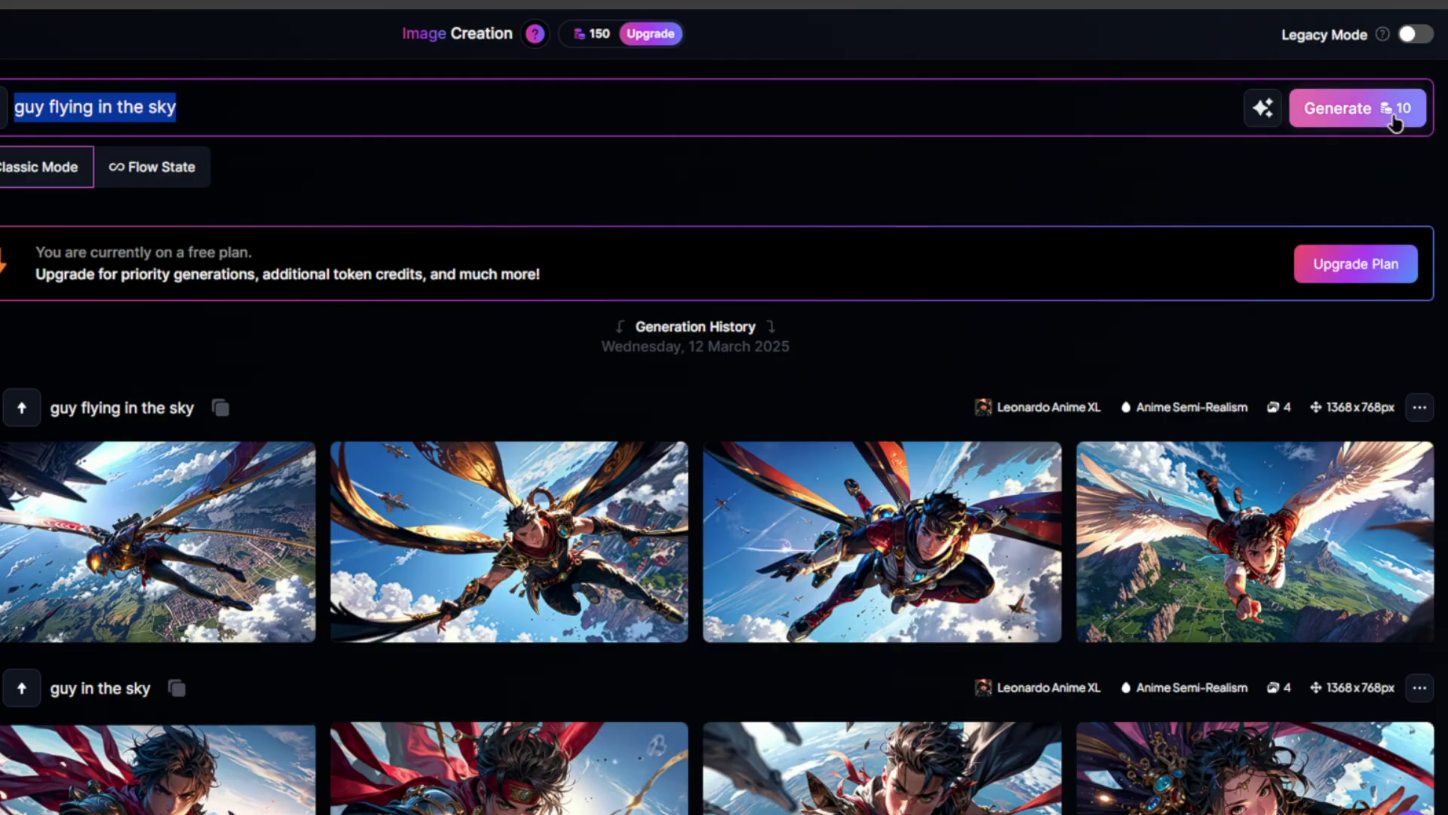
Step: Generate four anime images from 'guy flying in the sky' and open the first one full size
left_click(1395, 121)
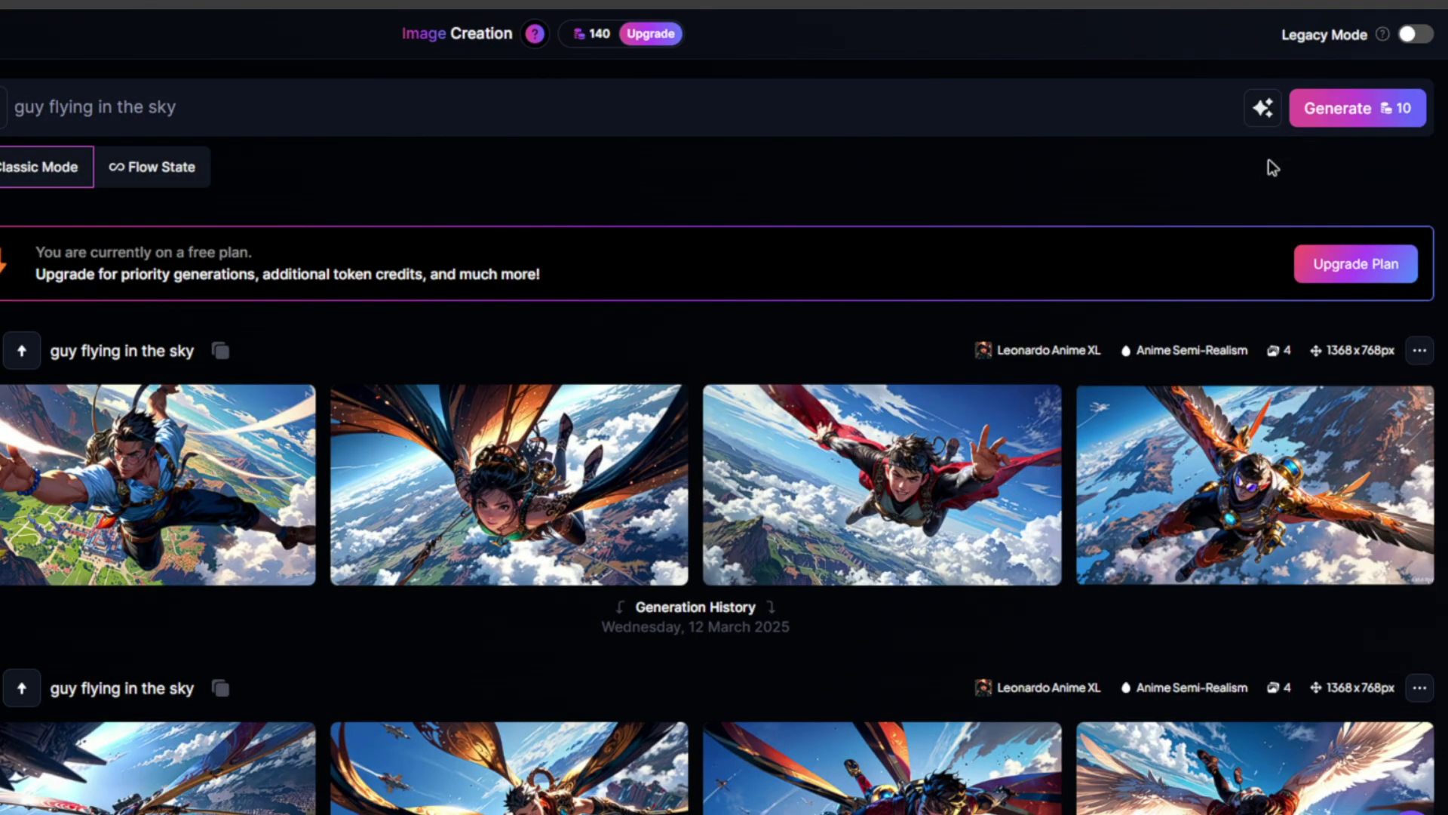
left_click(178, 475)
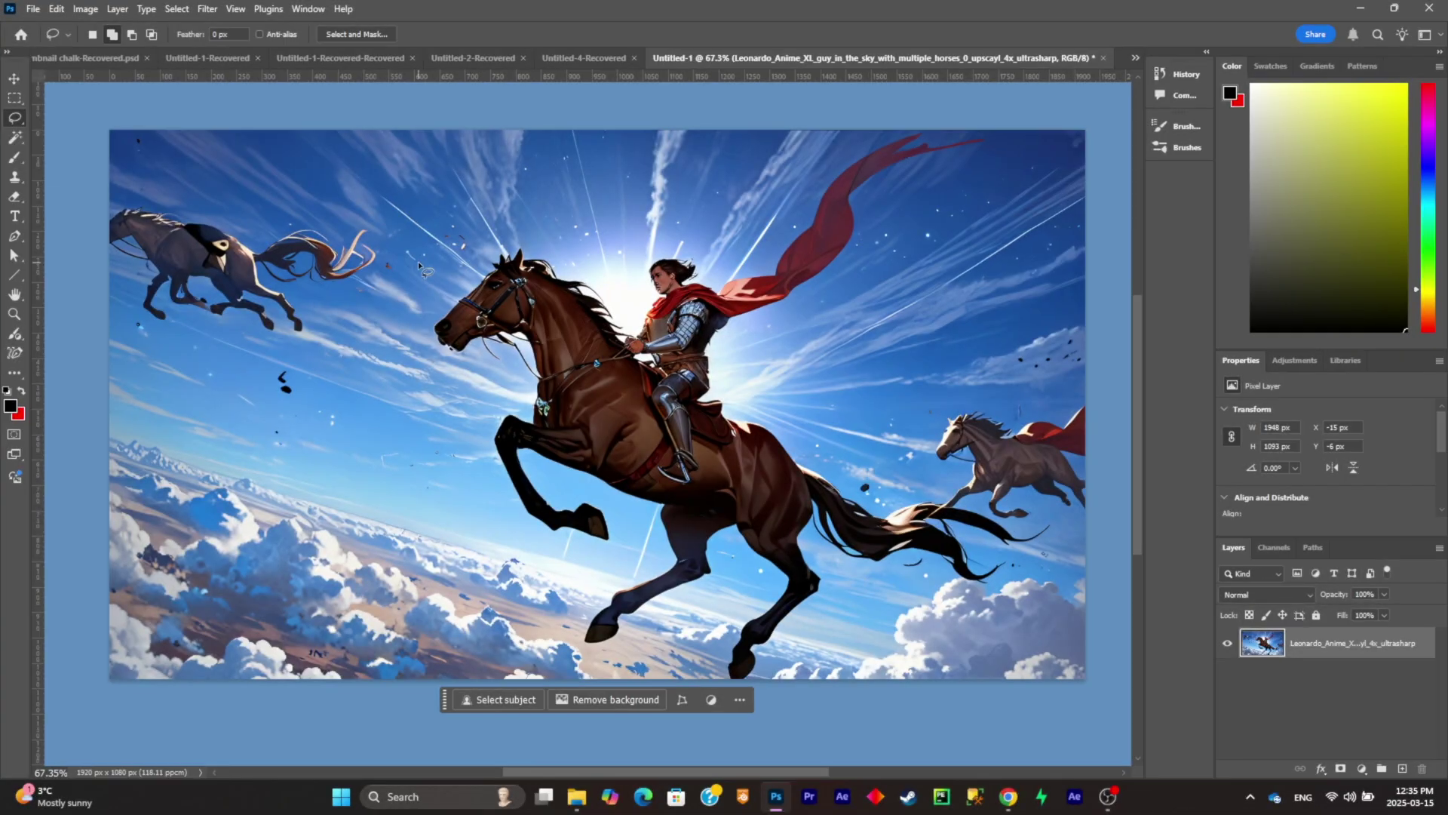
Step: Quick-select the main horse, the rider's torso and the red cape
right_click(14, 139)
left_click(68, 152)
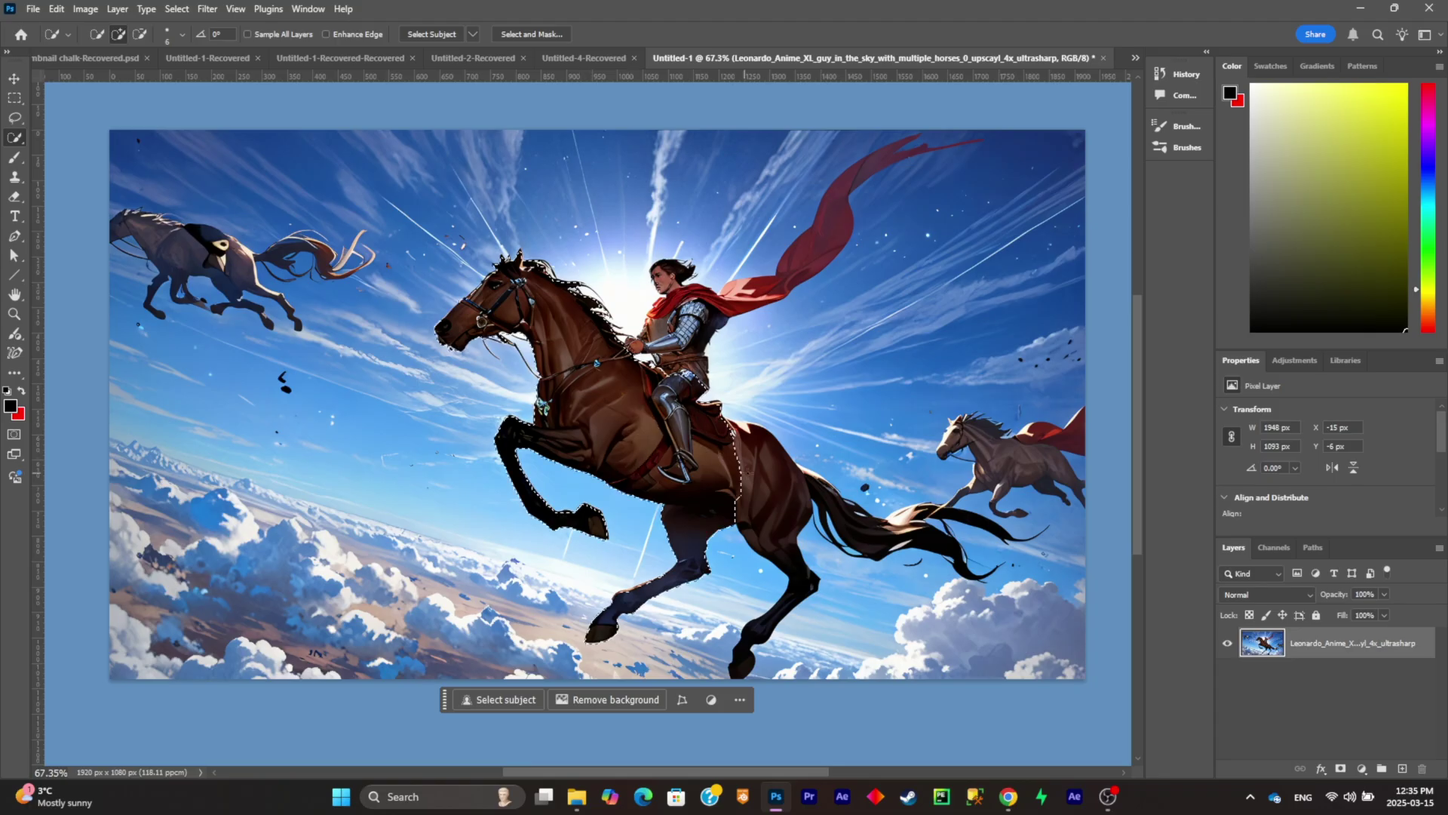
left_click_drag(773, 477, 776, 474)
left_click_drag(688, 371, 680, 340)
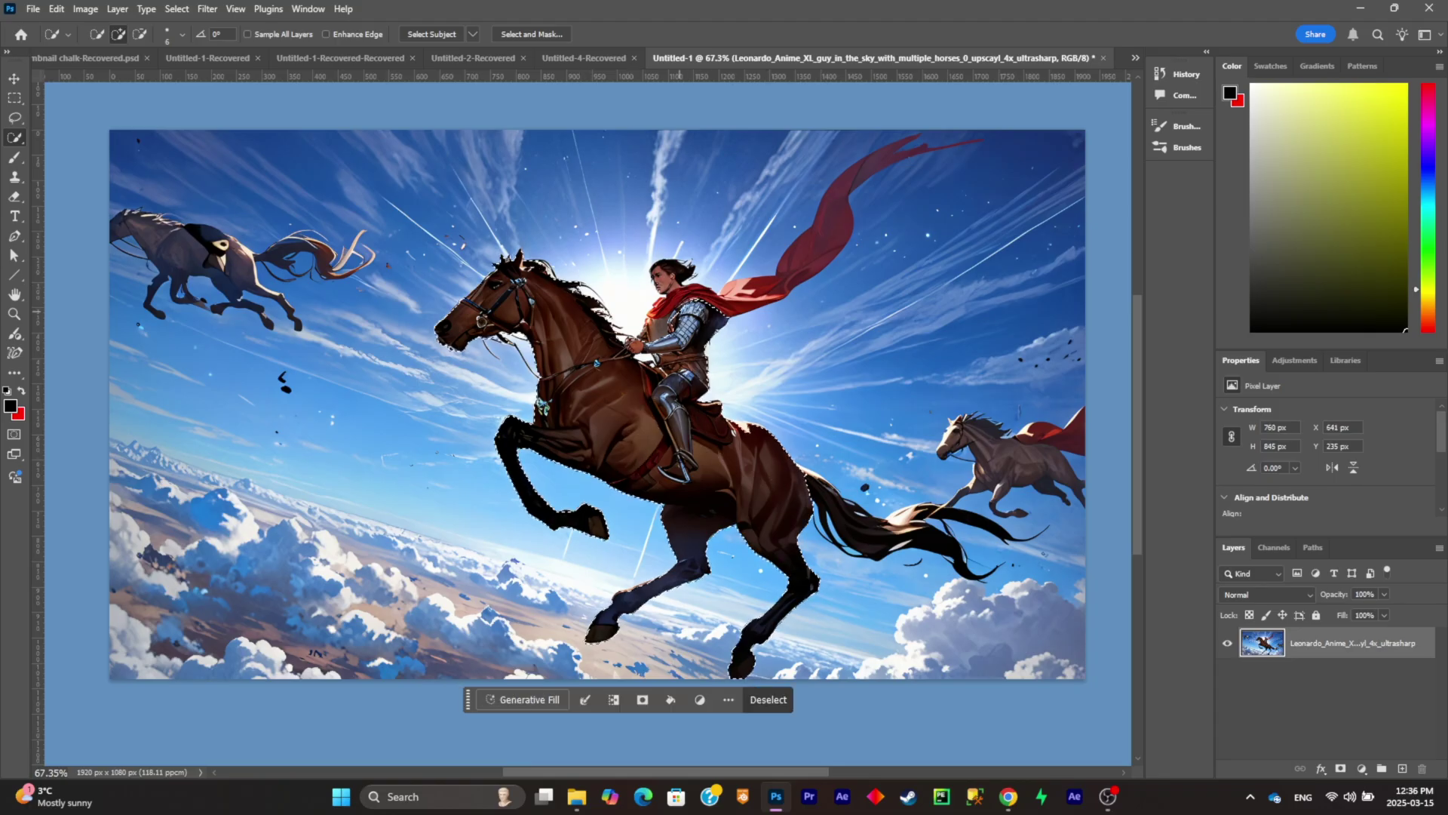
scroll(596, 362, "up", 5)
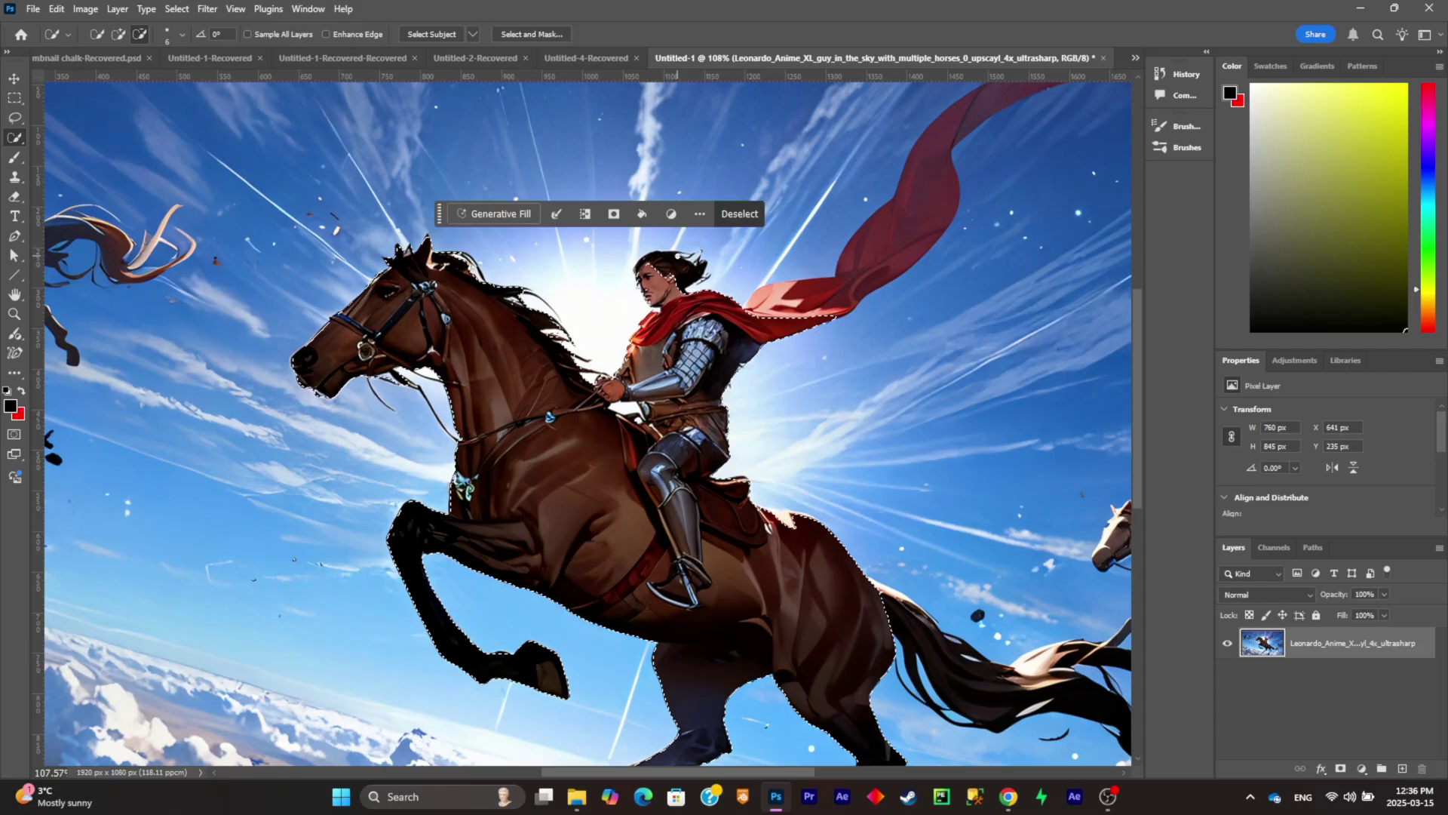
left_click_drag(814, 345, 969, 299)
scroll(1011, 219, "down", 5)
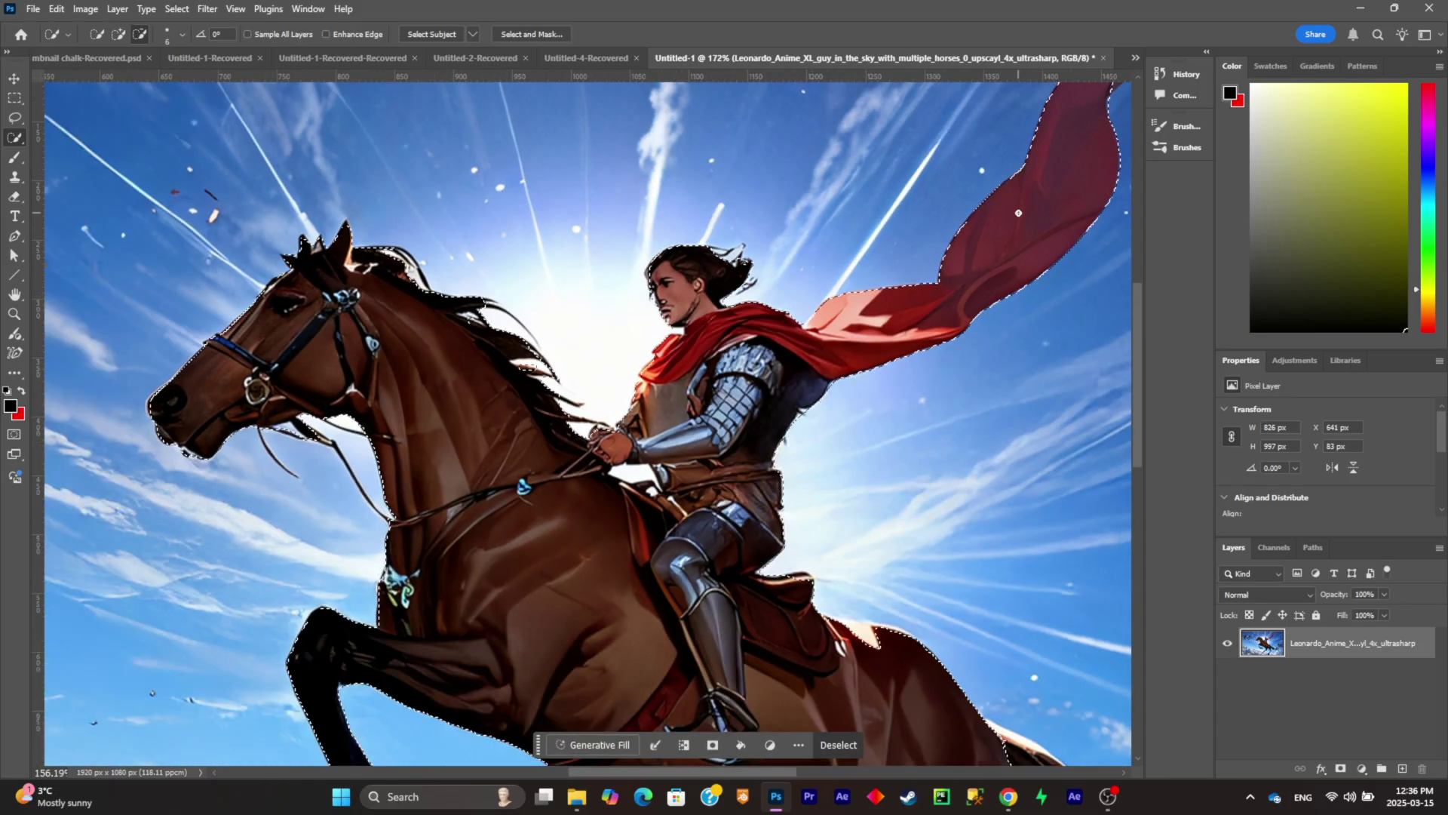
scroll(1053, 120, "up", 6)
scroll(1053, 121, "down", 4)
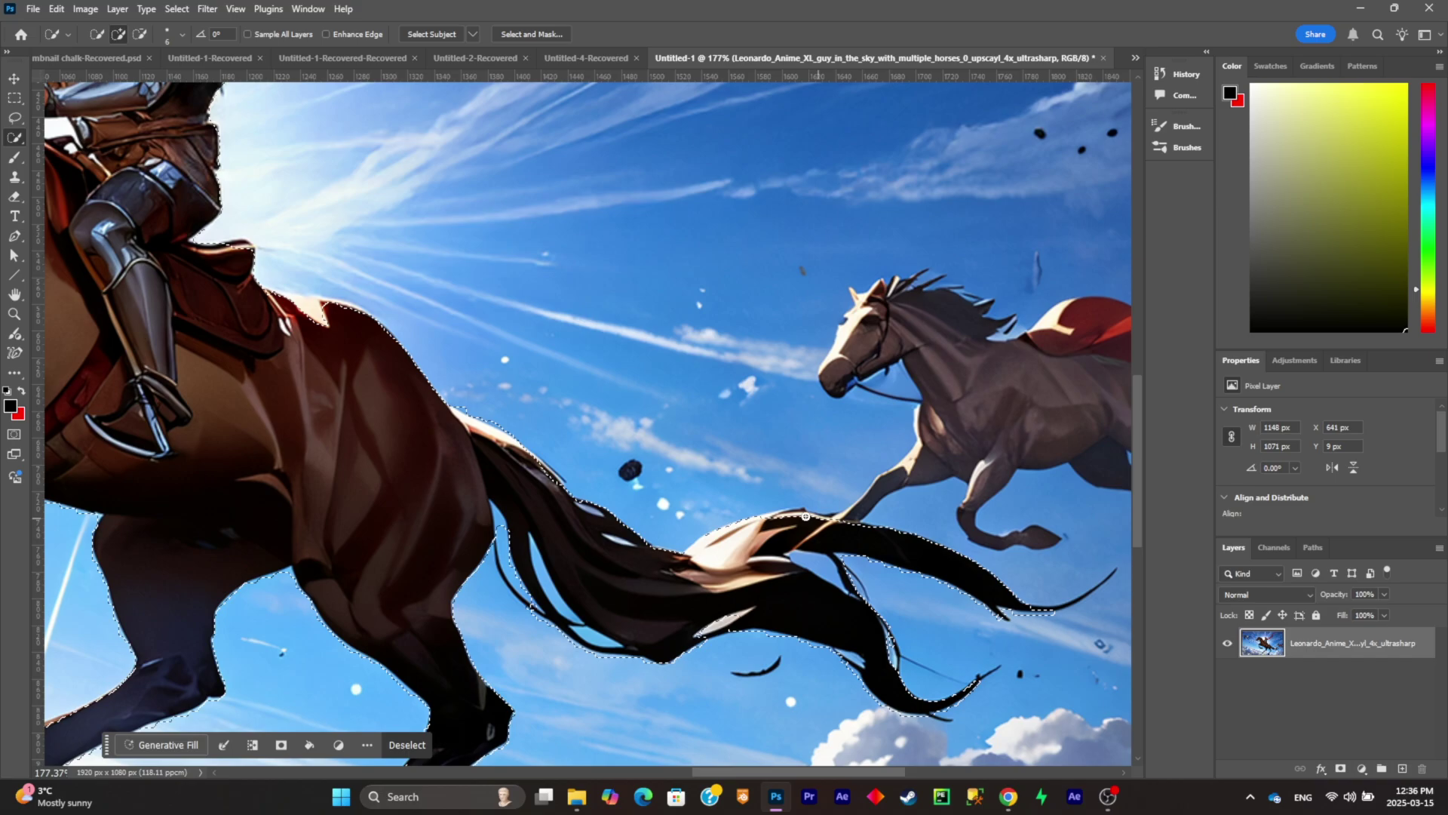
scroll(702, 523, "up", 4)
scroll(468, 558, "down", 5)
scroll(599, 160, "up", 7)
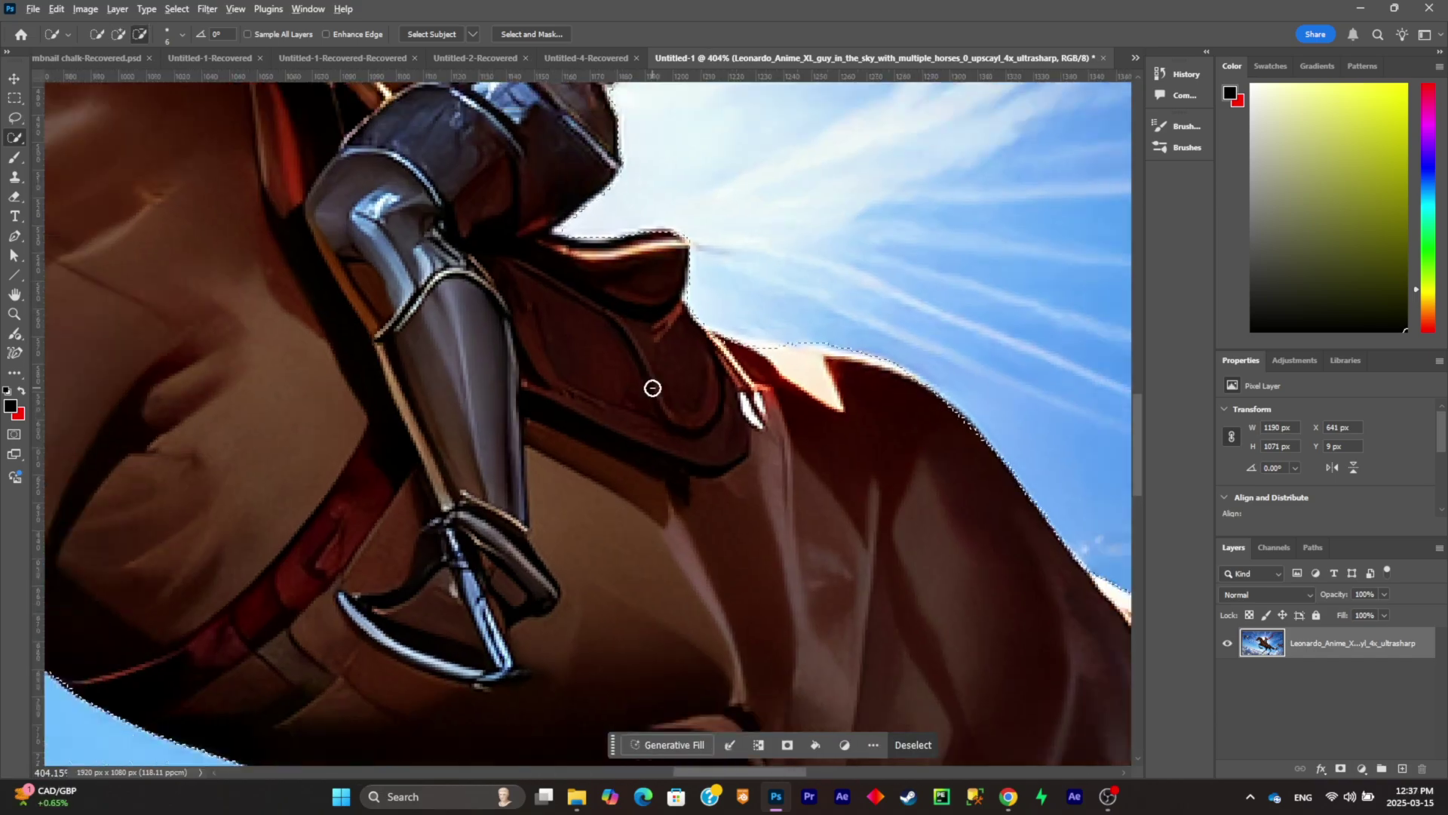
Step: Copy the selected knight and horse onto Layer 1 with Ctrl+J and hide the background image
left_click_drag(603, 136, 923, 754)
left_click_drag(297, 573, 931, 405)
left_click_drag(518, 404, 414, 650)
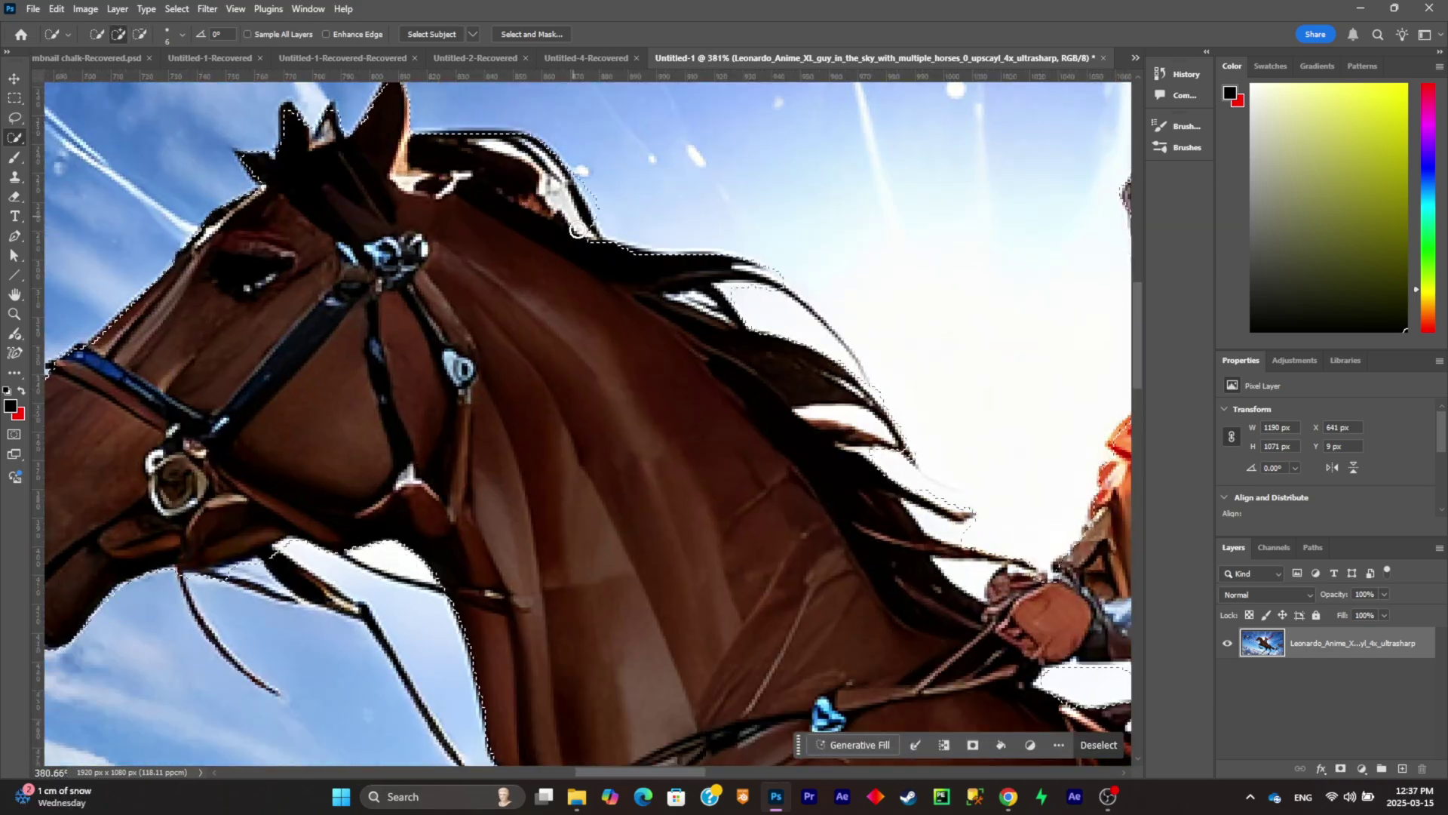
scroll(818, 332, "down", 6)
key("ctrl+j")
left_click(1227, 675)
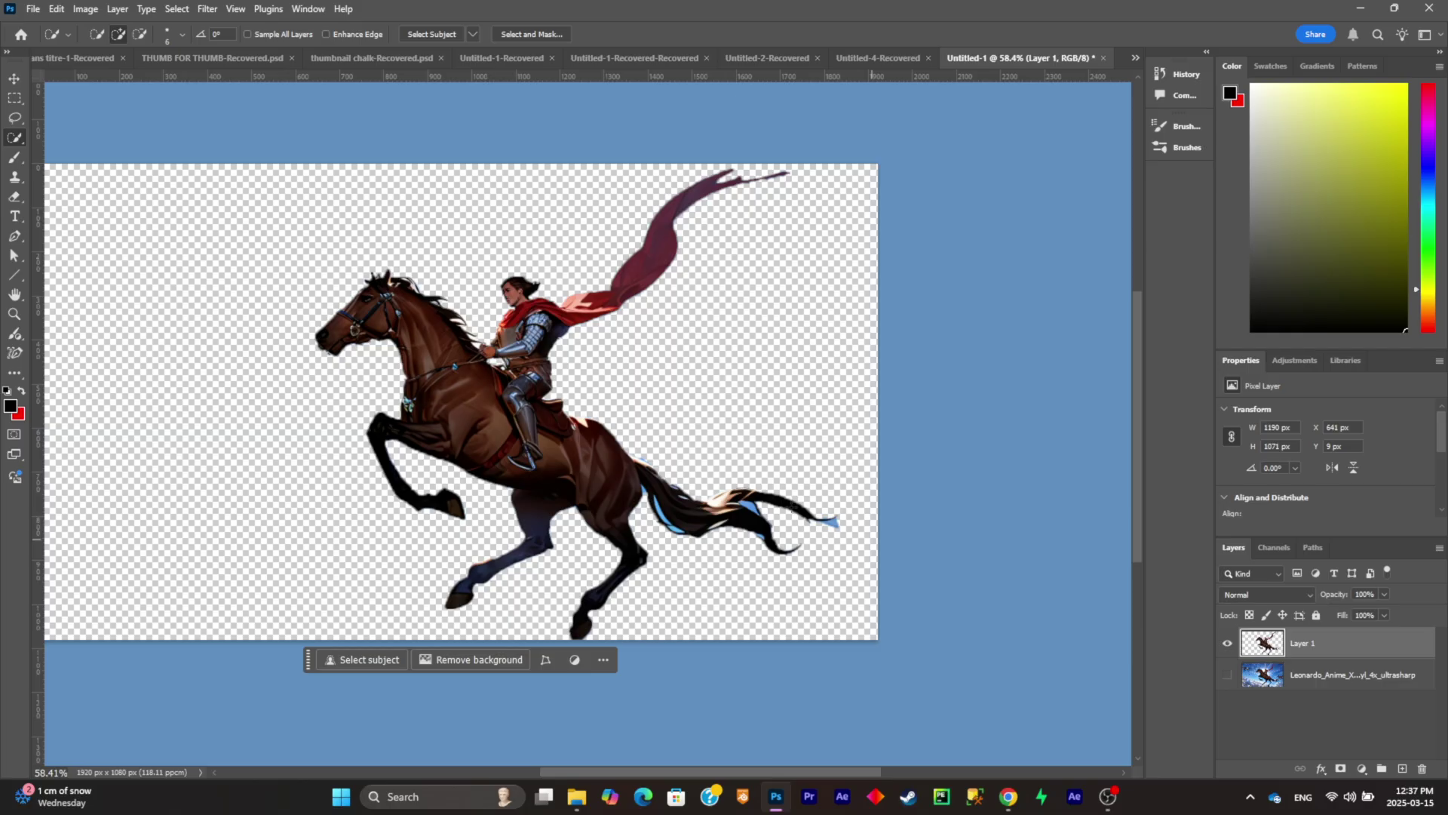
scroll(453, 321, "up", 3)
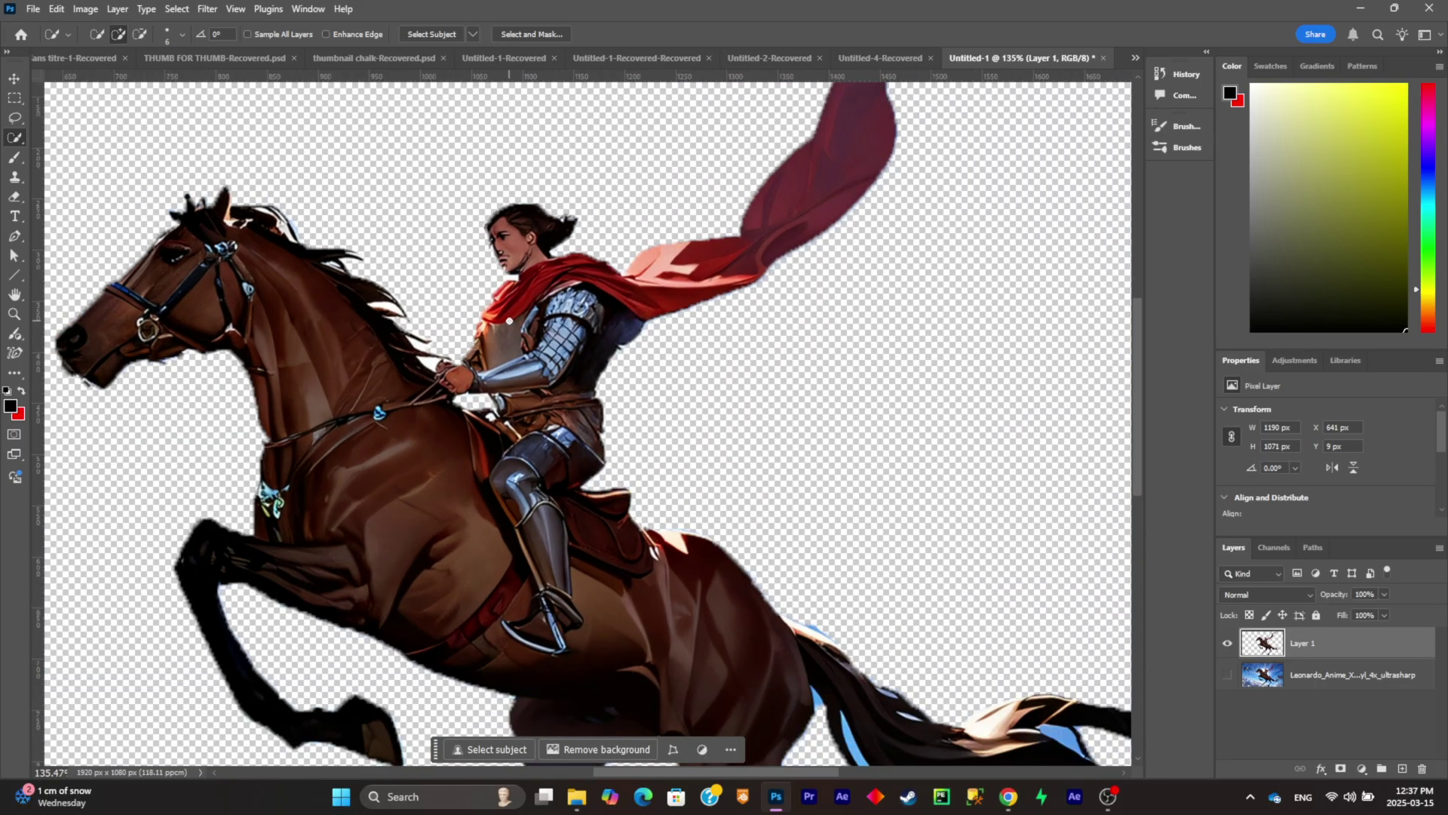
scroll(509, 321, "down", 1)
scroll(509, 321, "down", 2)
Step: Hide Layer 1 and loosely lasso the knight, horse and tail on the background image
left_click(1227, 643)
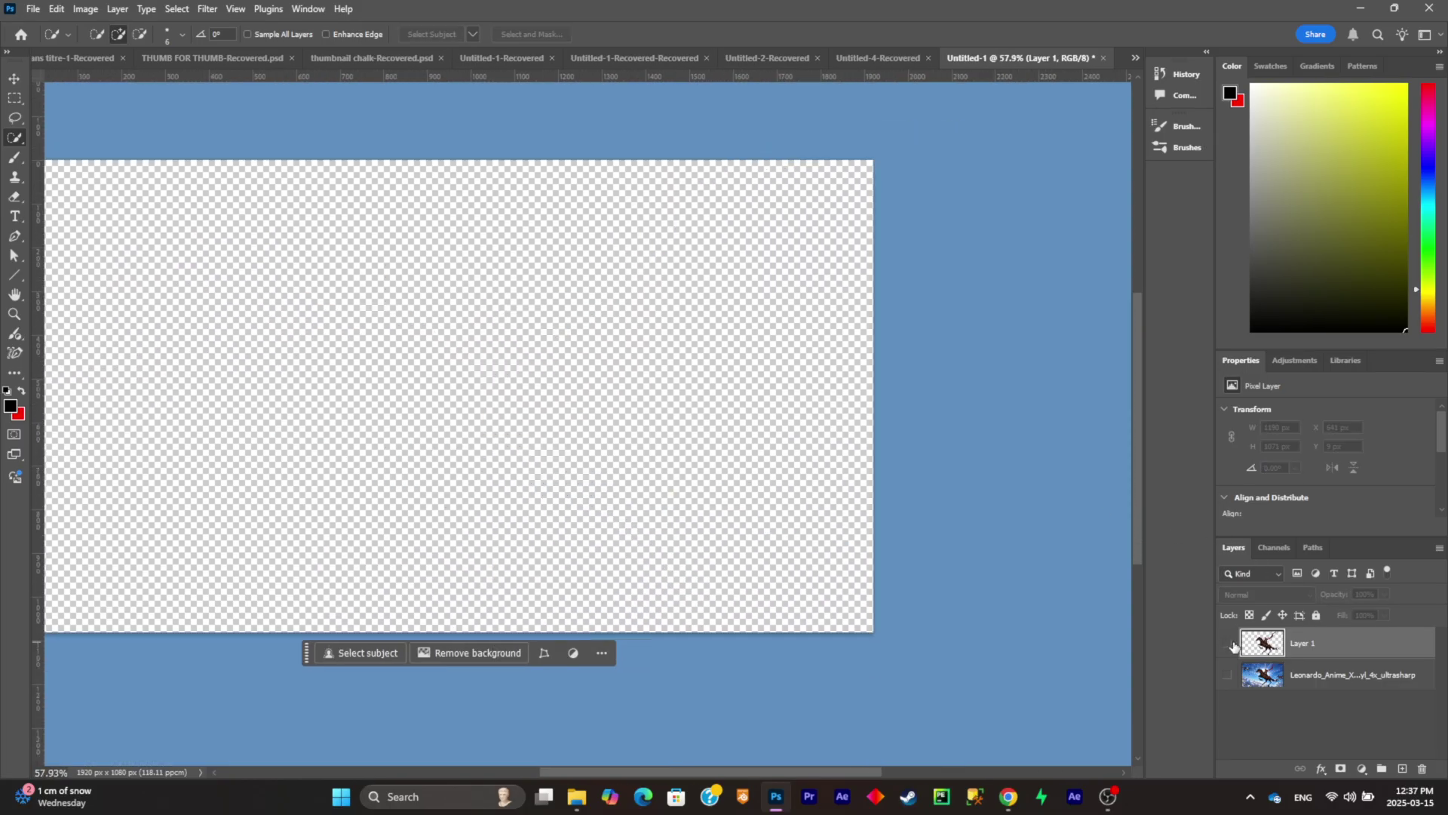
left_click(1228, 675)
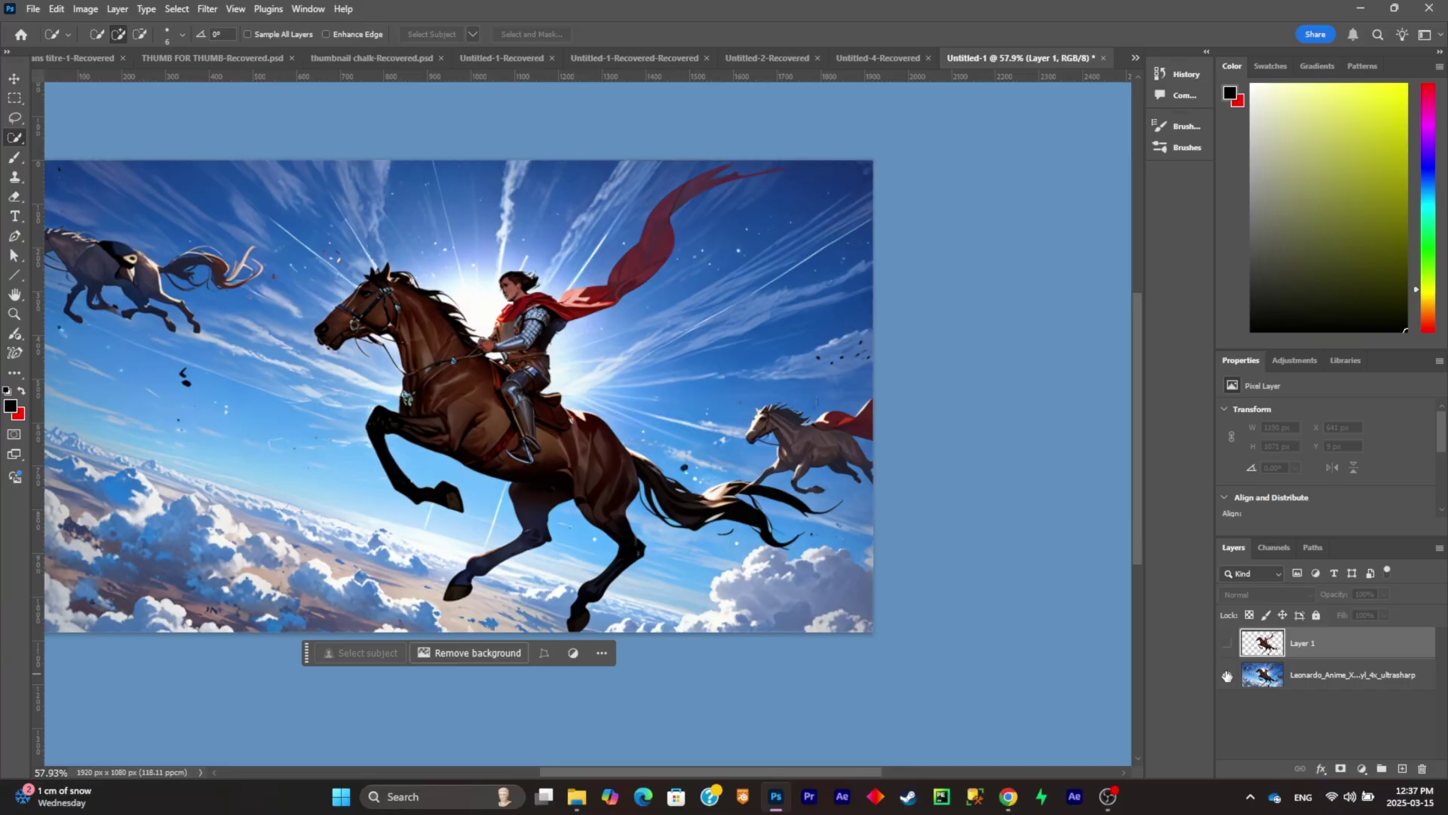
scroll(740, 547, "left", 3)
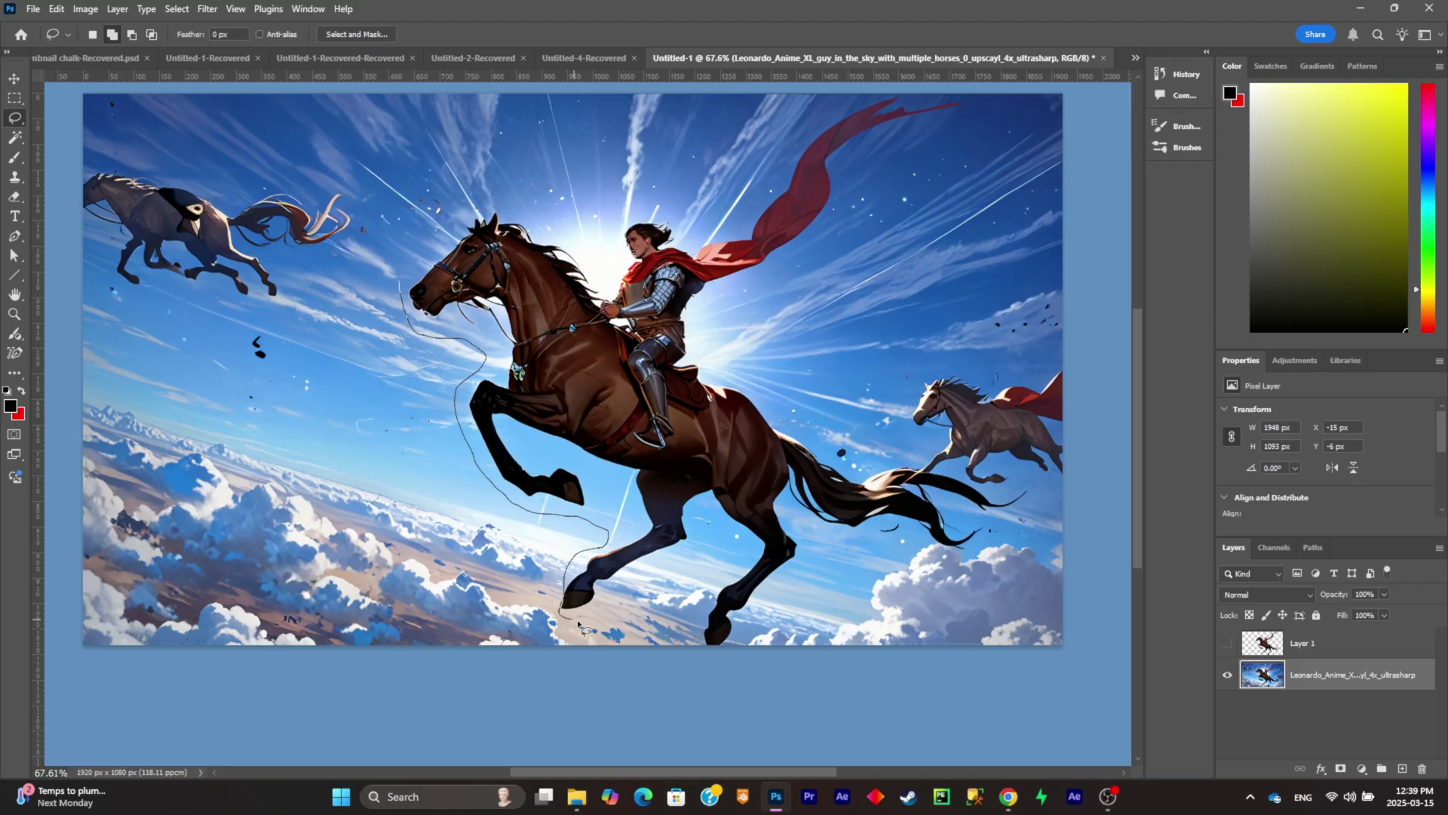
mouse_move(659, 588)
left_mouse_down()
mouse_move(726, 660)
mouse_move(895, 540)
mouse_move(1003, 491)
left_mouse_up()
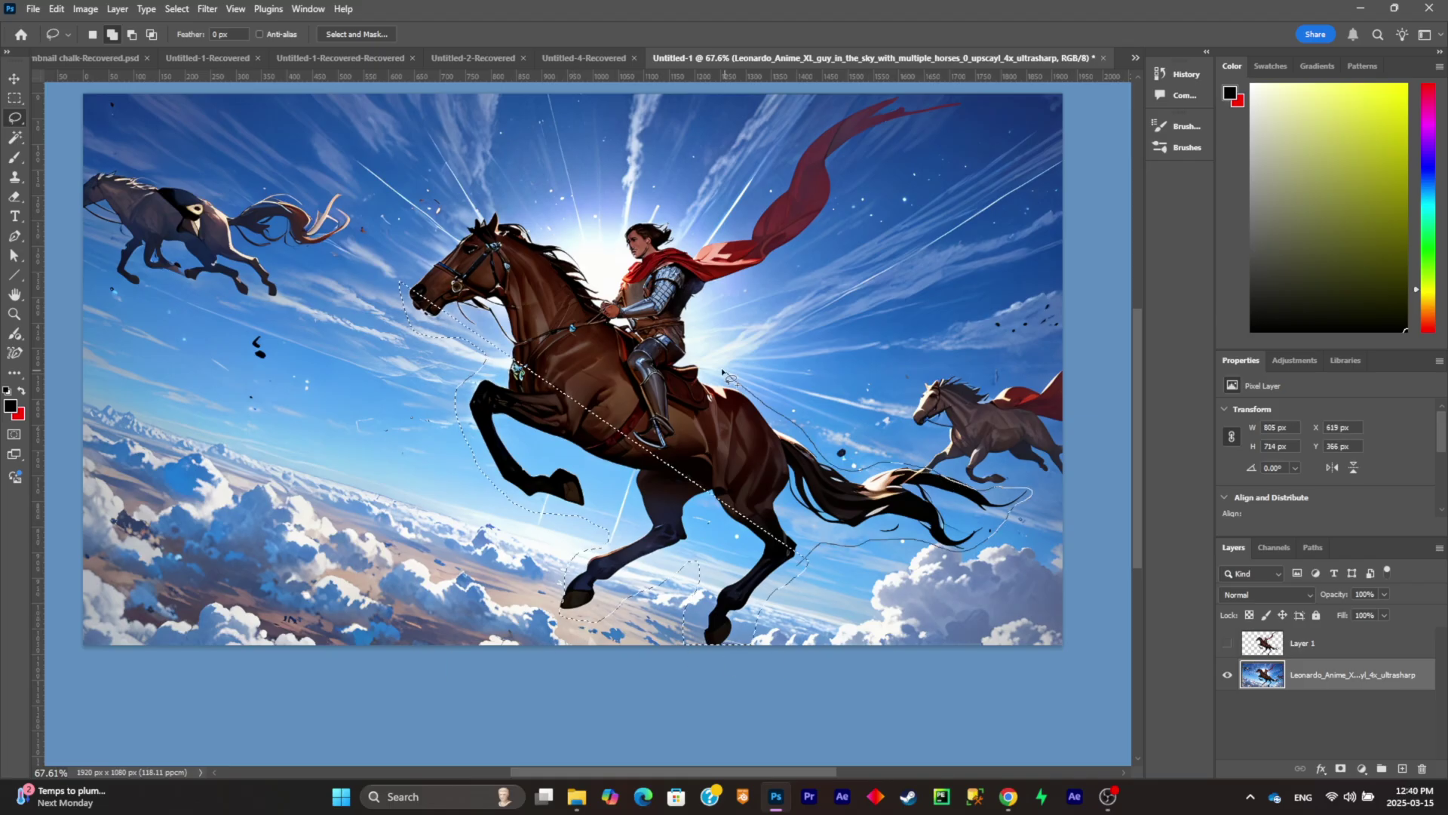
left_click_drag(450, 226, 453, 230)
scroll(860, 618, "up", 2)
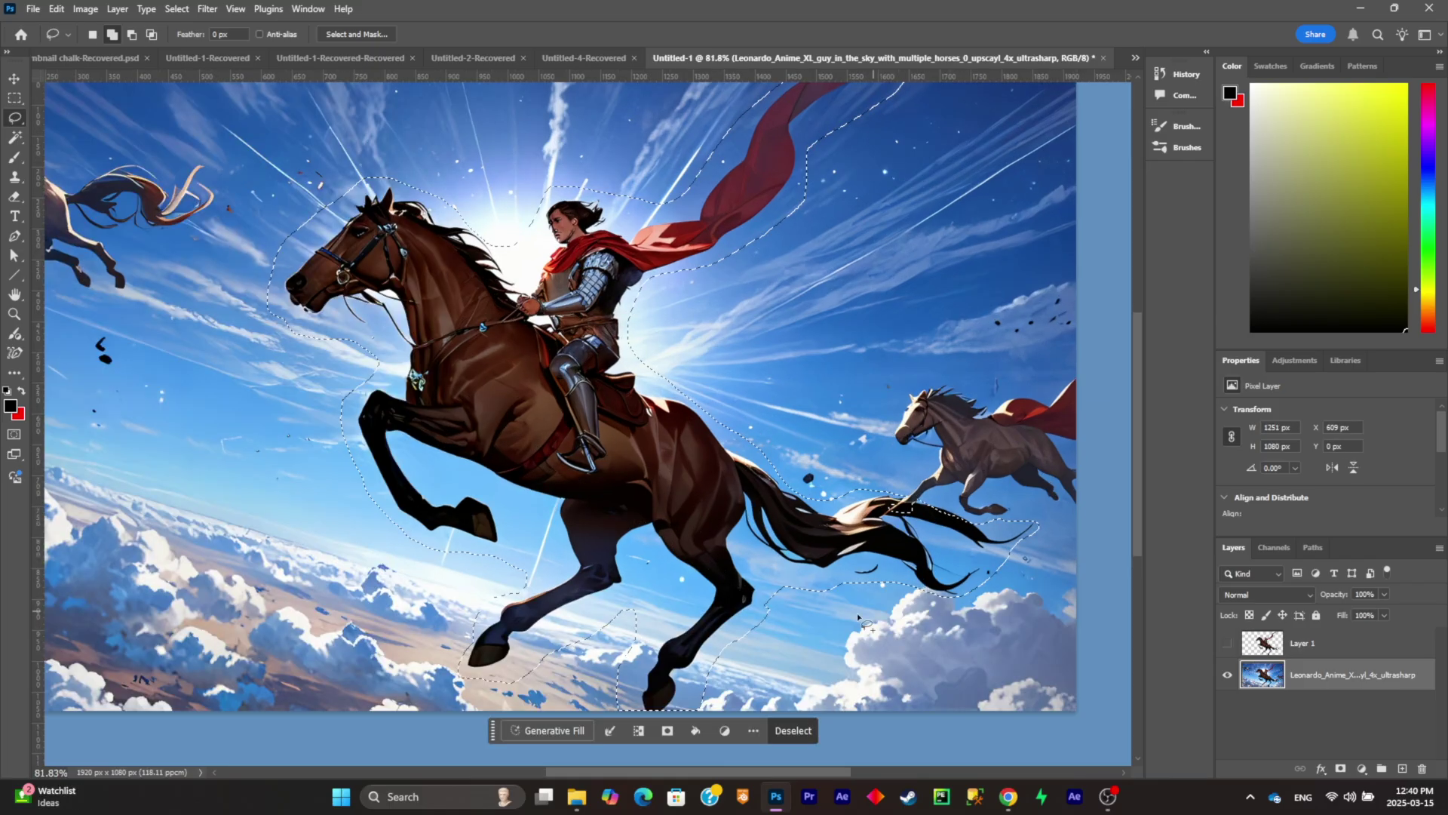
Step: Generative Fill the outline with sky, merge it down into the background, and show Layer 1 again
left_click(555, 730)
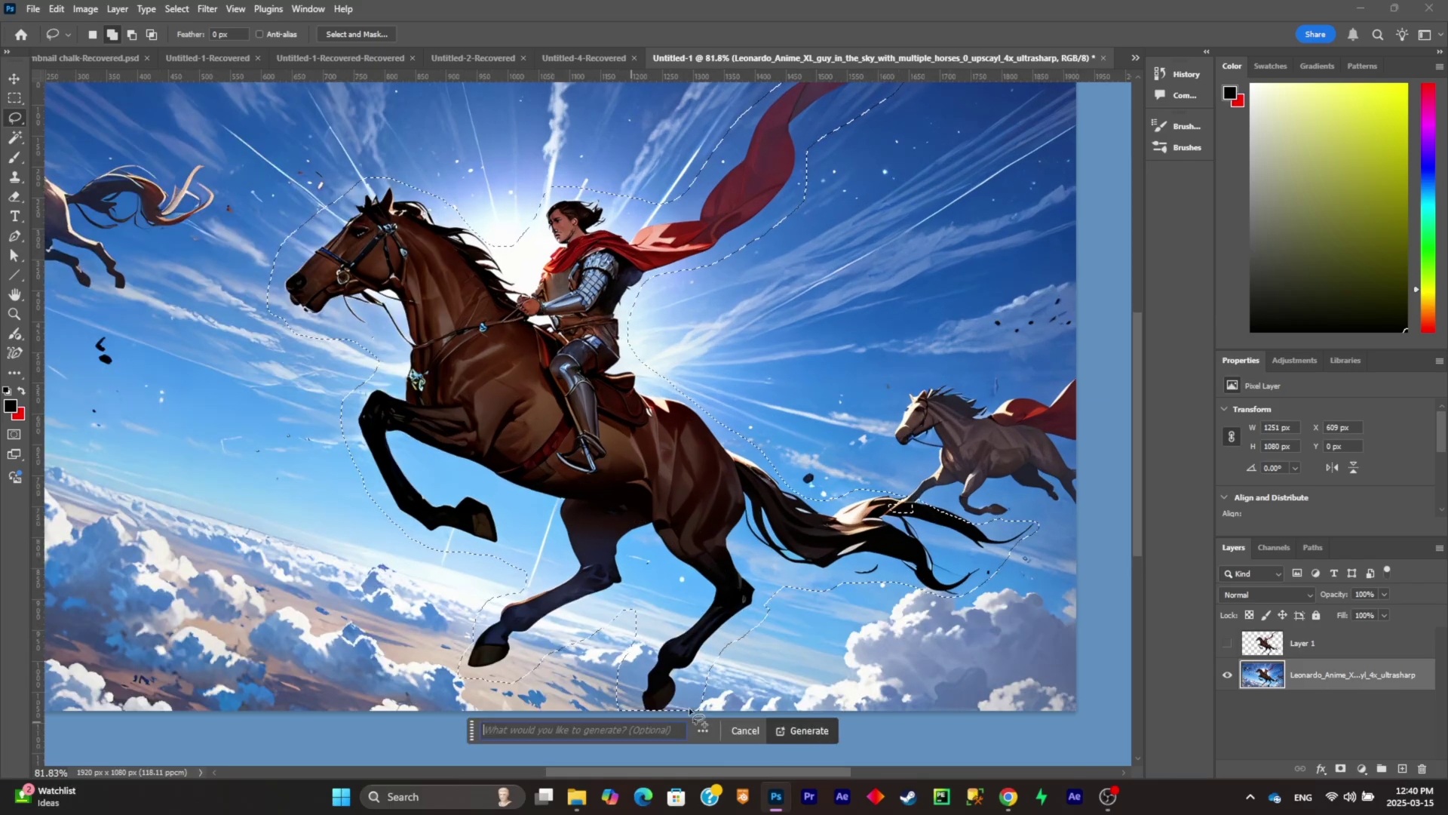
left_click(783, 729)
right_click(1357, 679)
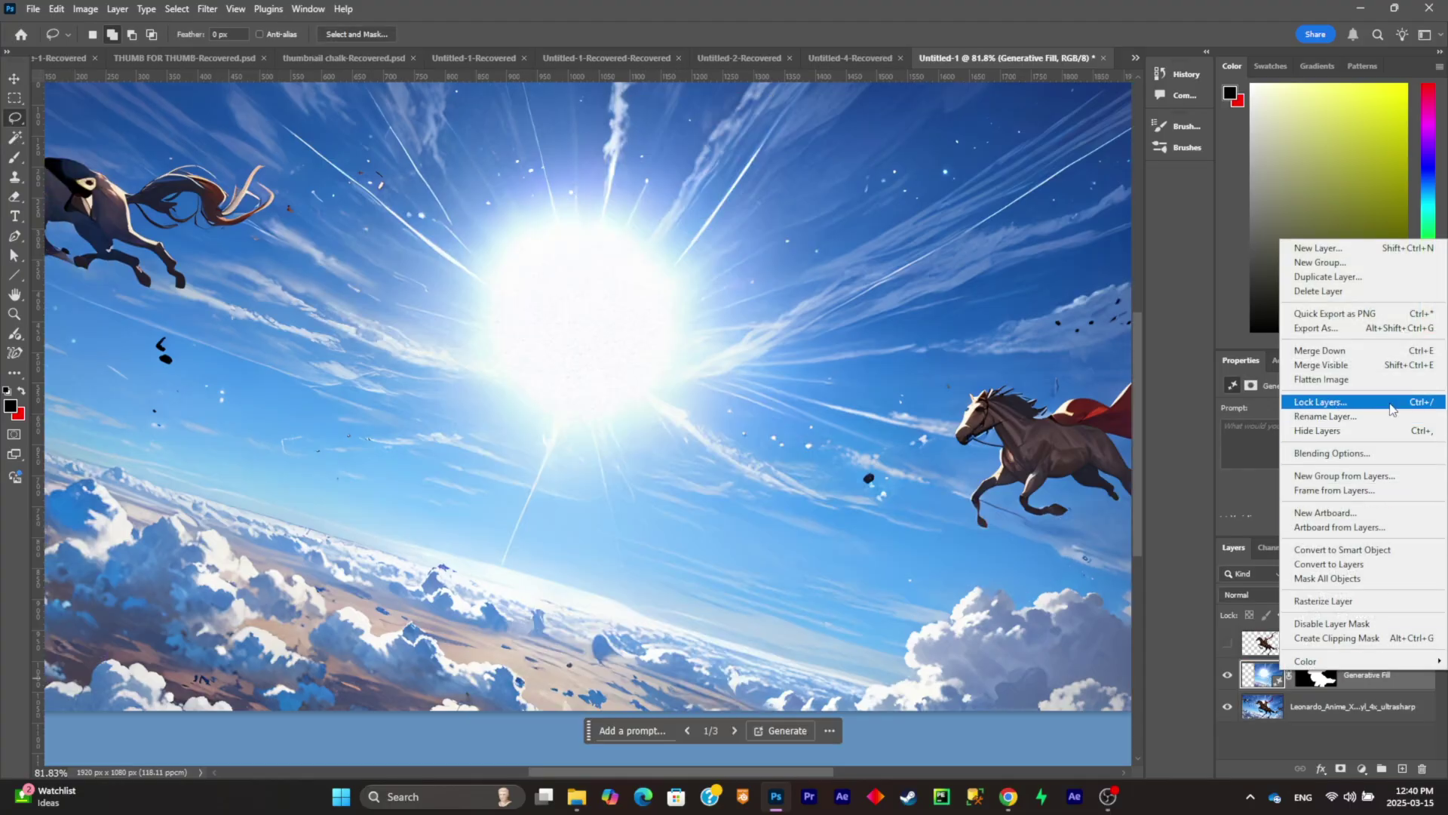
left_click(1387, 351)
left_click(1228, 644)
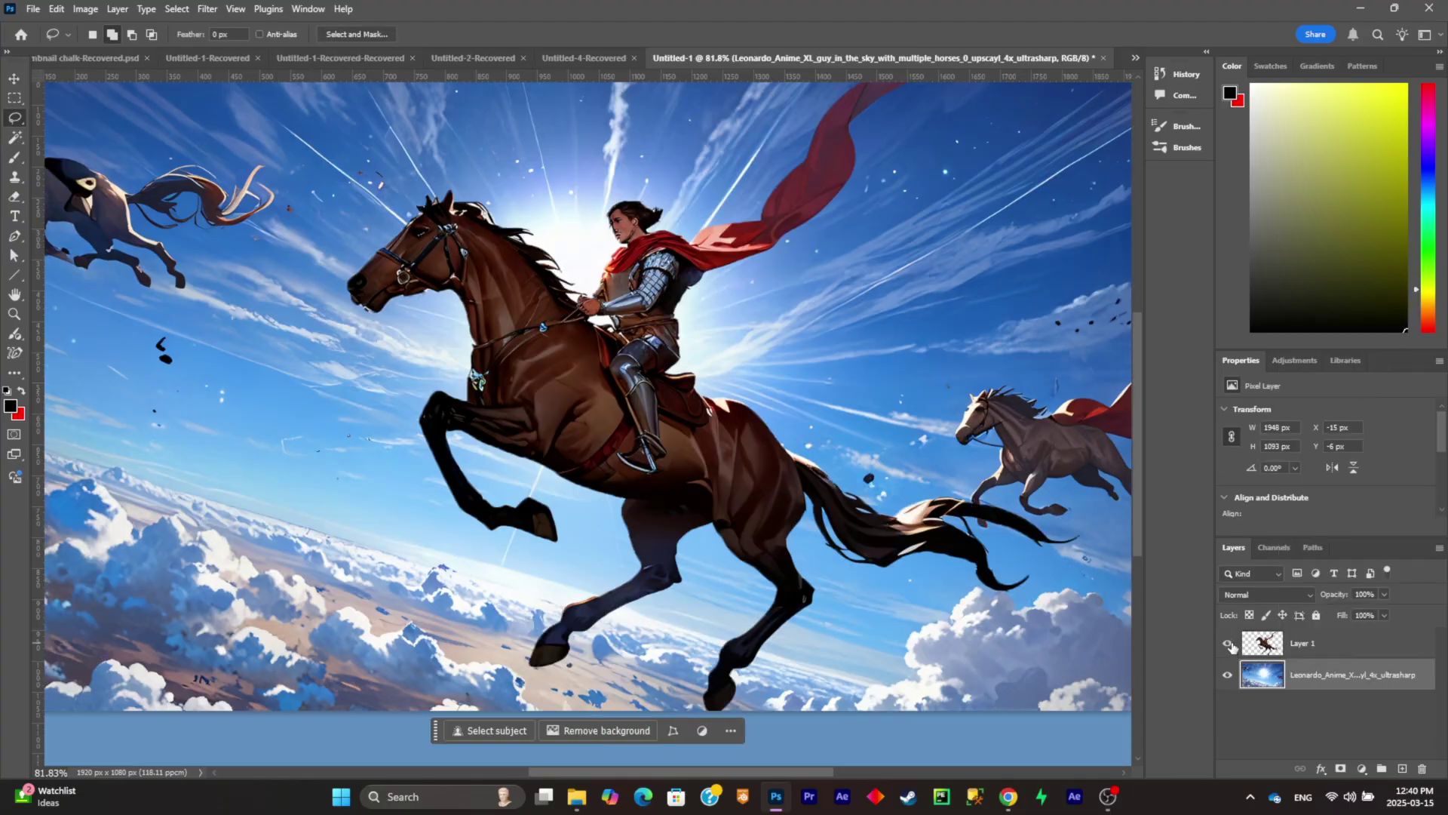
left_click(1227, 643)
left_click(1228, 643)
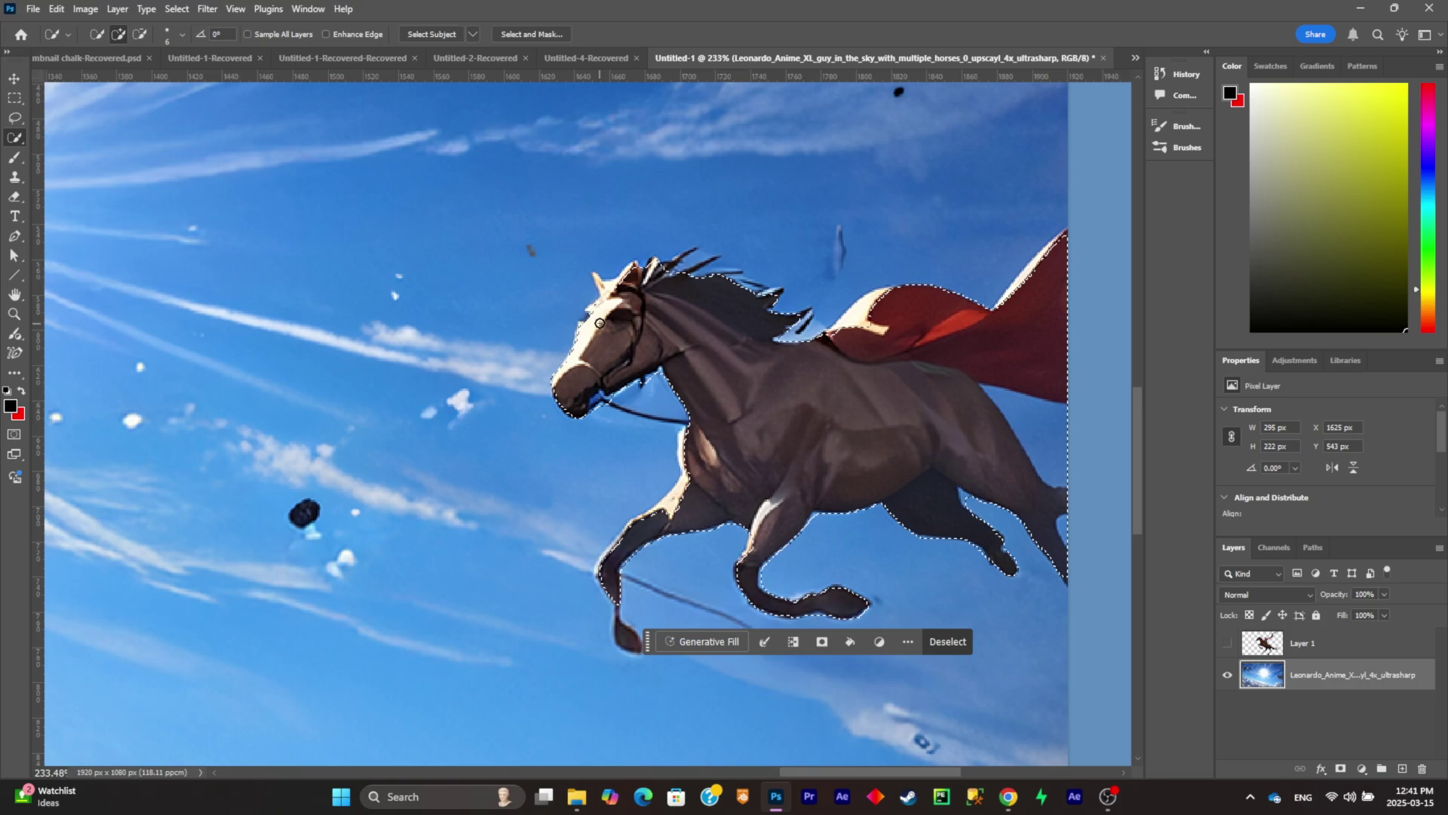
Step: Copy the right horse, mane tip included, to its own layer and lasso its spot on the background
key("l")
scroll(867, 528, "up", 3)
key("w")
key("l")
scroll(693, 274, "up", 6)
left_click_drag(643, 156, 581, 175)
scroll(641, 162, "down", 3)
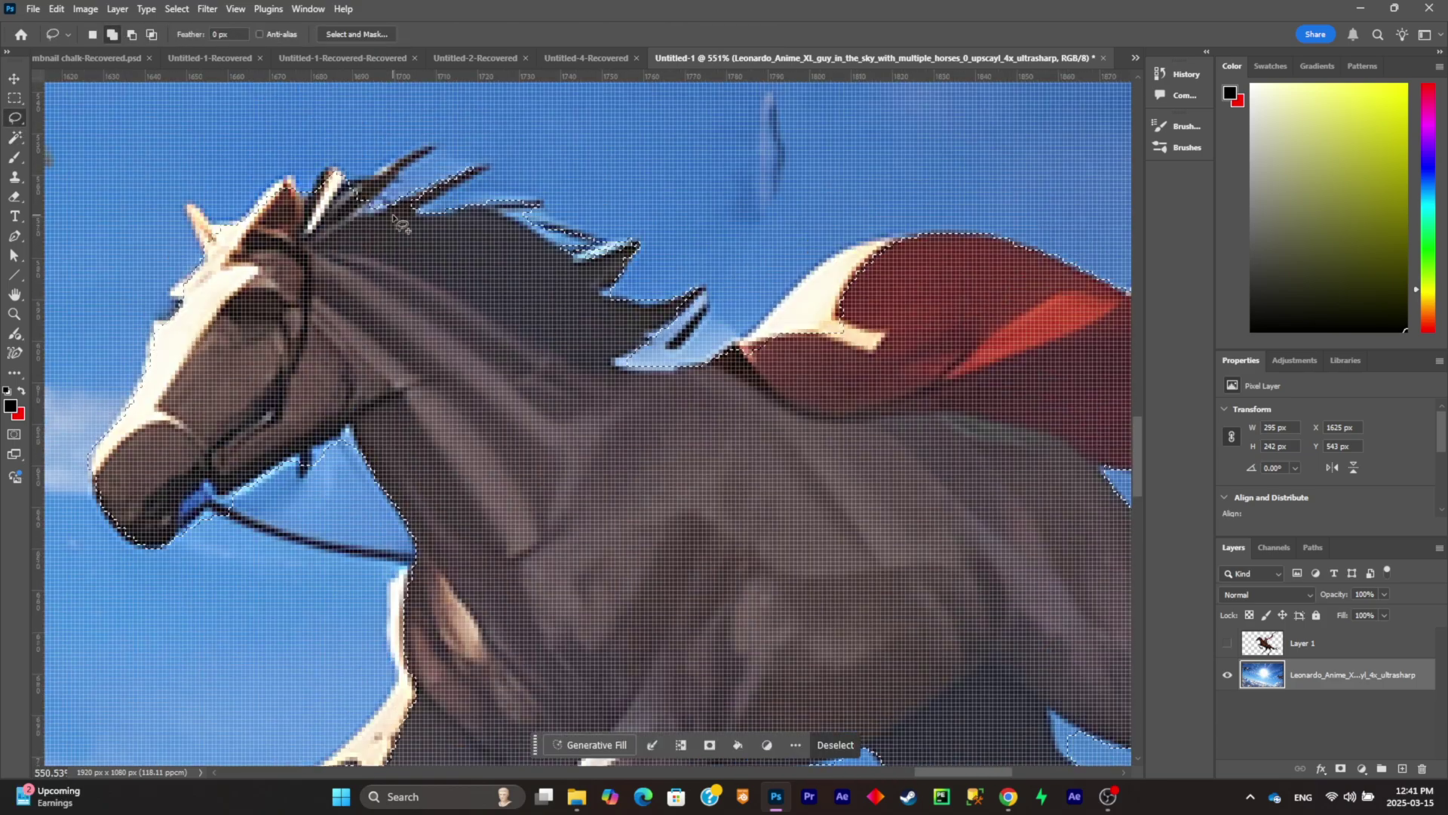
scroll(392, 214, "up", 4)
scroll(701, 392, "down", 8)
key("ctrl+j")
left_click(1228, 675)
left_click(1351, 706)
left_click_drag(708, 279, 865, 530)
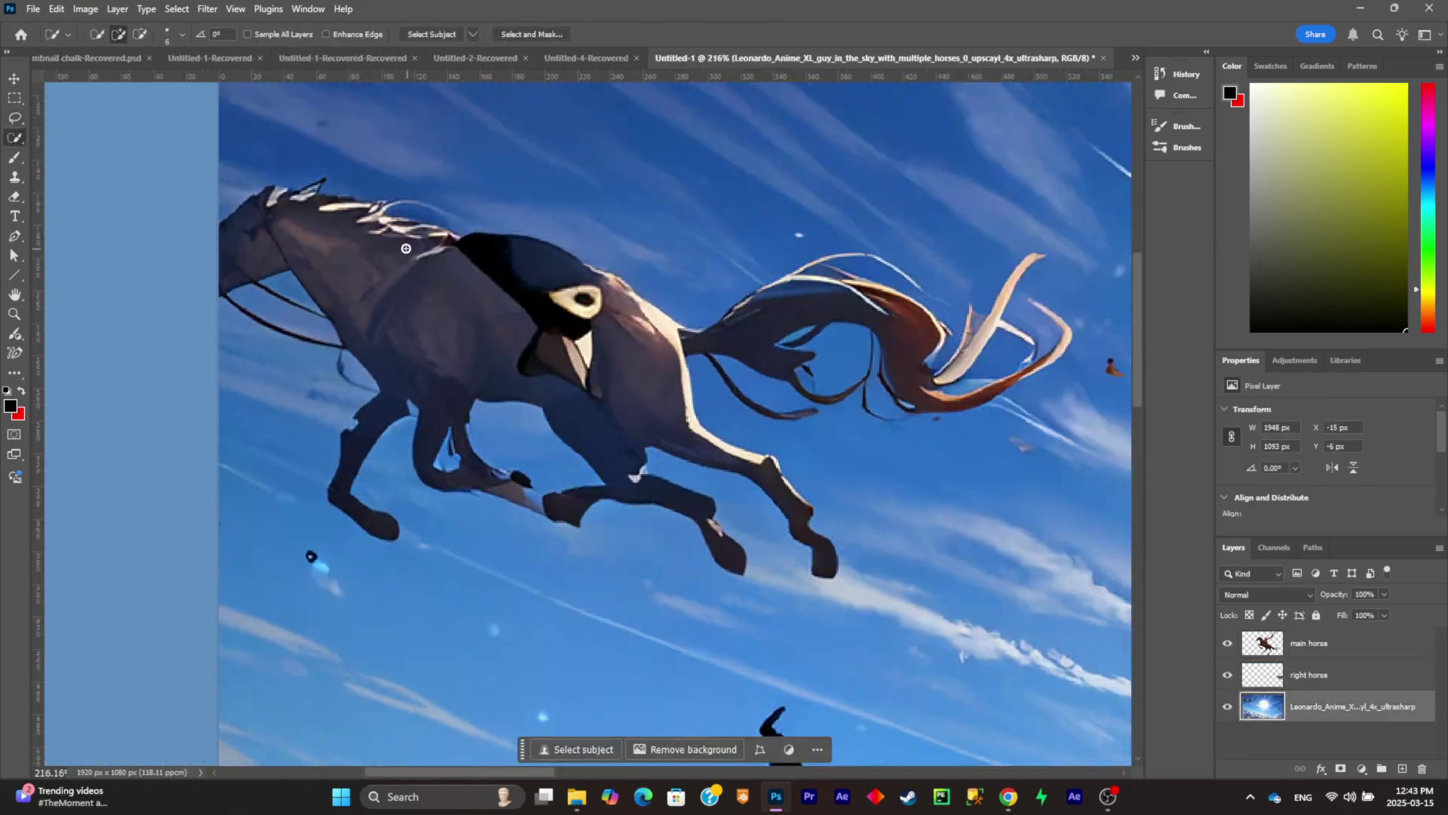
Step: Select the left horse including its tail and ear tip
mouse_move(406, 248)
left_mouse_down()
mouse_move(743, 343)
mouse_move(1055, 378)
left_mouse_up()
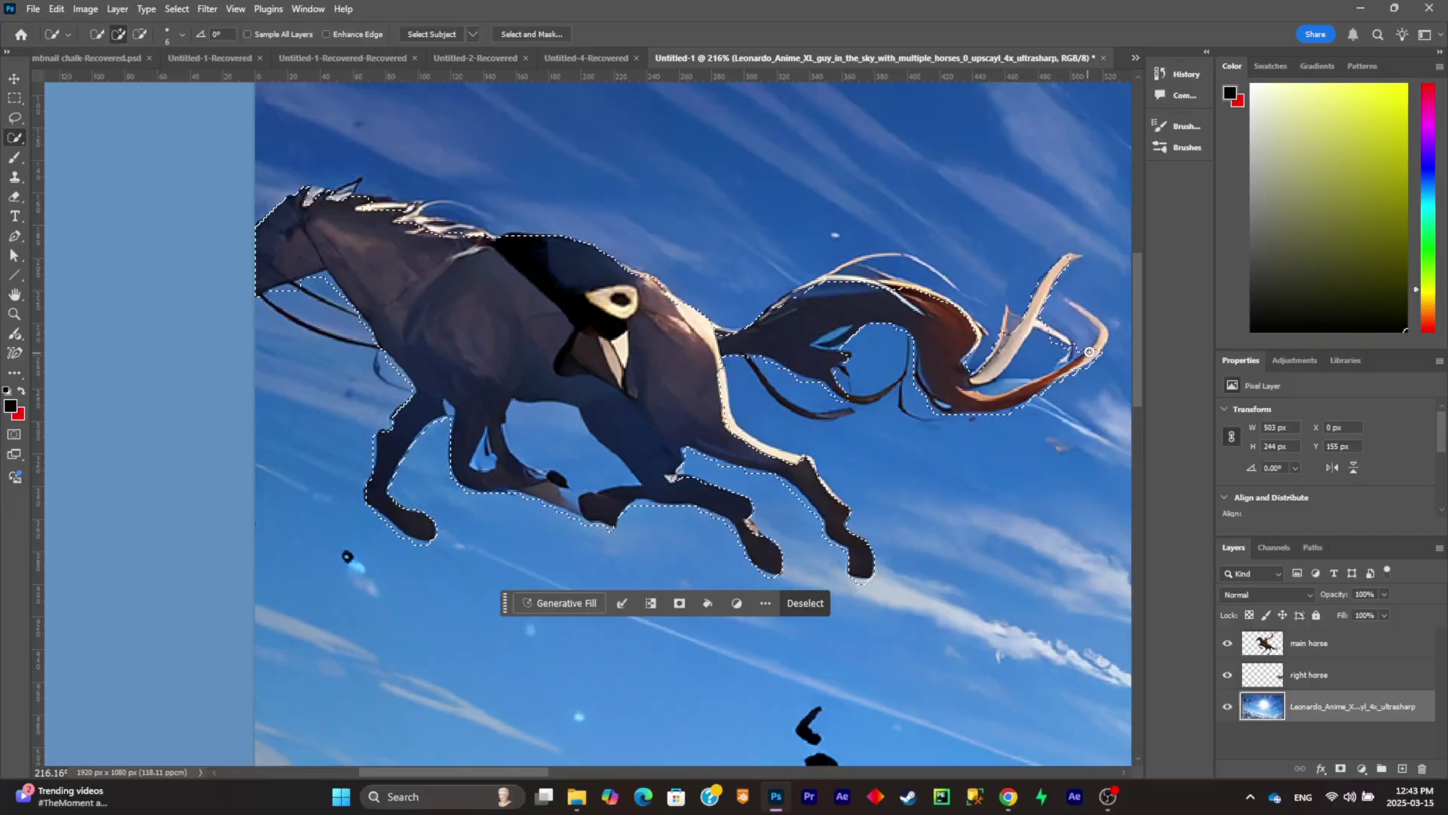
left_click_drag(1053, 276, 973, 377)
scroll(1078, 304, "up", 4)
scroll(865, 320, "down", 4)
scroll(314, 212, "up", 6)
scroll(208, 143, "up", 6)
left_click_drag(208, 132, 247, 197)
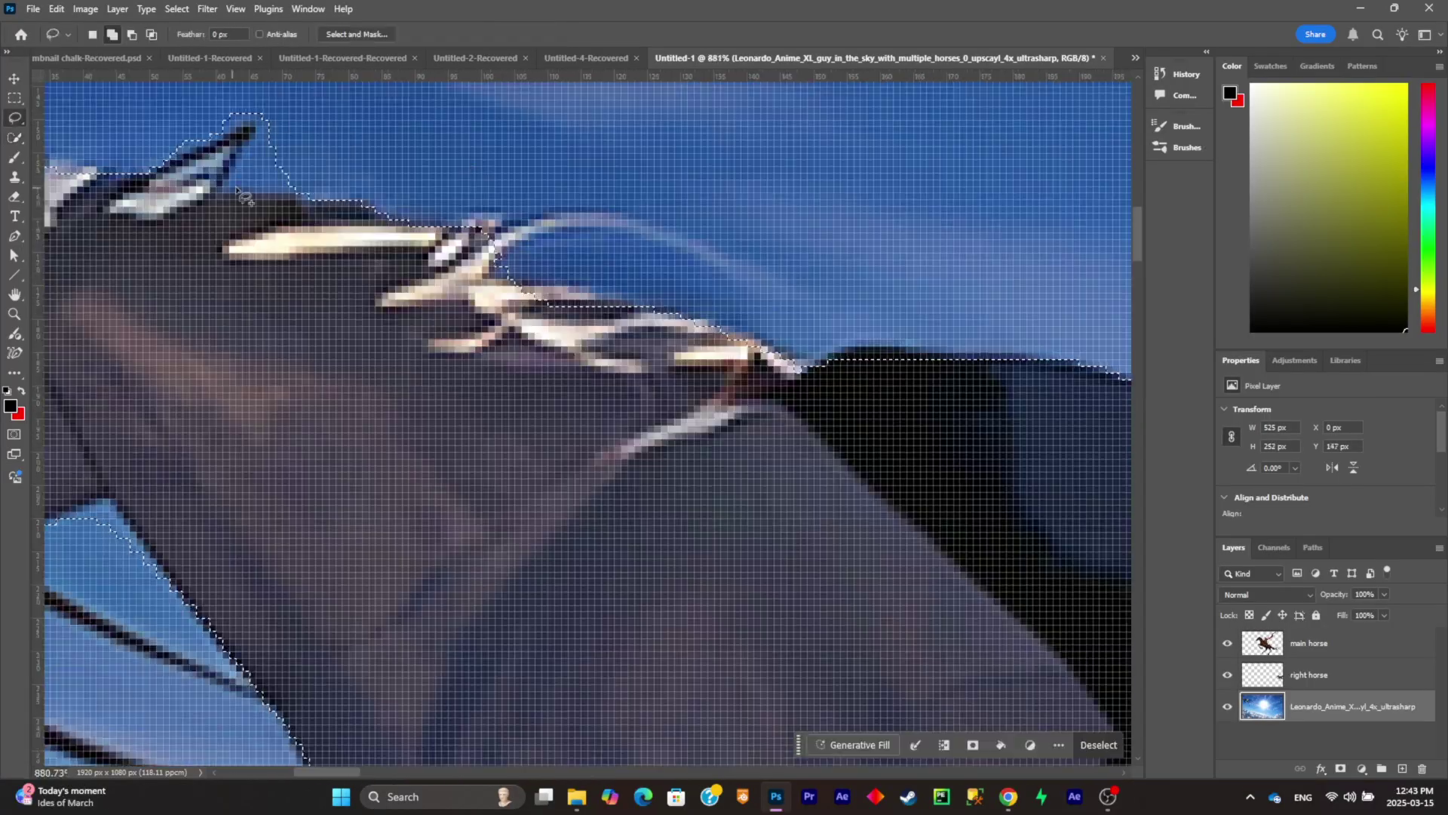
scroll(258, 453, "down", 6)
scroll(528, 452, "up", 4)
scroll(641, 415, "down", 4)
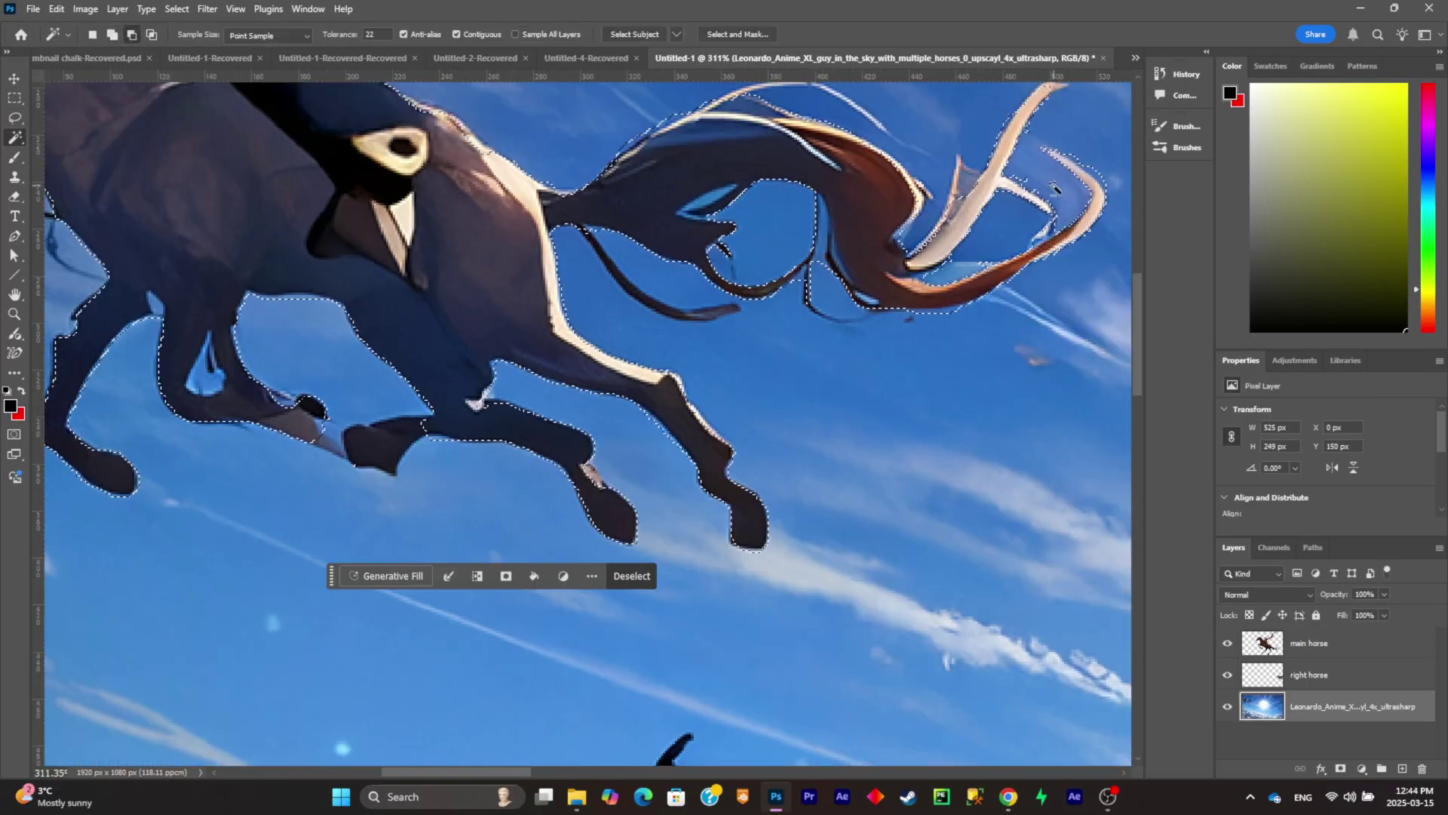
Step: Delete a leftover leg piece and stray blue sky from the left horse cut-out
mouse_move(626, 679)
left_mouse_down()
mouse_move(477, 448)
mouse_move(381, 483)
left_mouse_up()
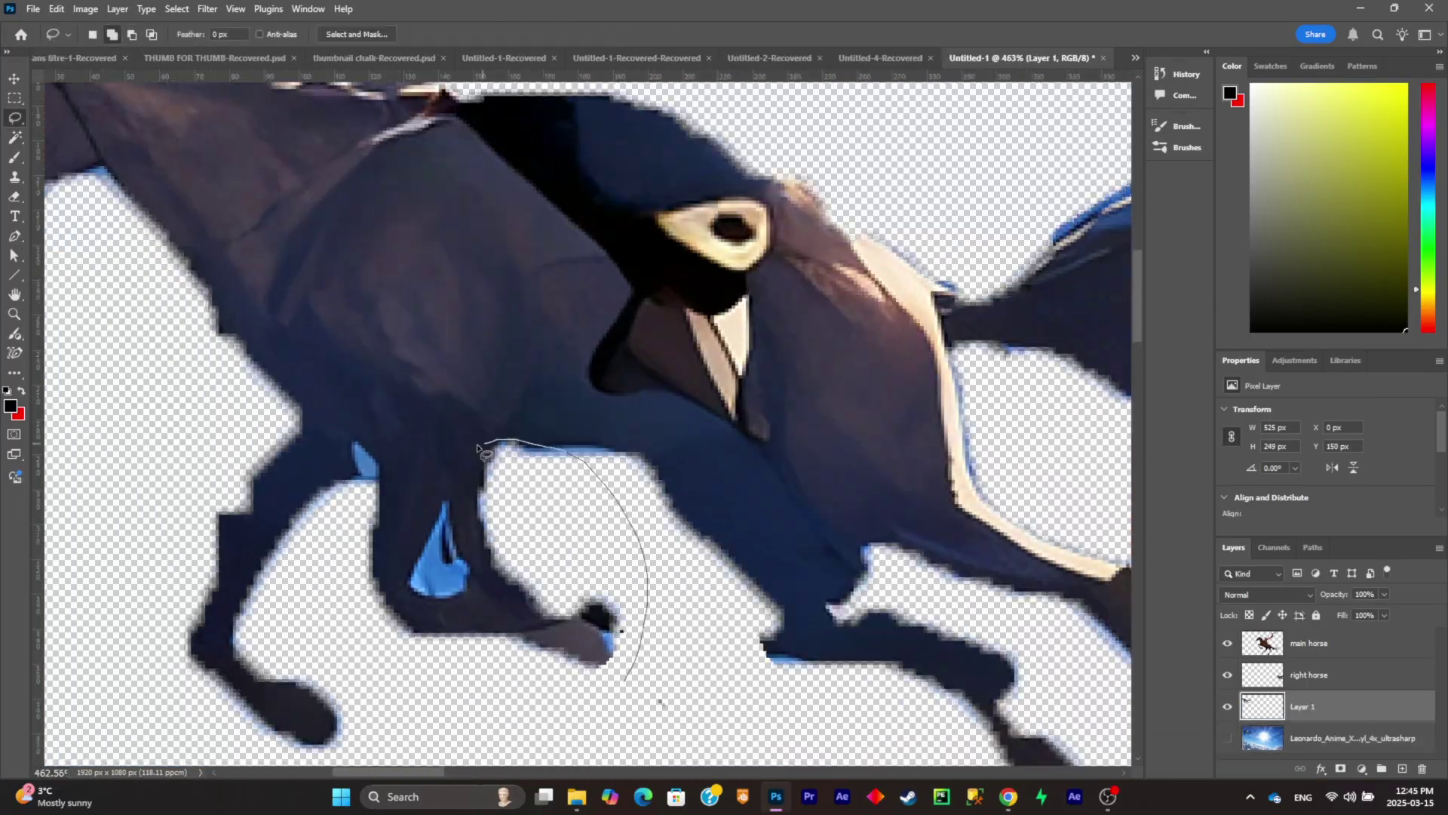
key("Delete")
scroll(362, 460, "up", 5)
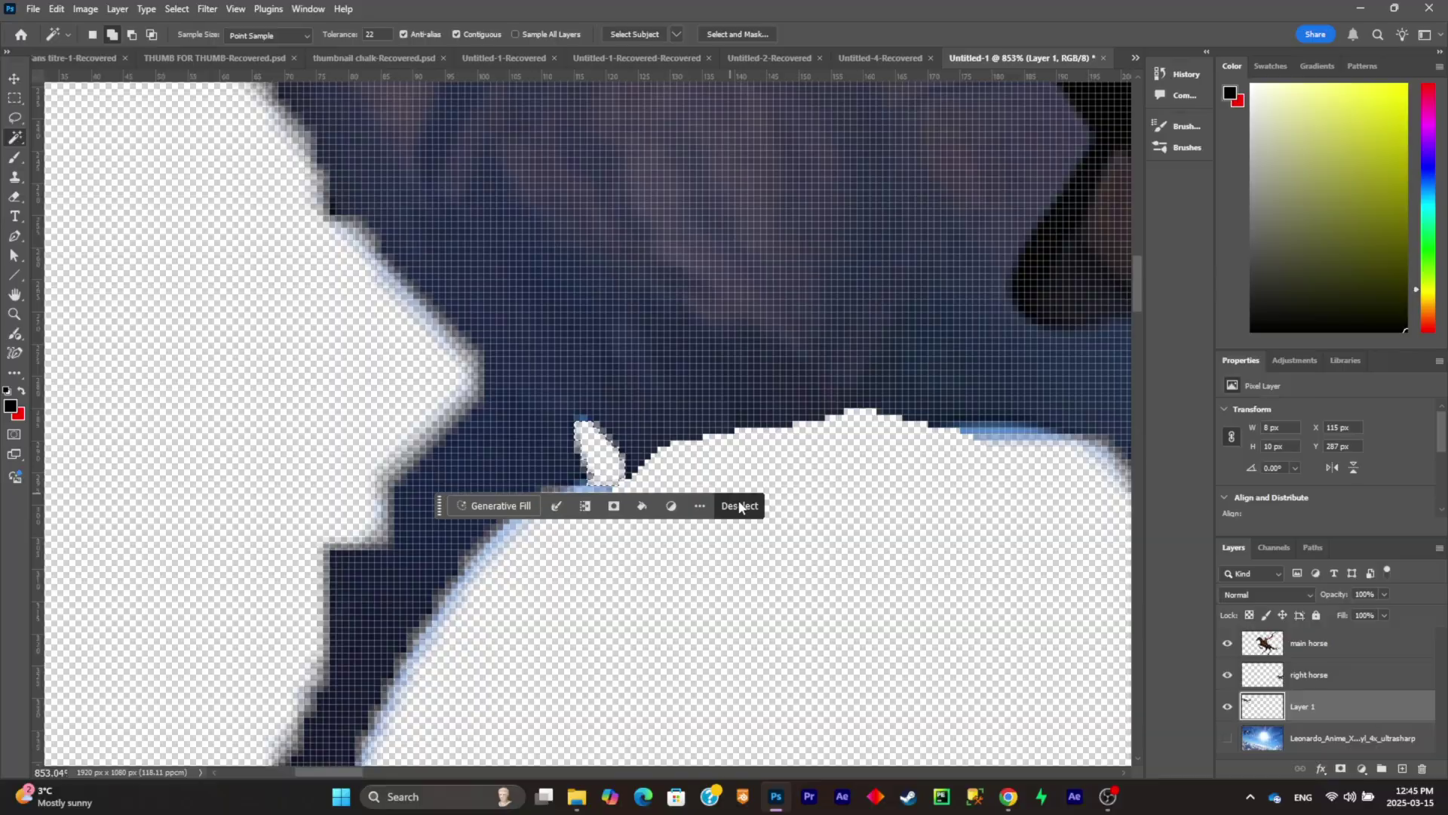
left_click(741, 506)
left_click_drag(301, 264, 719, 397)
key("w")
left_click(451, 453)
key("Delete")
scroll(948, 713, "down", 10)
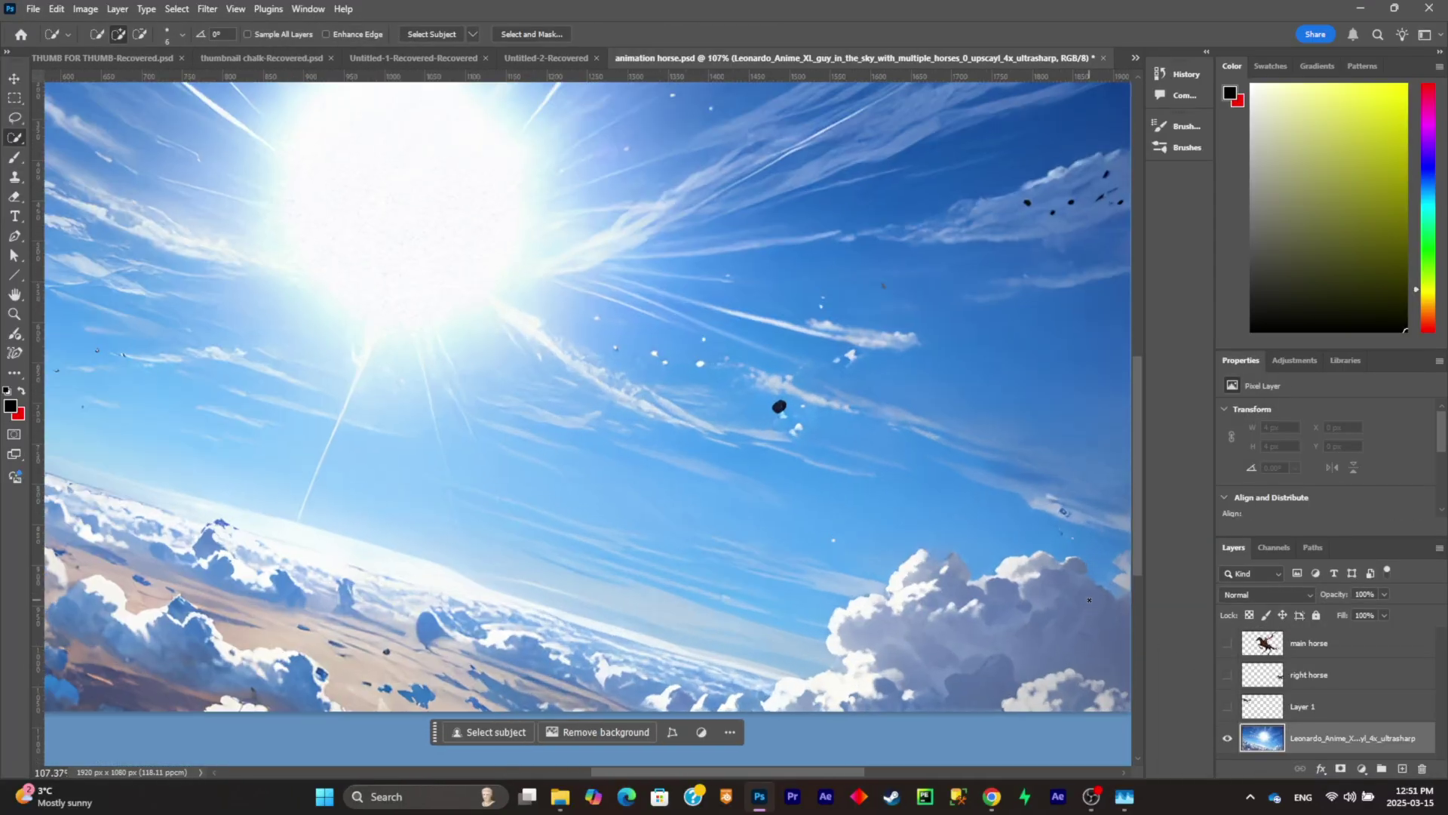
Step: Copy the refined big cloud onto its own layer and generate new sky in its place
scroll(1089, 600, "right", 2)
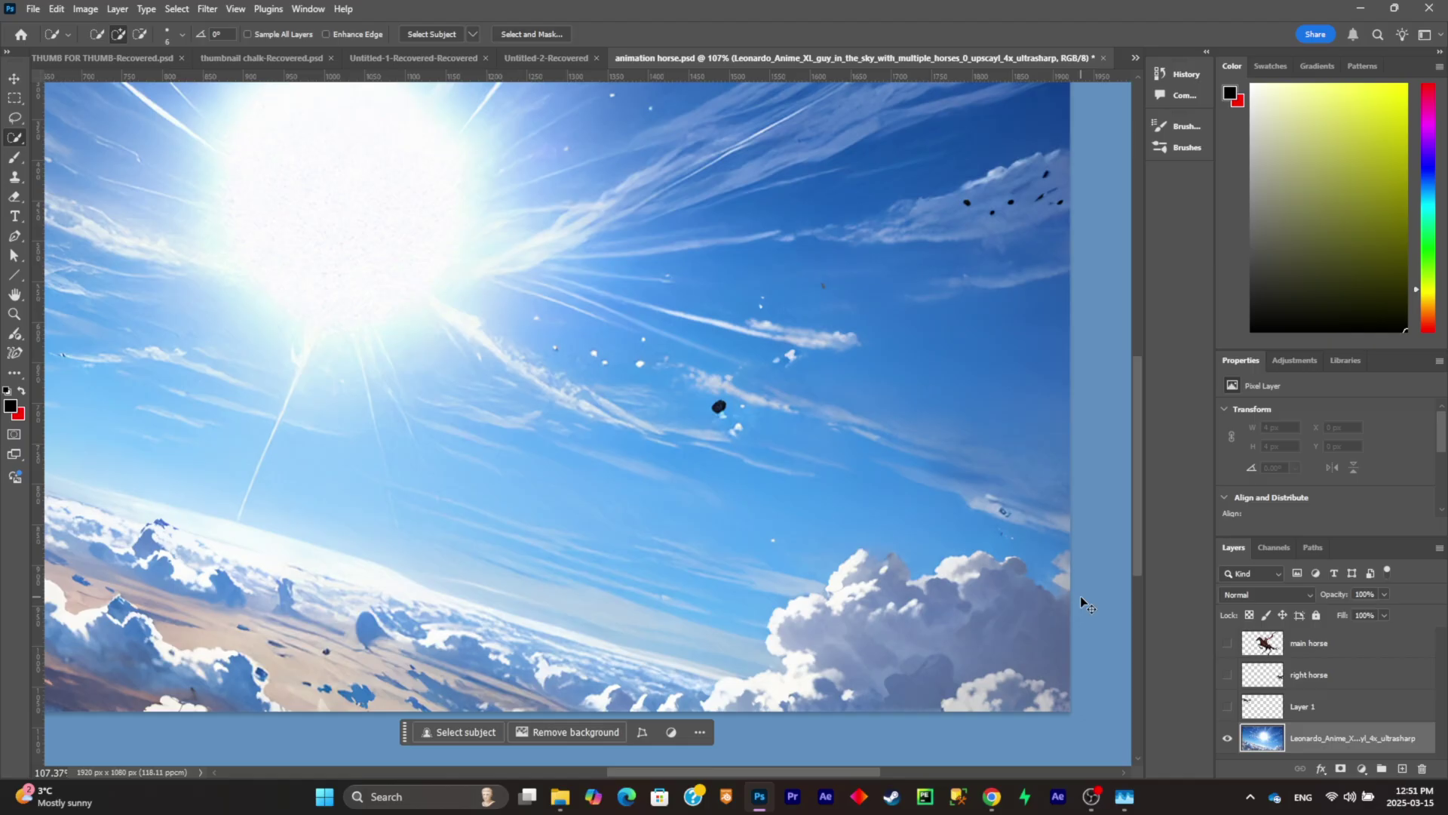
left_click_drag(949, 667, 1045, 609)
scroll(858, 669, "up", 3)
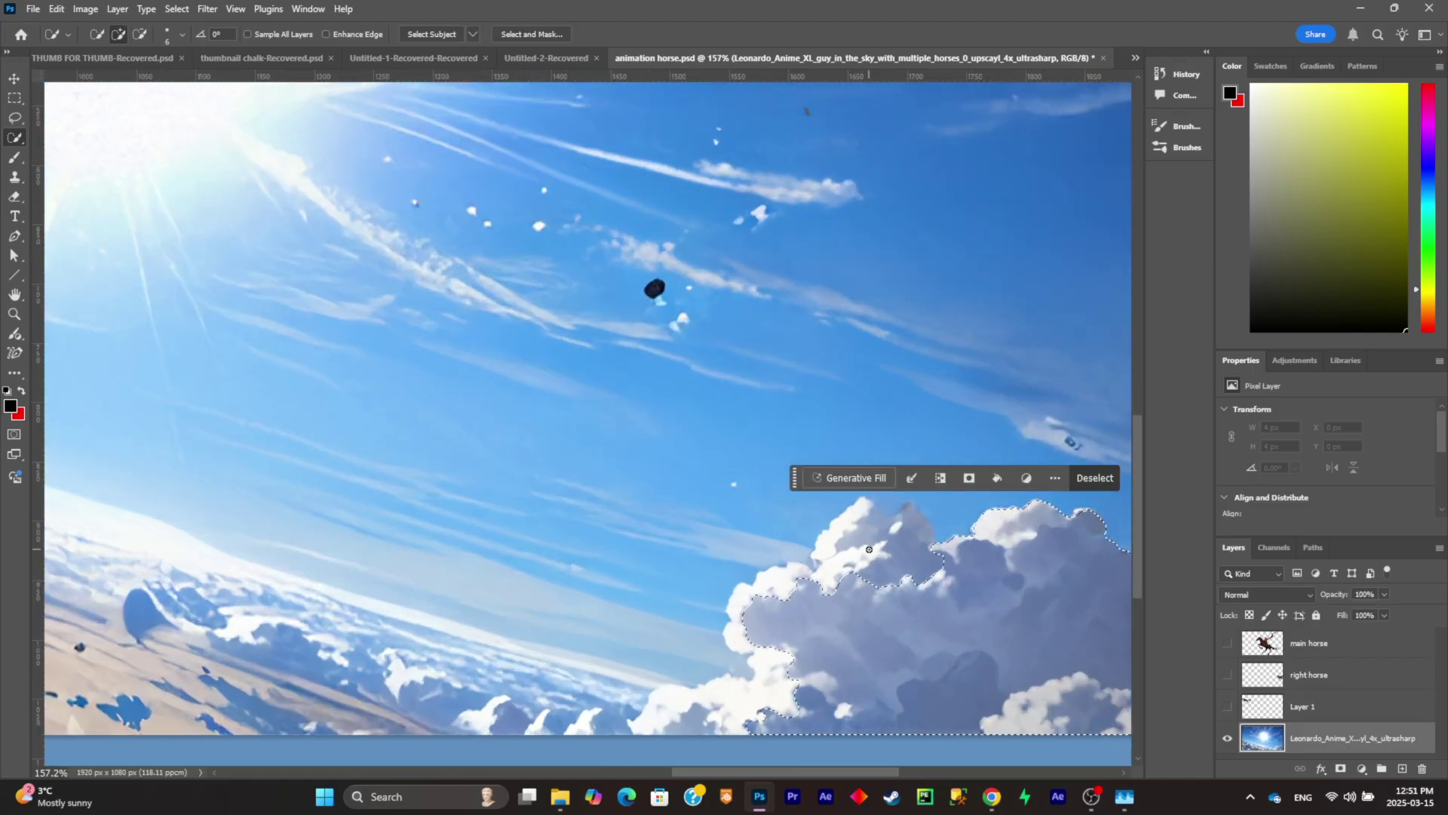
left_click_drag(888, 535, 918, 526)
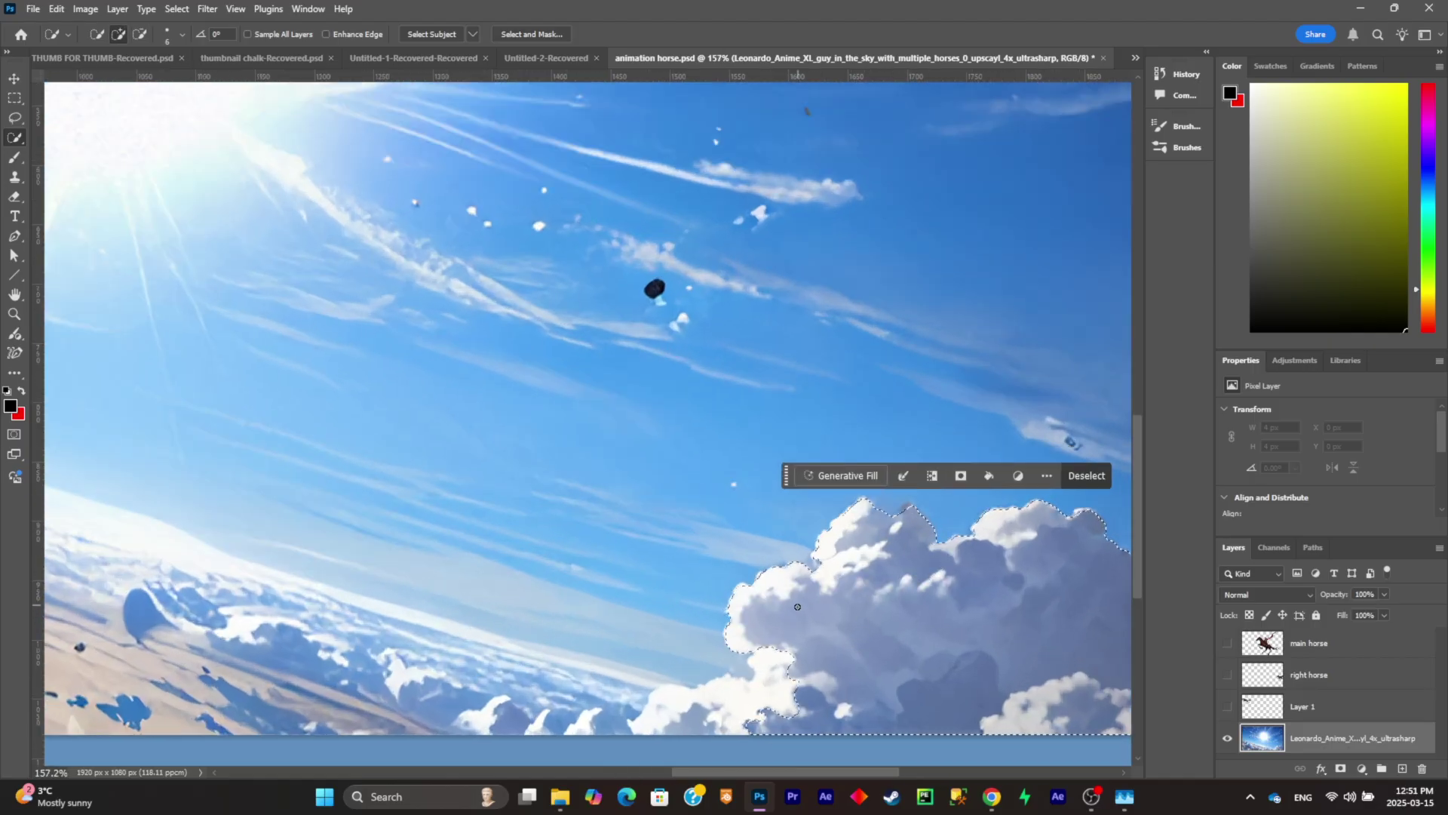
key("ctrl+j")
scroll(748, 628, "down", 4)
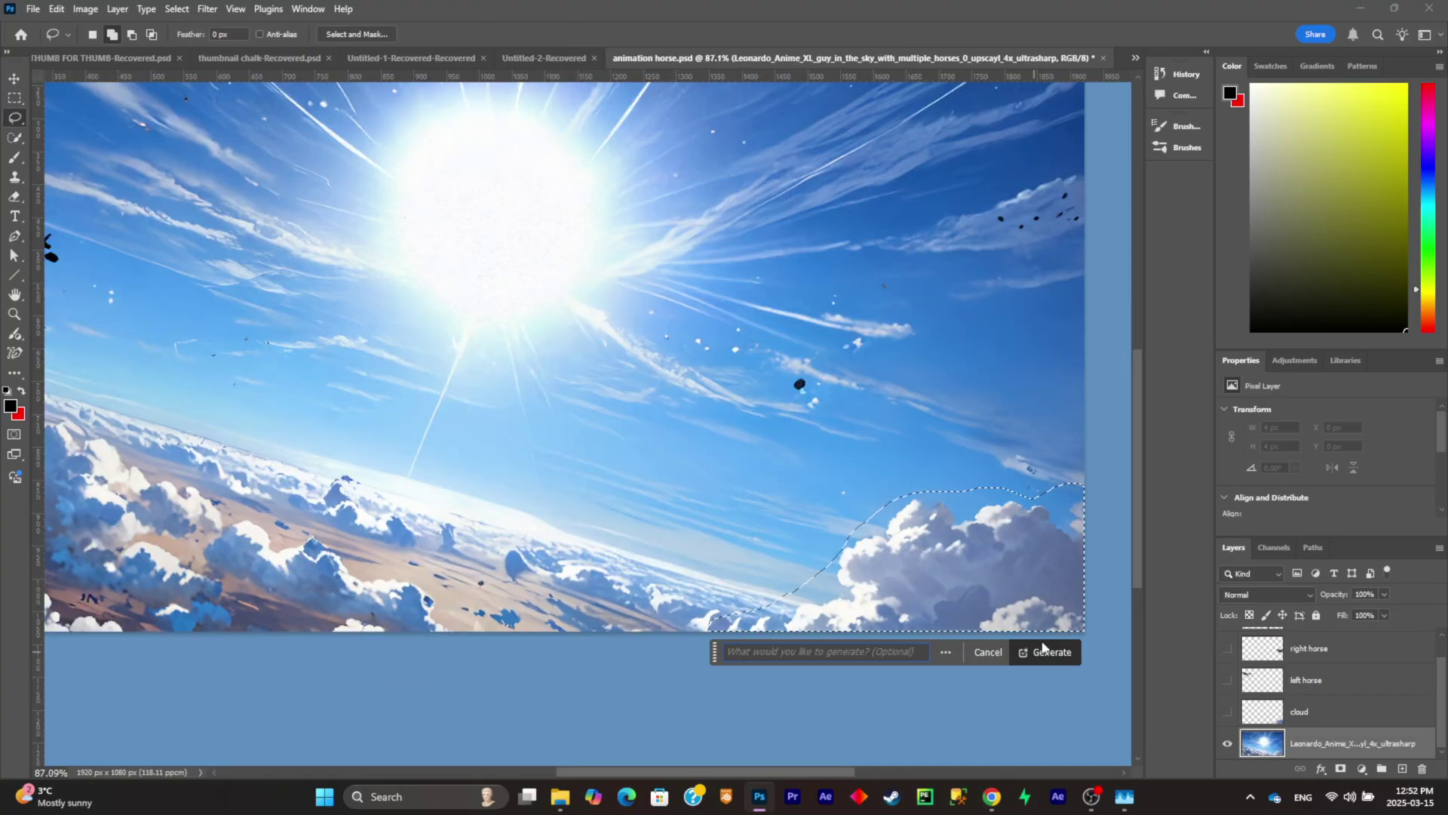
left_click(1059, 651)
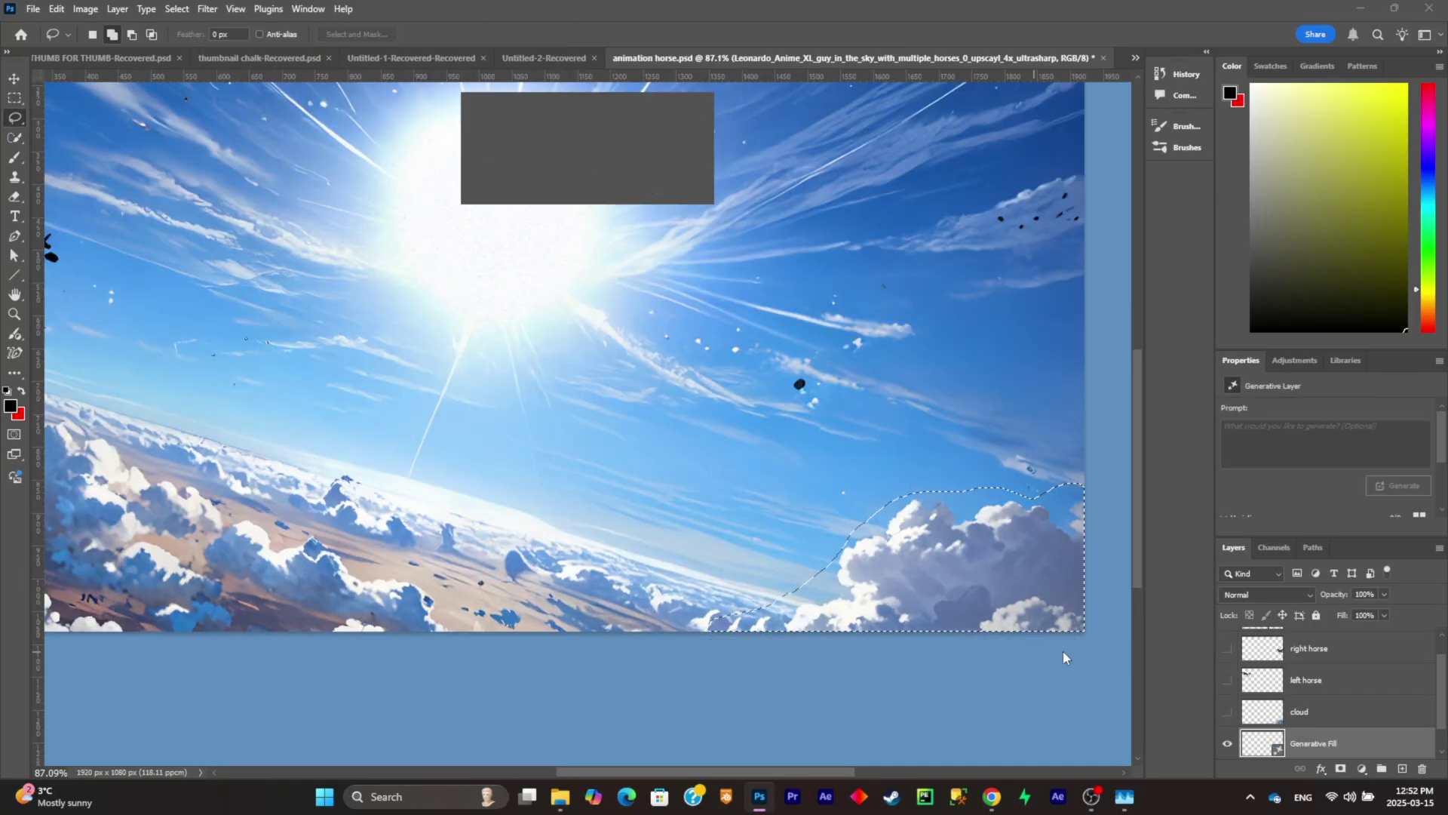
right_click(1358, 723)
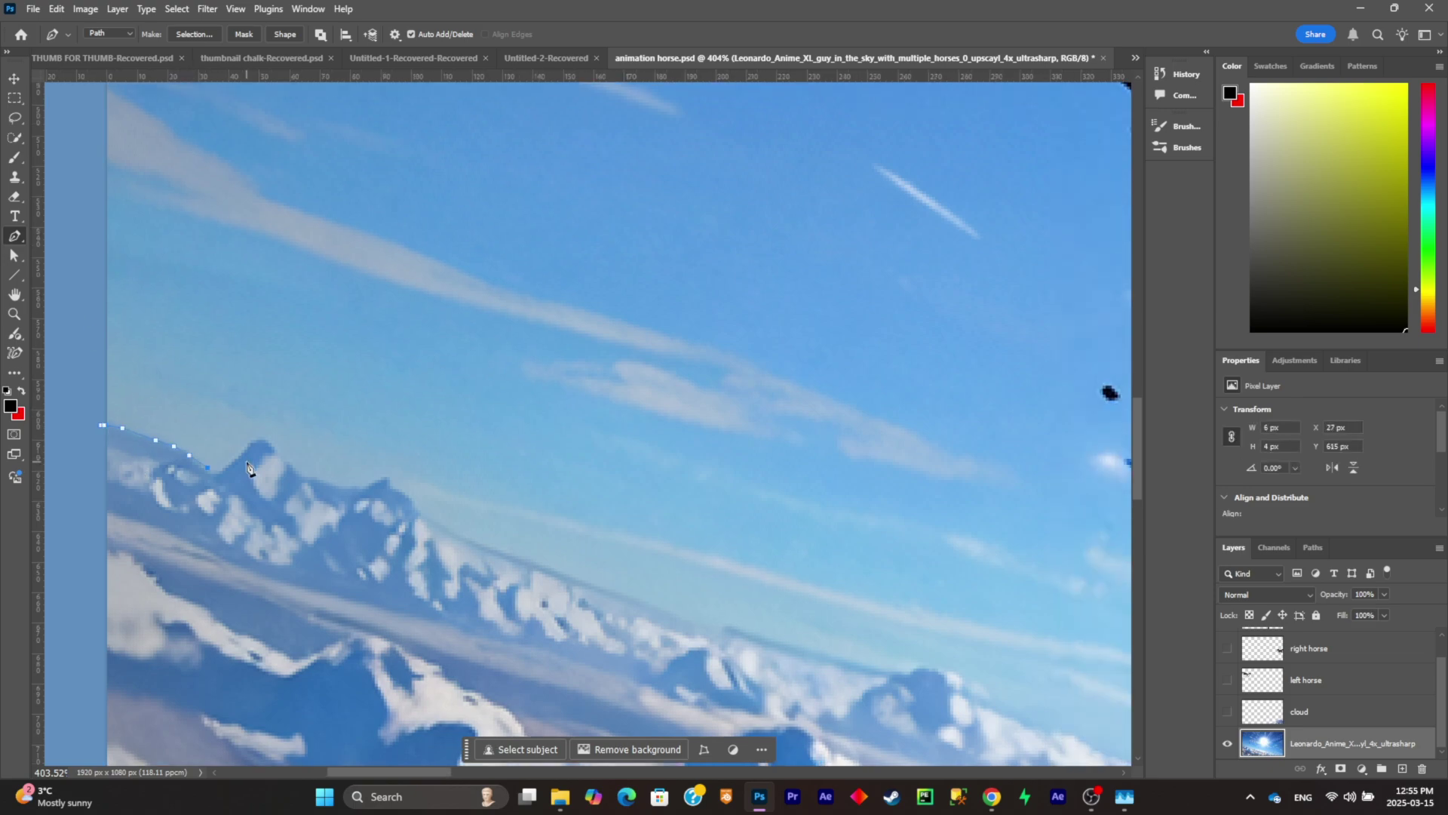
Step: Trace the horizon ridge with a closed Pen path and copy the land below onto Layer 1
left_click(202, 476)
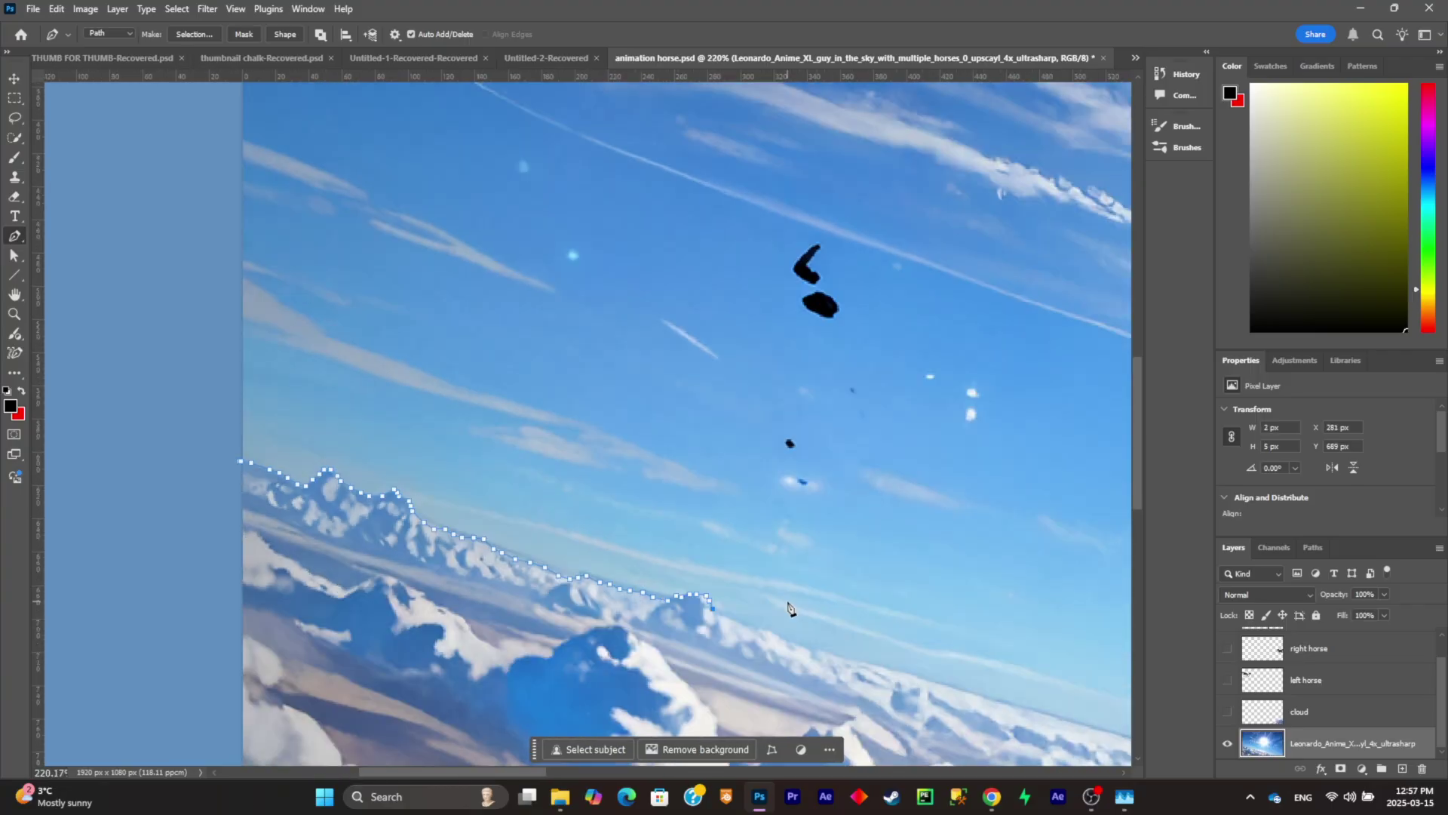
left_click(631, 281)
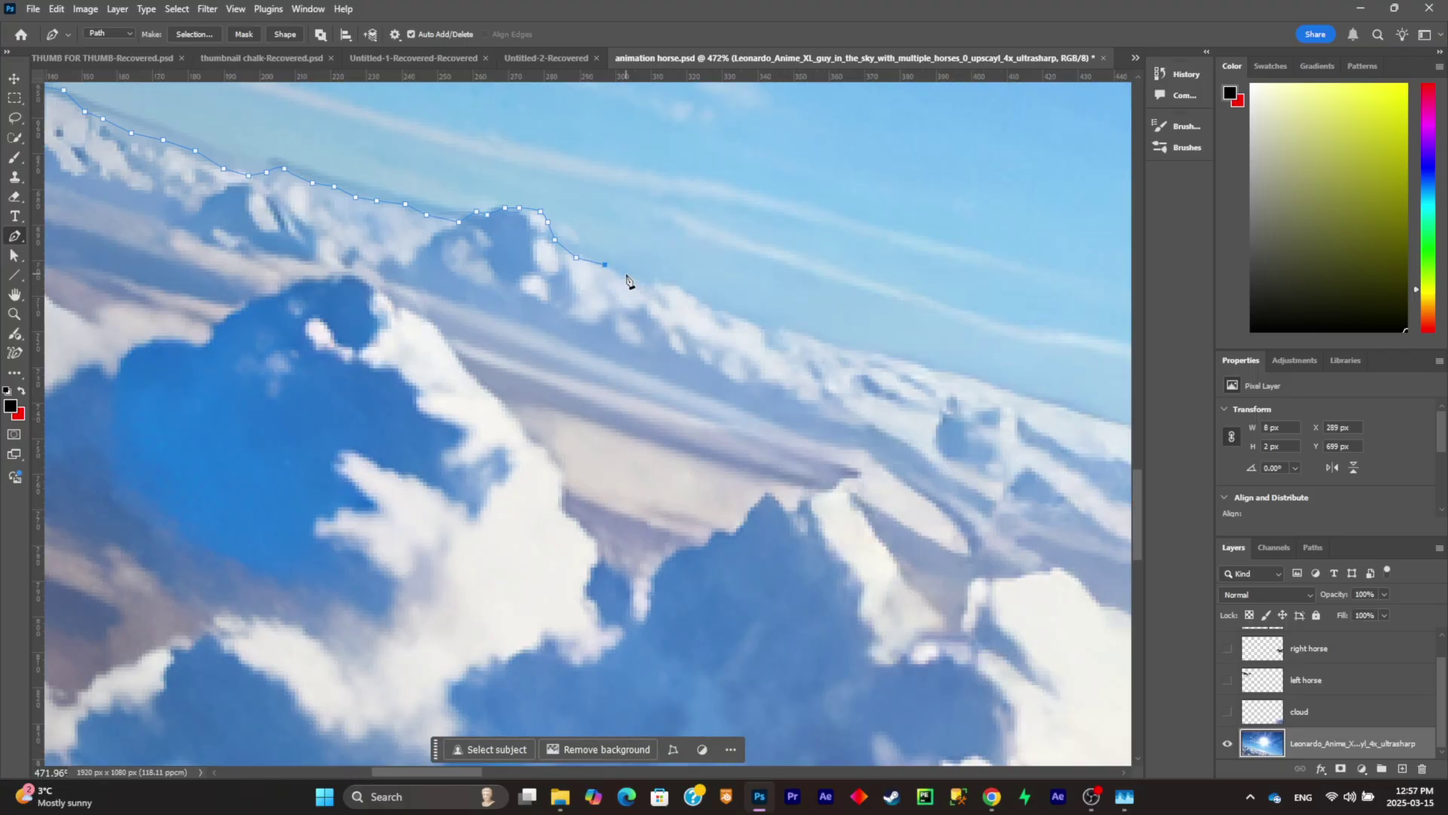
left_click(588, 481)
scroll(588, 481, "down", 5)
scroll(614, 593, "down", 4)
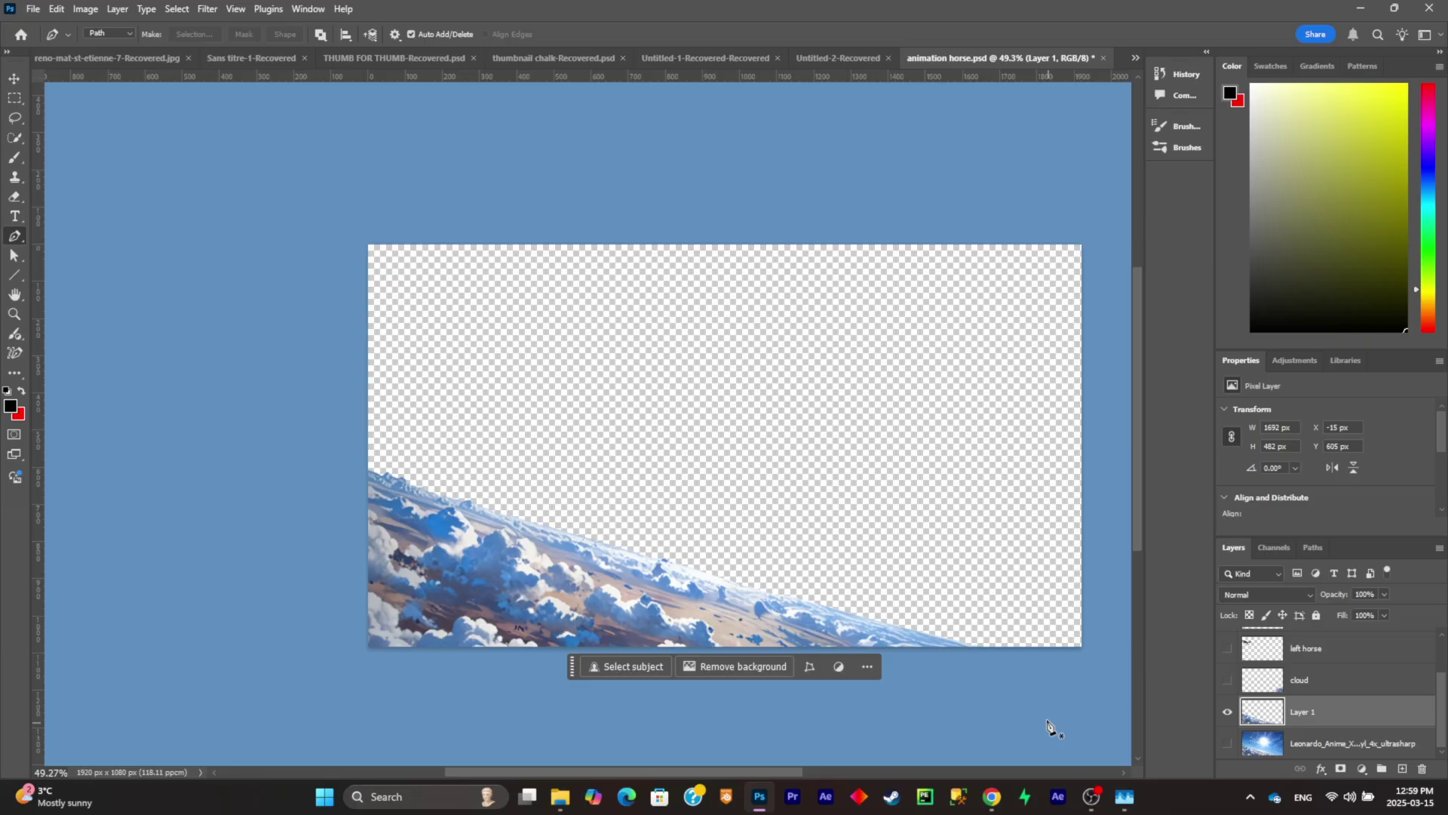
Step: Hide the land layer and make the sky background visible and active
left_click(1226, 711)
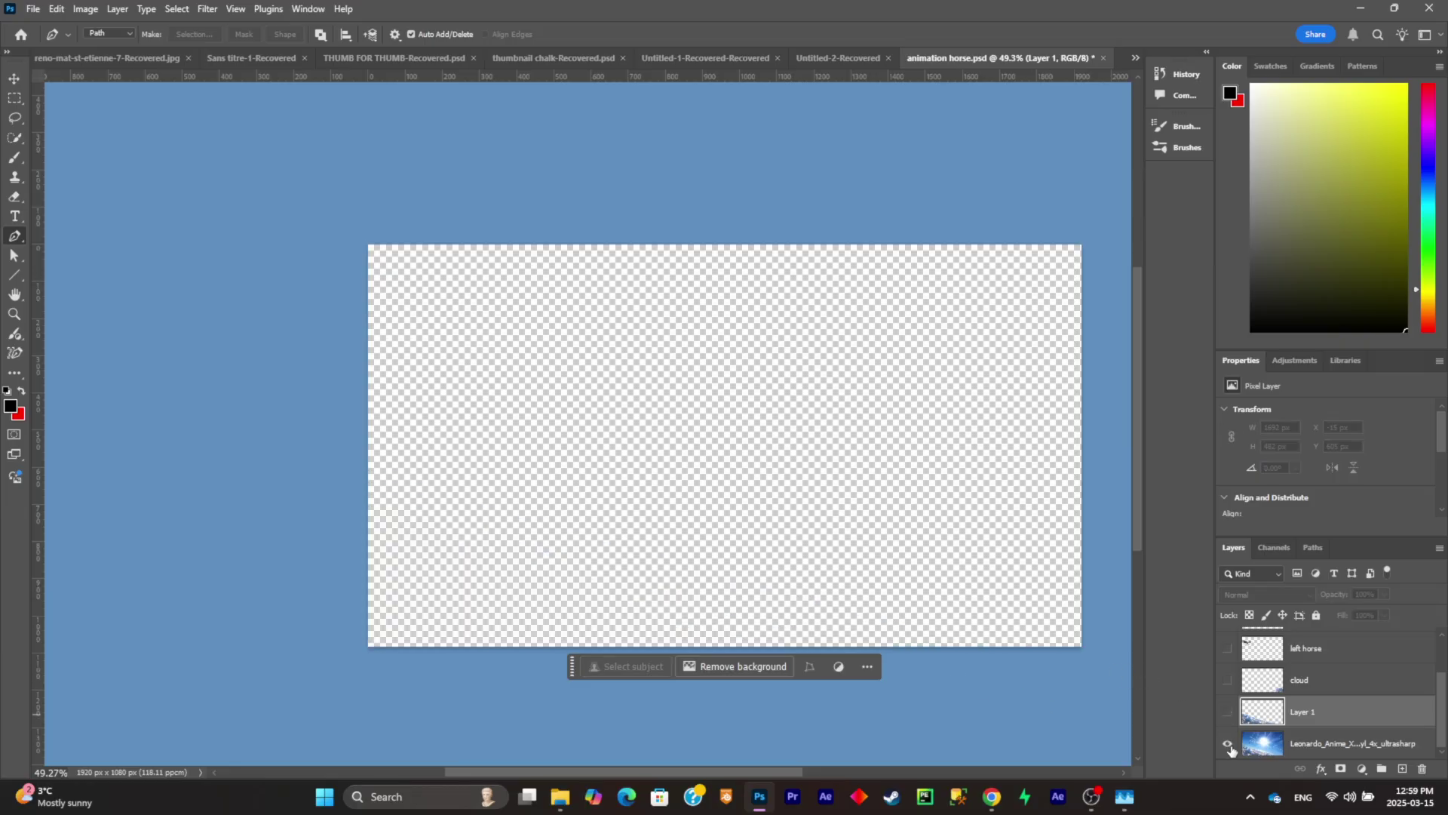
left_click(1228, 744)
left_click(1274, 744)
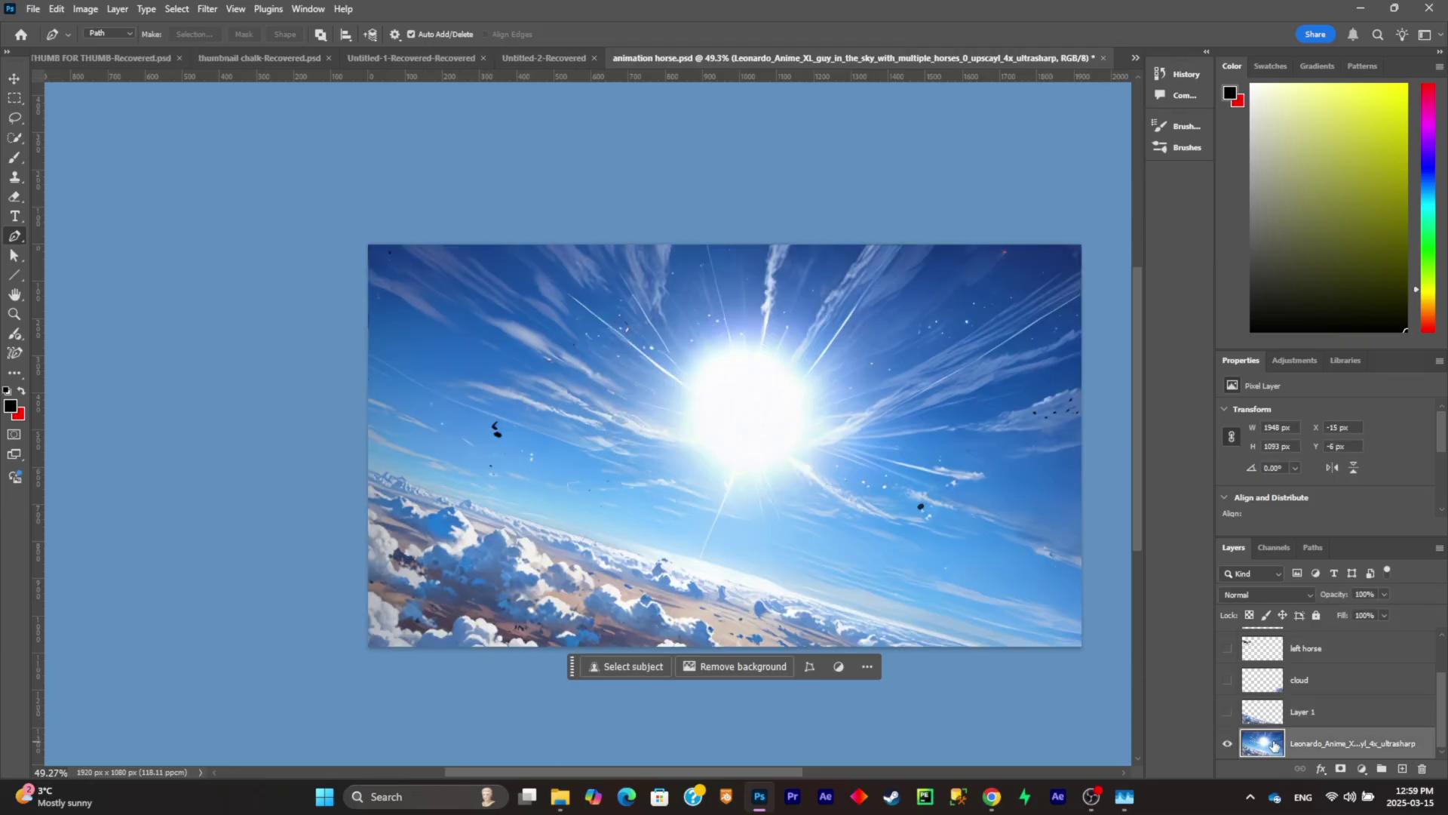
left_click(15, 115)
scroll(196, 302, "down", 2)
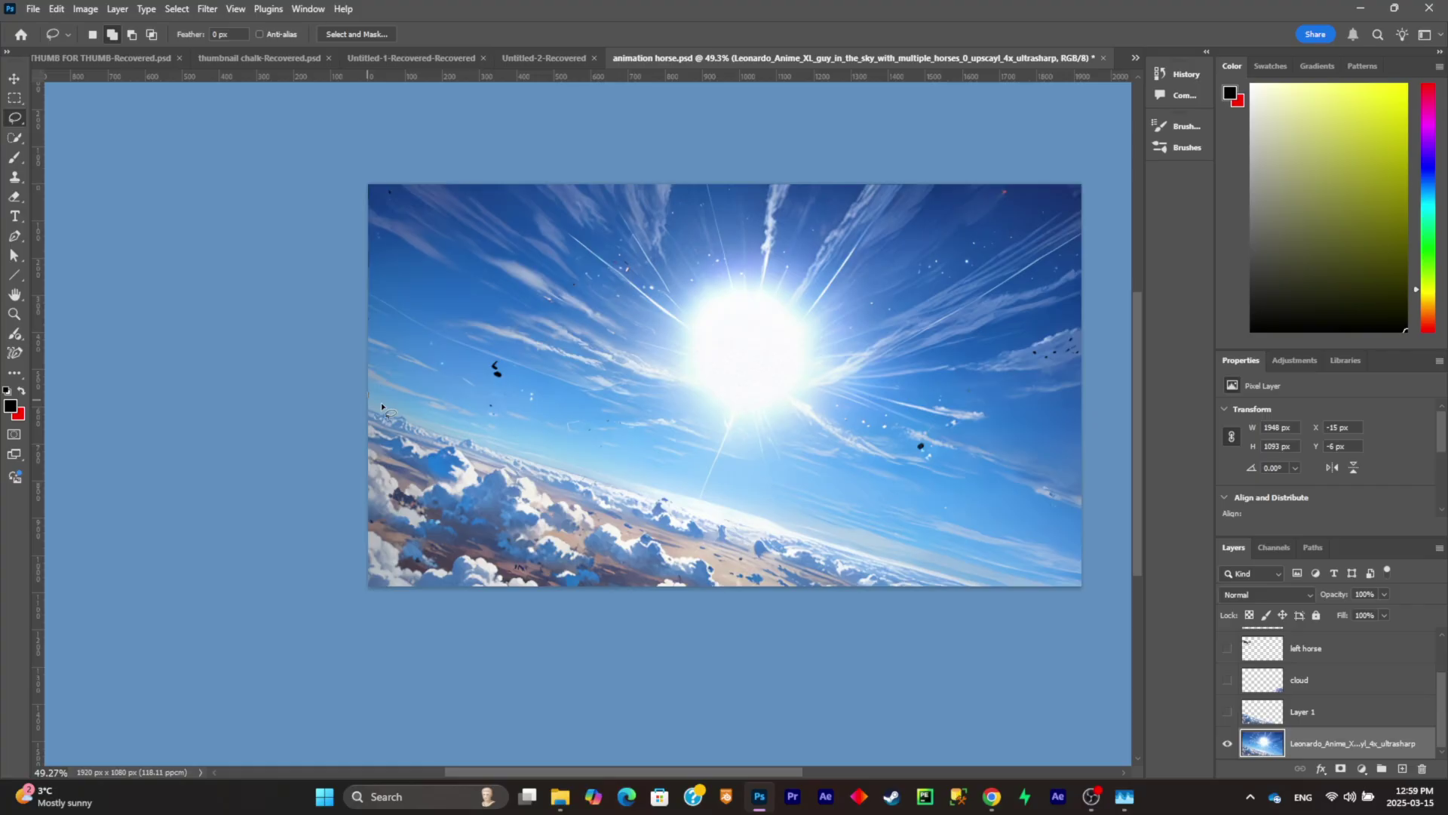
Step: Lasso an area of the image and add a layer mask from that selection
left_click_drag(632, 477, 633, 483)
left_click(1340, 769)
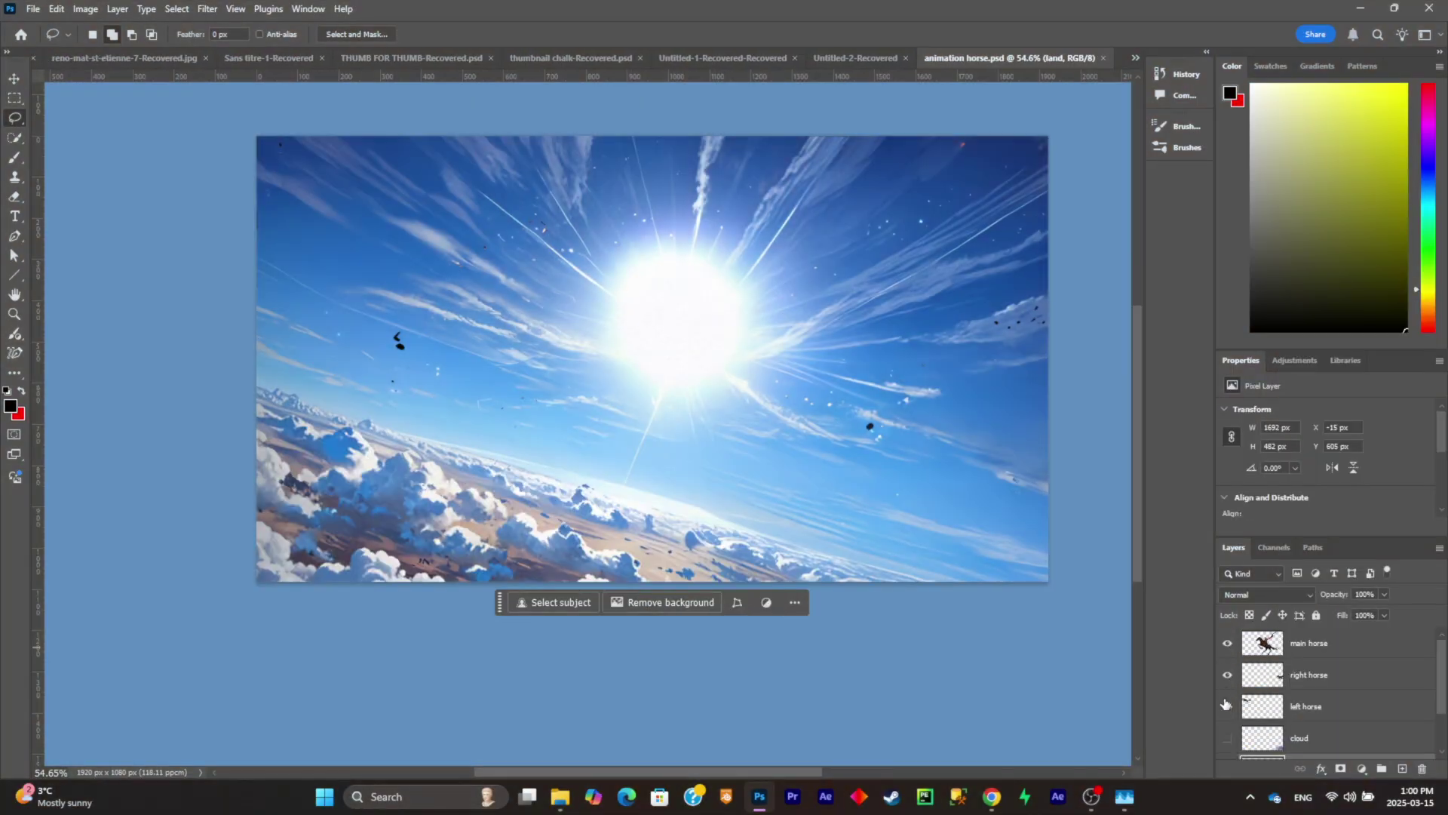
scroll(1275, 724, "up", 2)
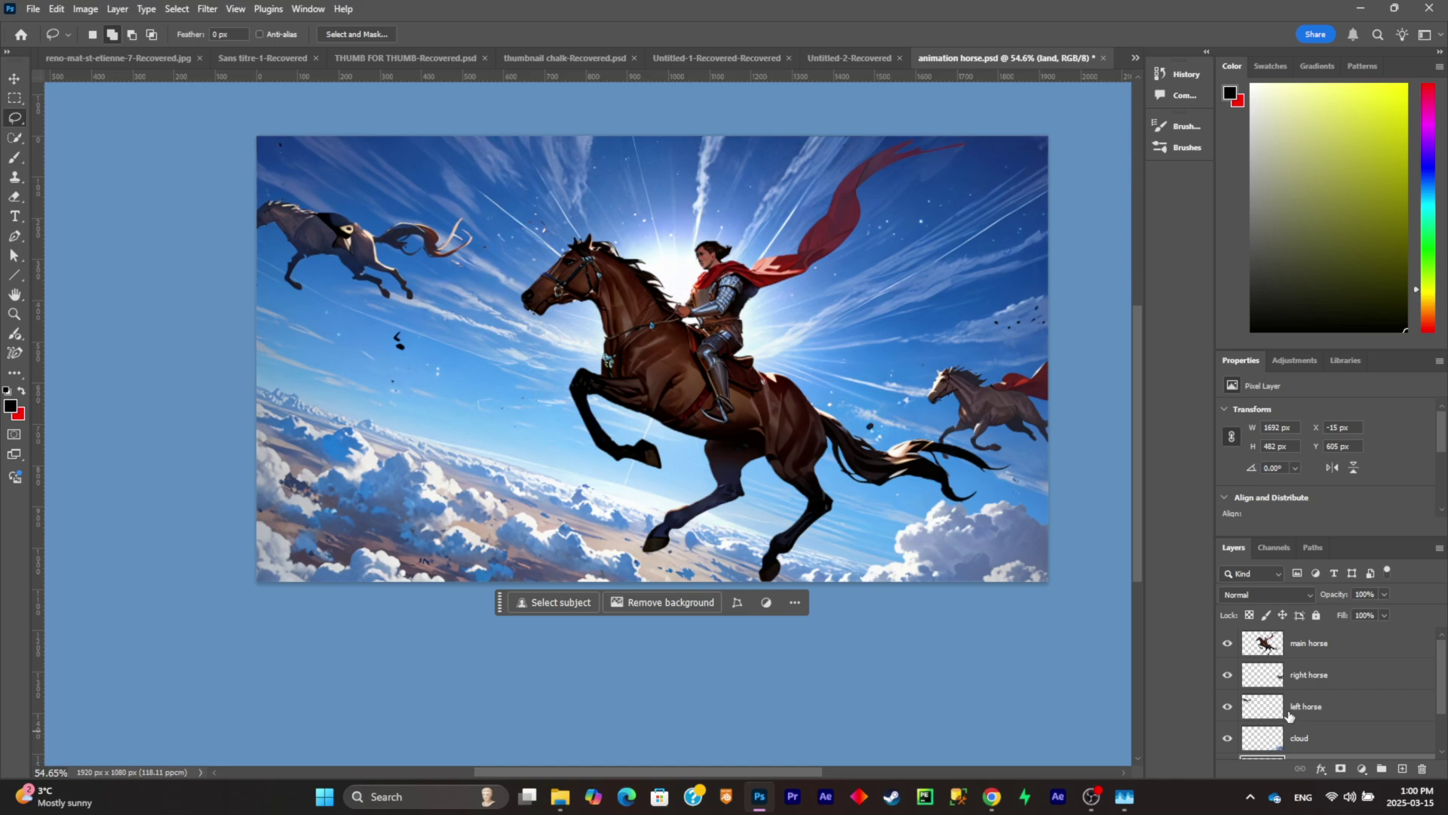
scroll(738, 496, "up", 1)
scroll(607, 460, "left", 1)
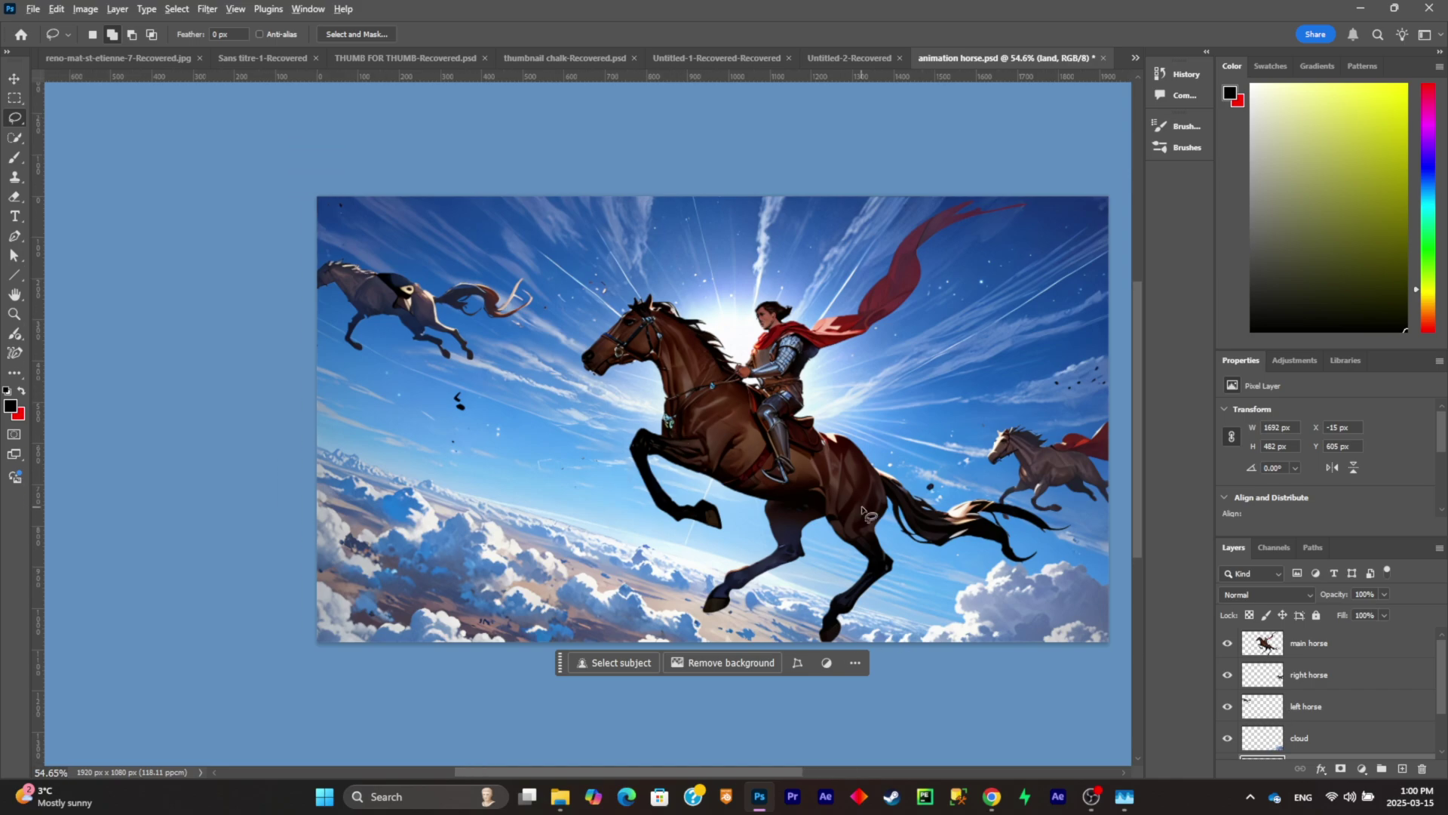
scroll(862, 506, "up", 1)
scroll(865, 509, "up", 1)
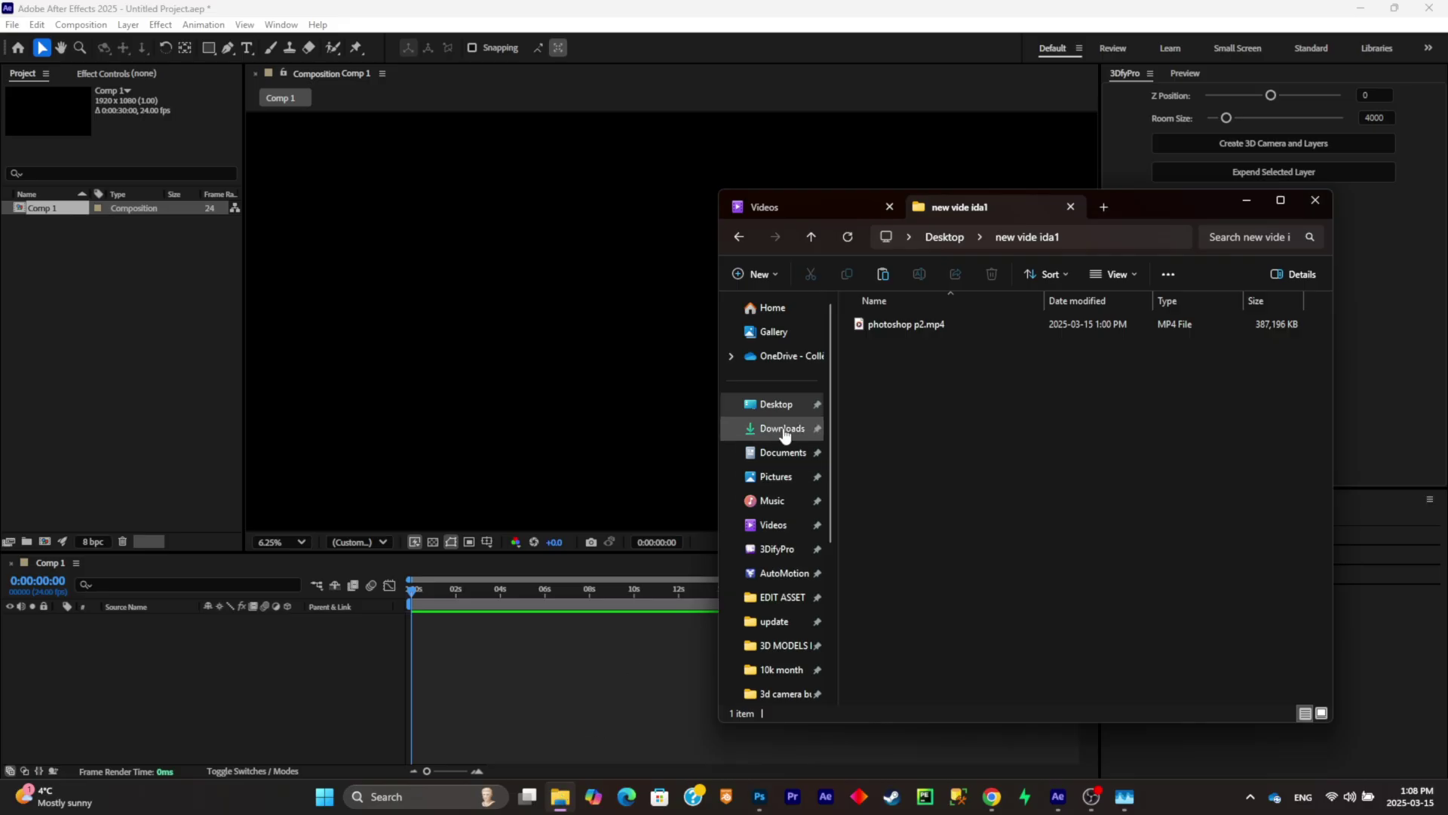
Step: Import animation horse.psd from Downloads with Import Kind set to Composition
left_click(784, 430)
left_click_drag(954, 364, 257, 658)
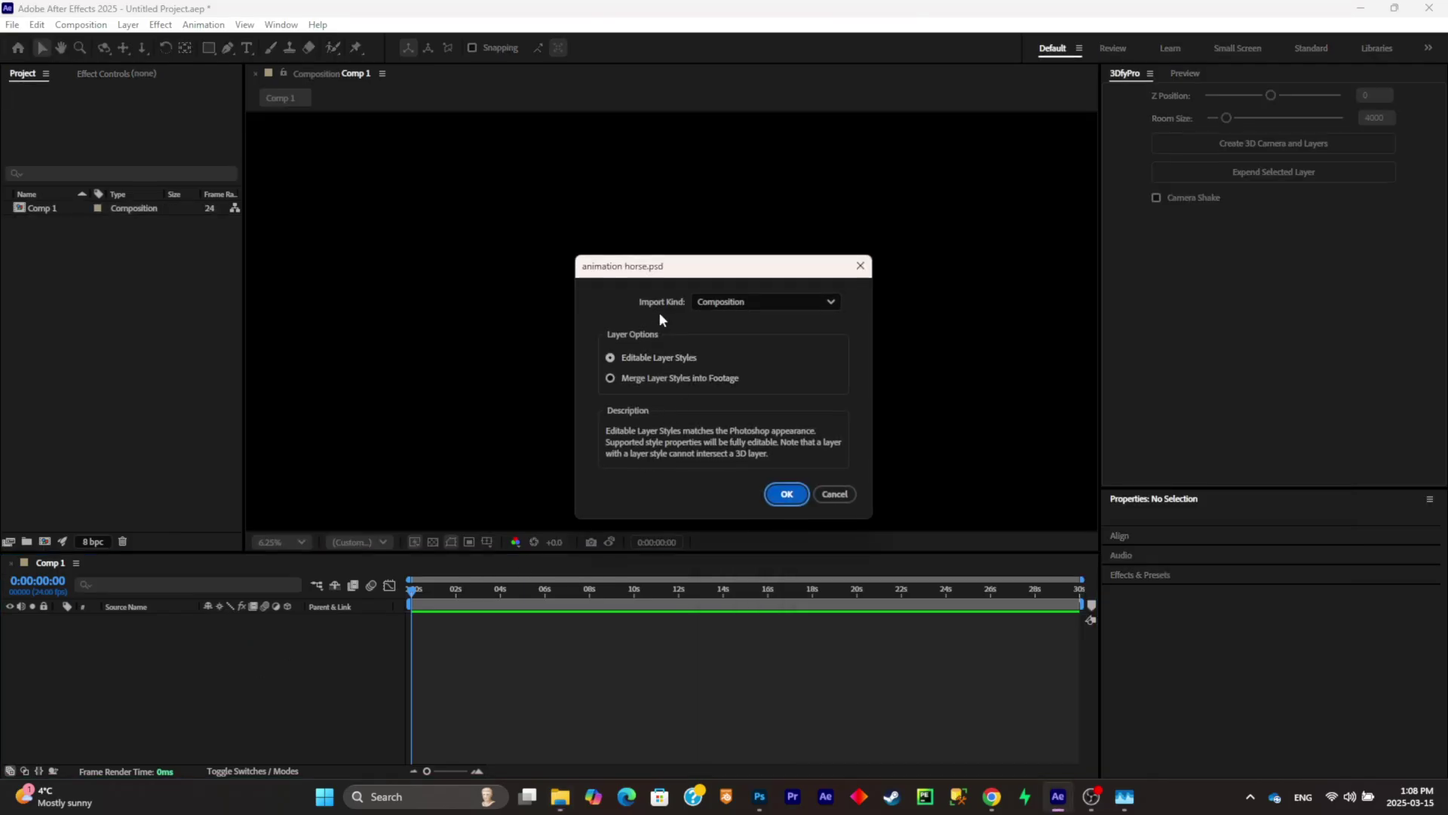
left_click(725, 300)
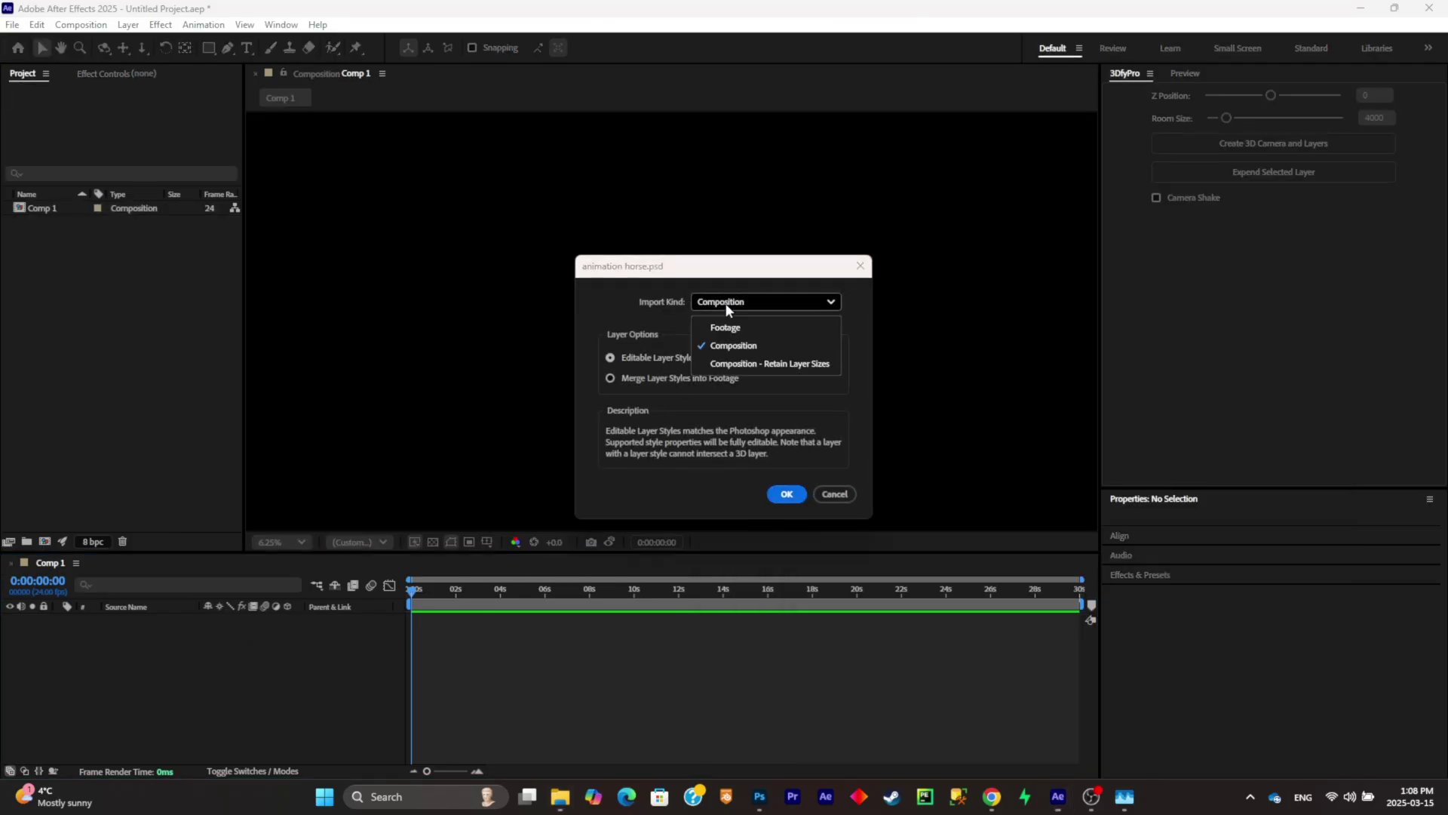
left_click(742, 343)
left_click(785, 494)
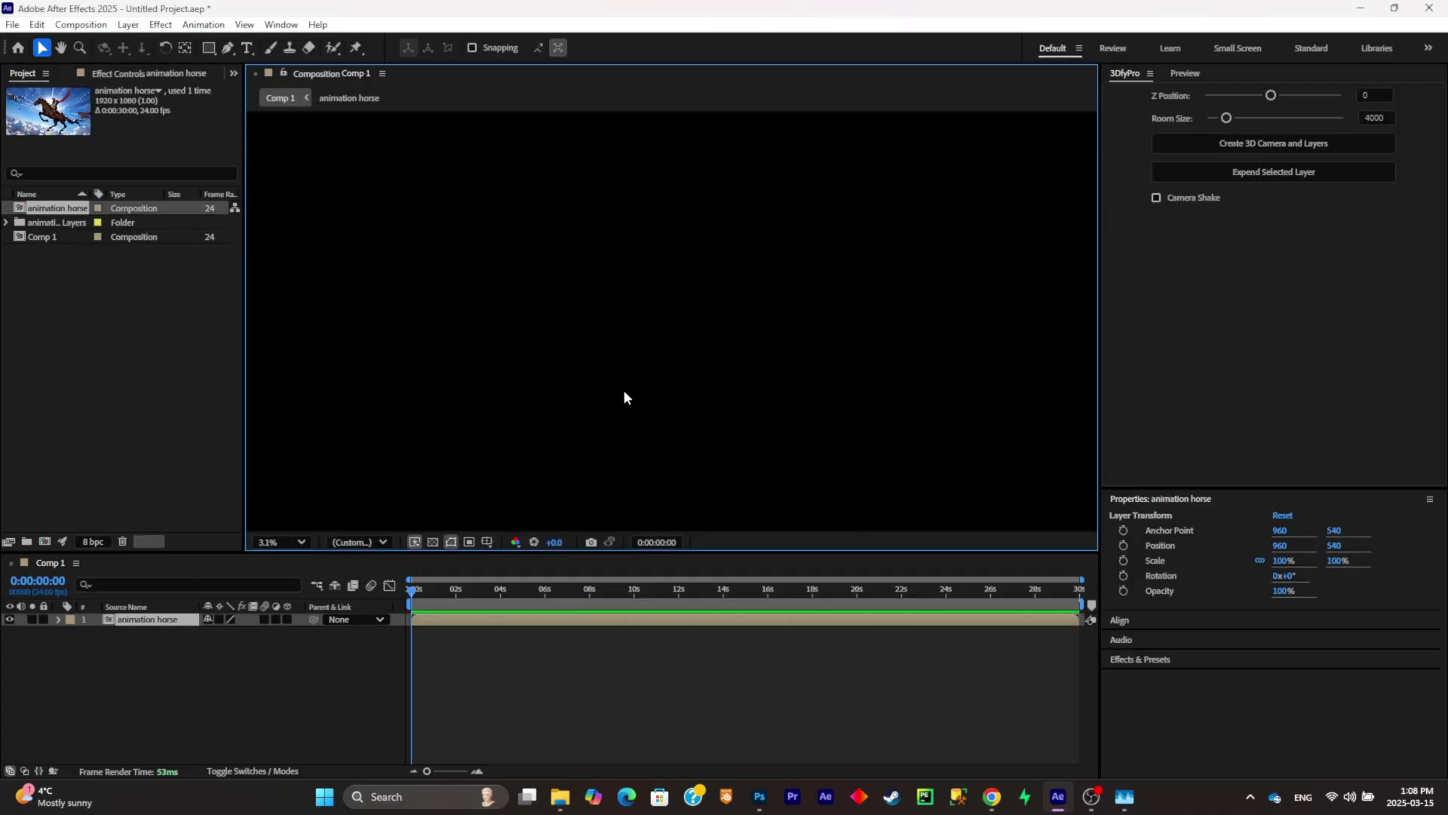
scroll(625, 393, "down", 1)
scroll(624, 392, "up", 2)
scroll(629, 356, "up", 2)
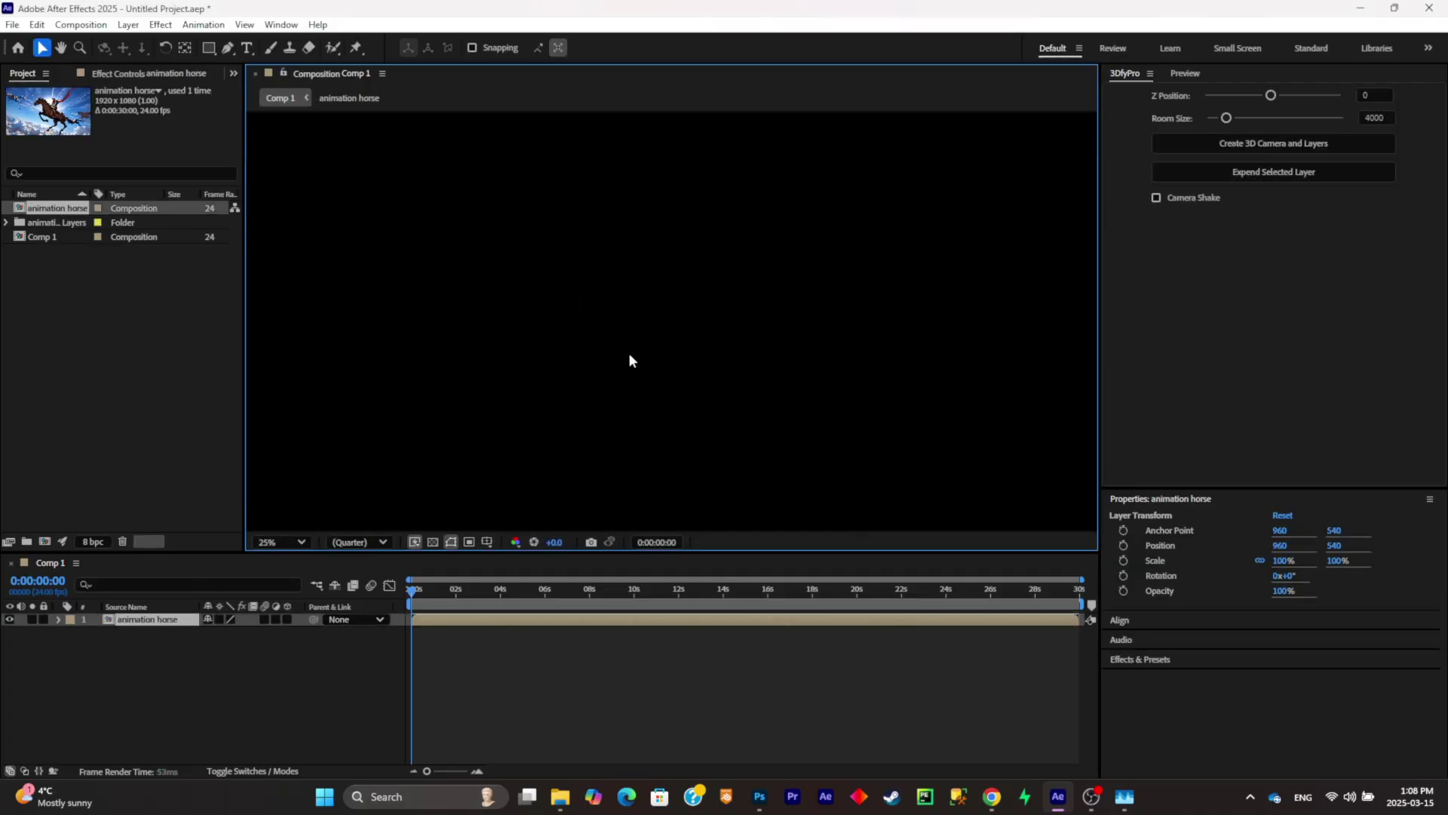
scroll(559, 450, "down", 2)
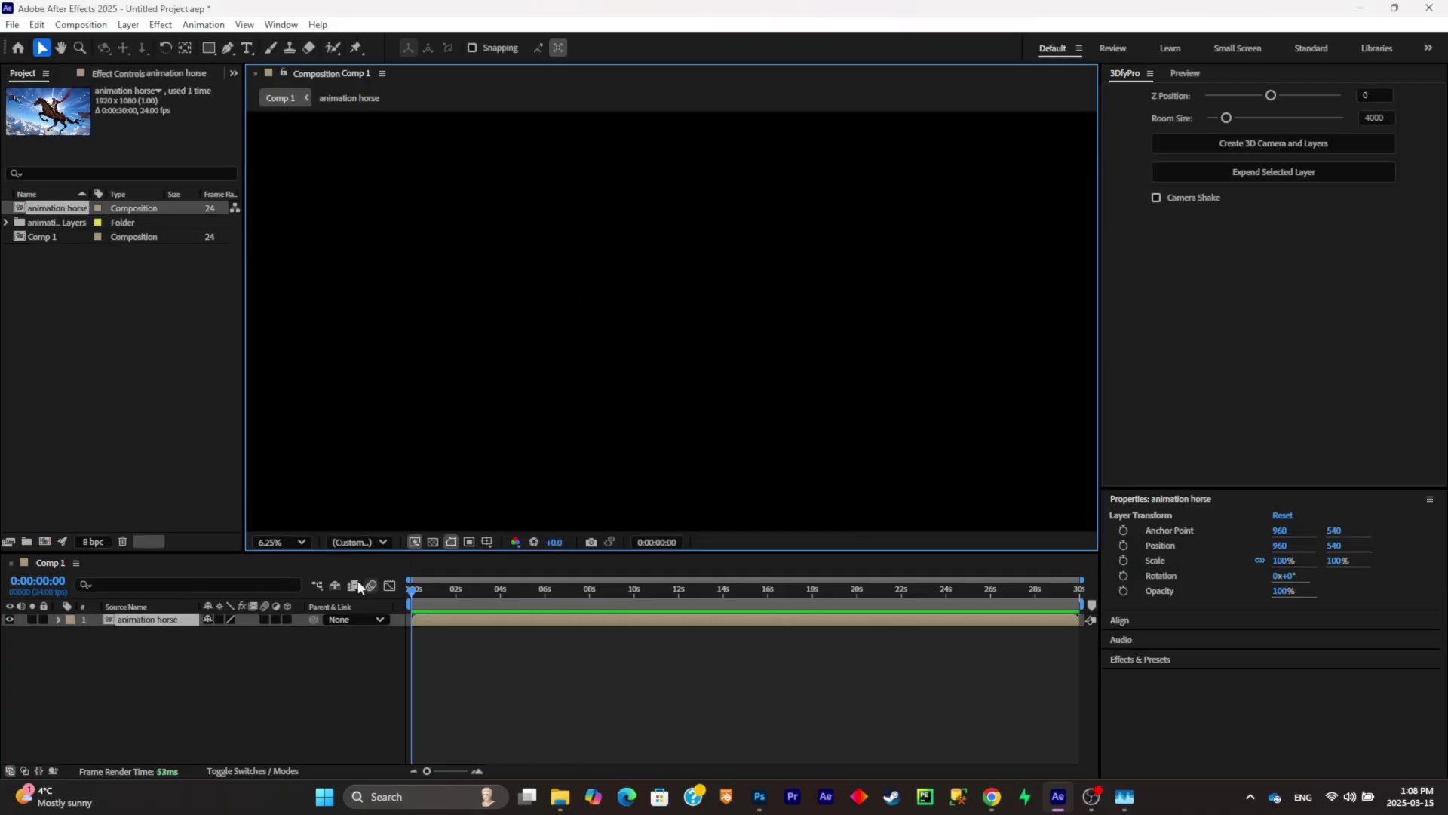
Step: Open the animation horse composition and switch all six layers, main horse through sky, to 3D
double_click(207, 620)
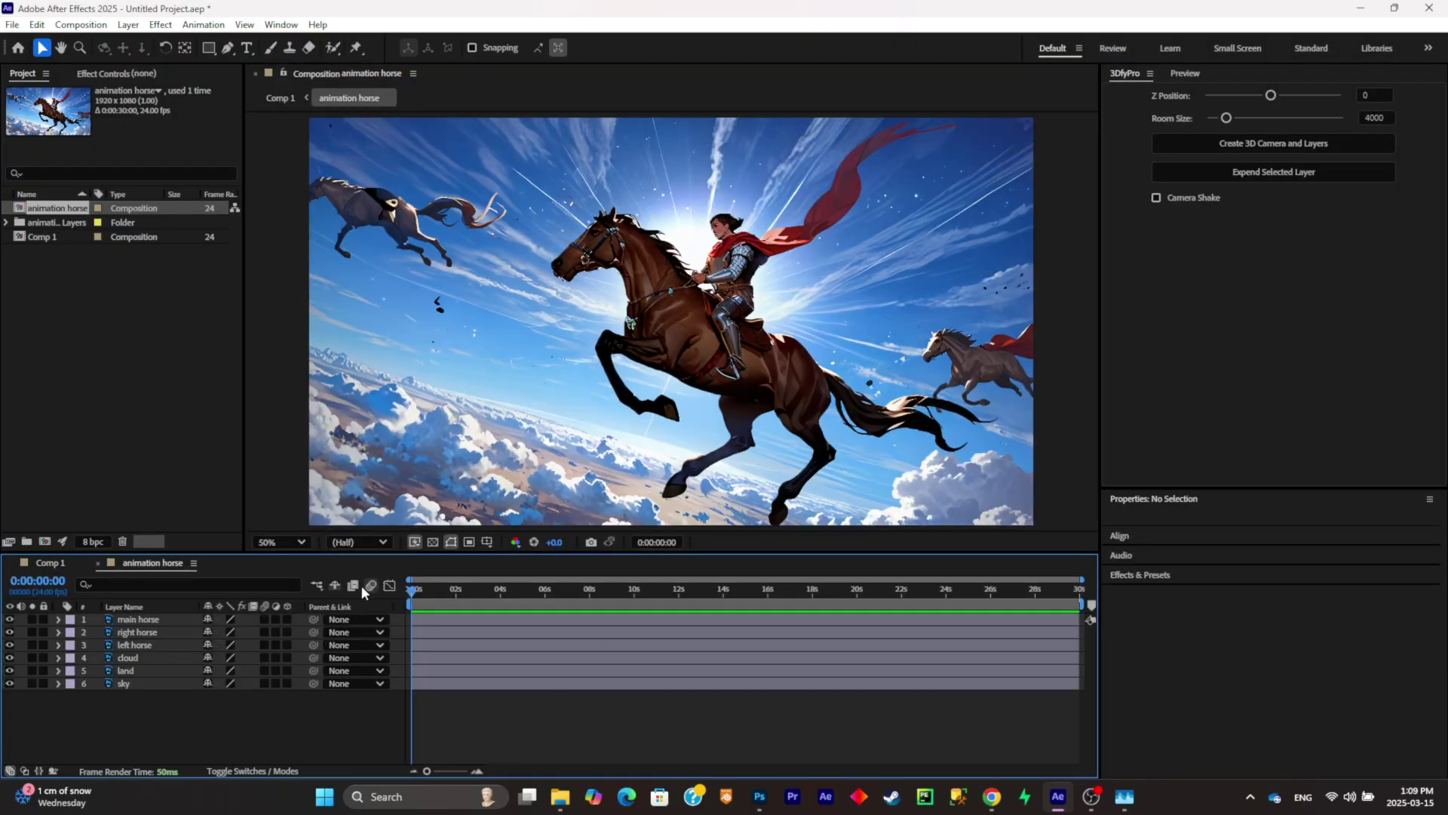
left_click(173, 621)
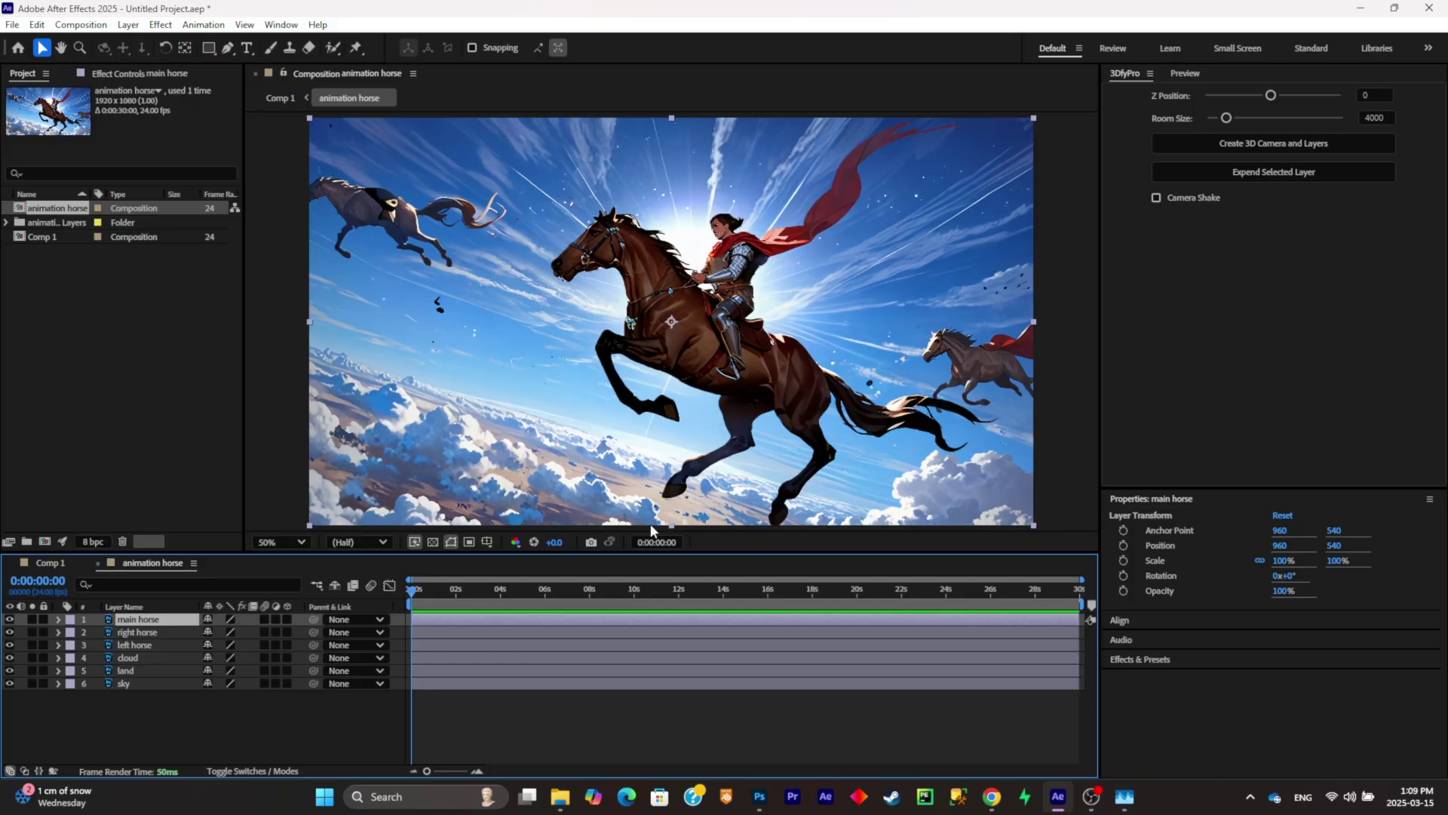
left_click(276, 620)
left_click(286, 619)
left_click(287, 619)
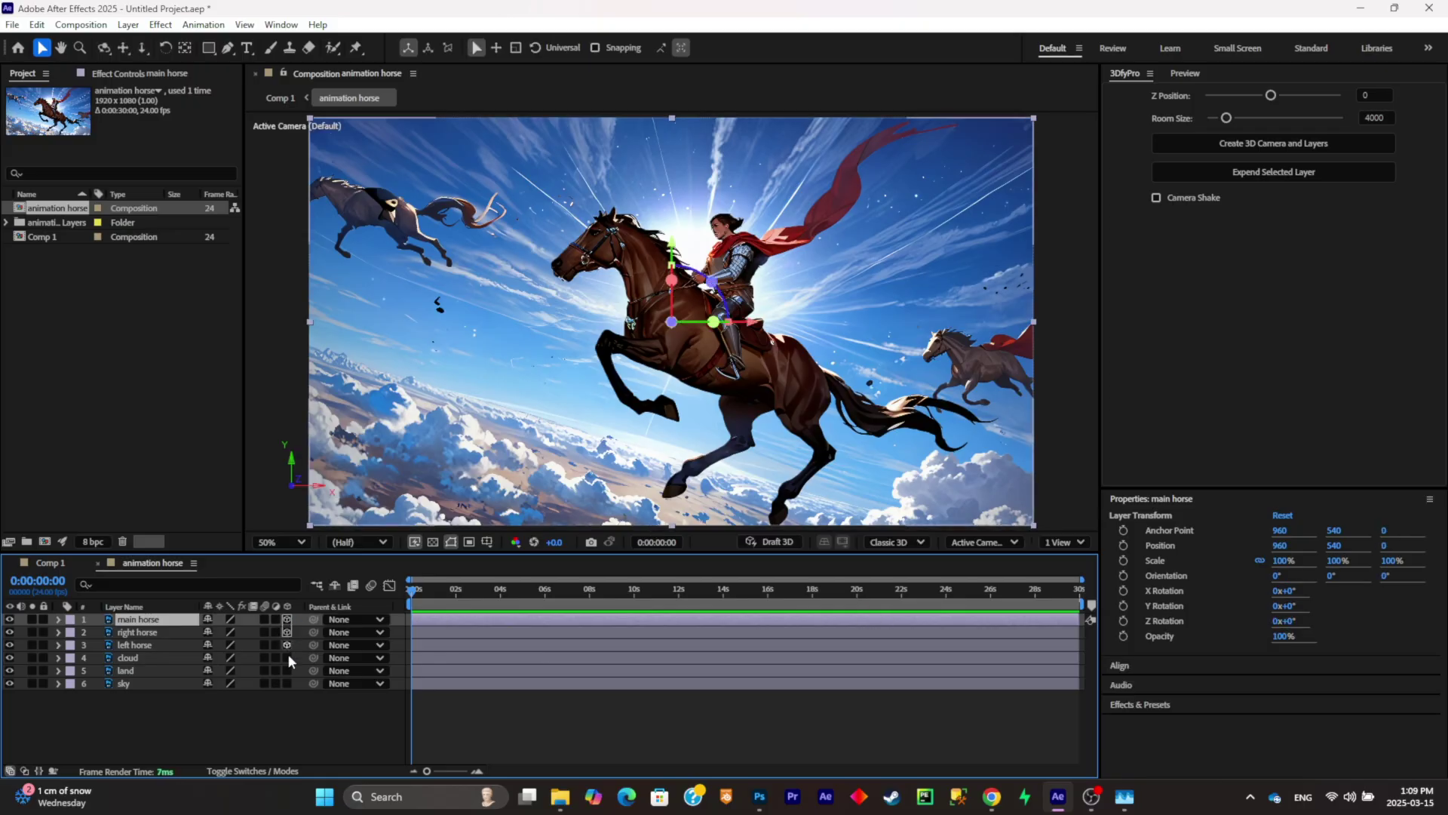
left_click_drag(289, 669, 286, 691)
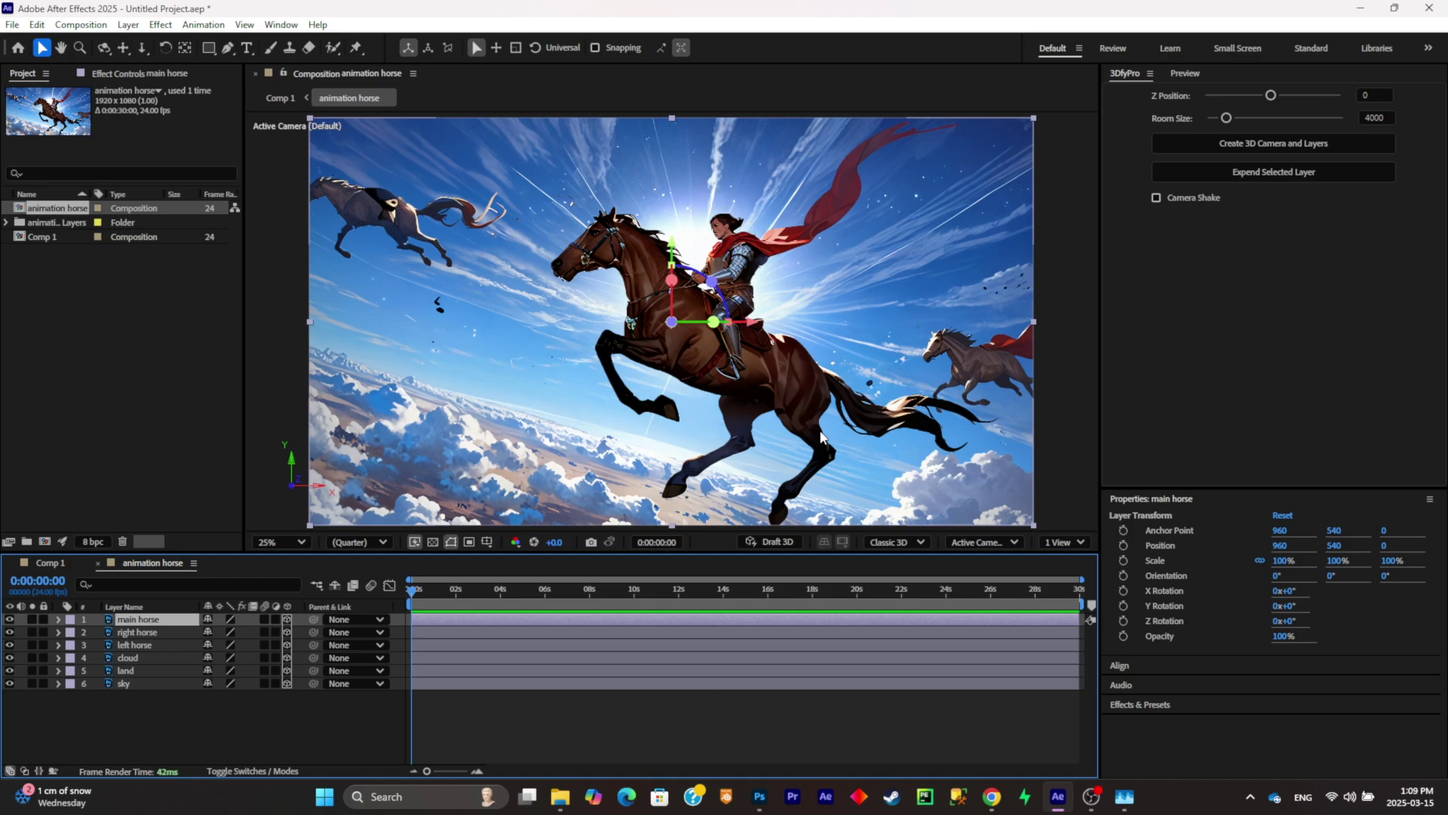
Step: Change the viewer layout to two views, then to four views
left_click(1053, 549)
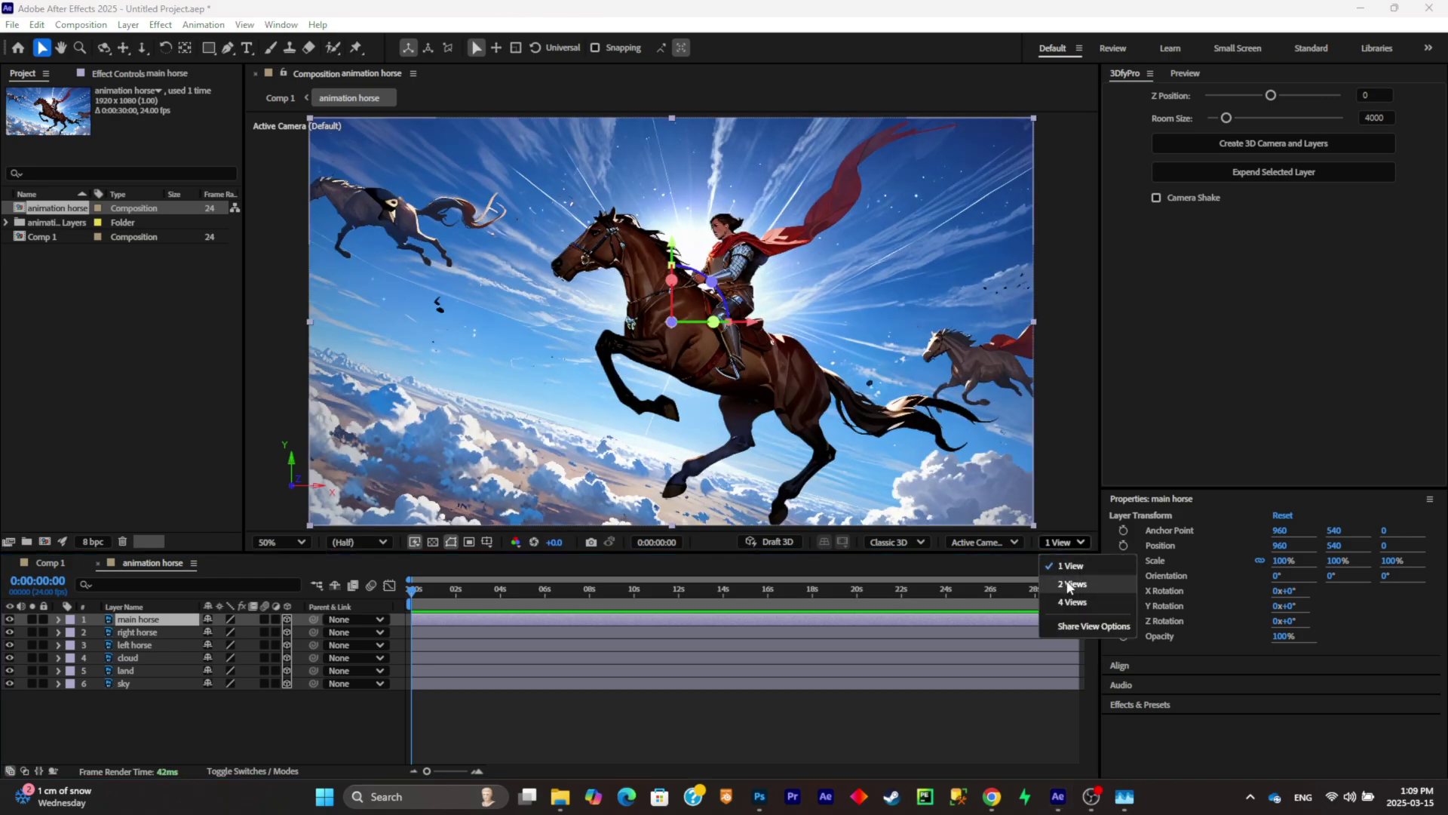
left_click(1065, 572)
scroll(819, 385, "down", 3)
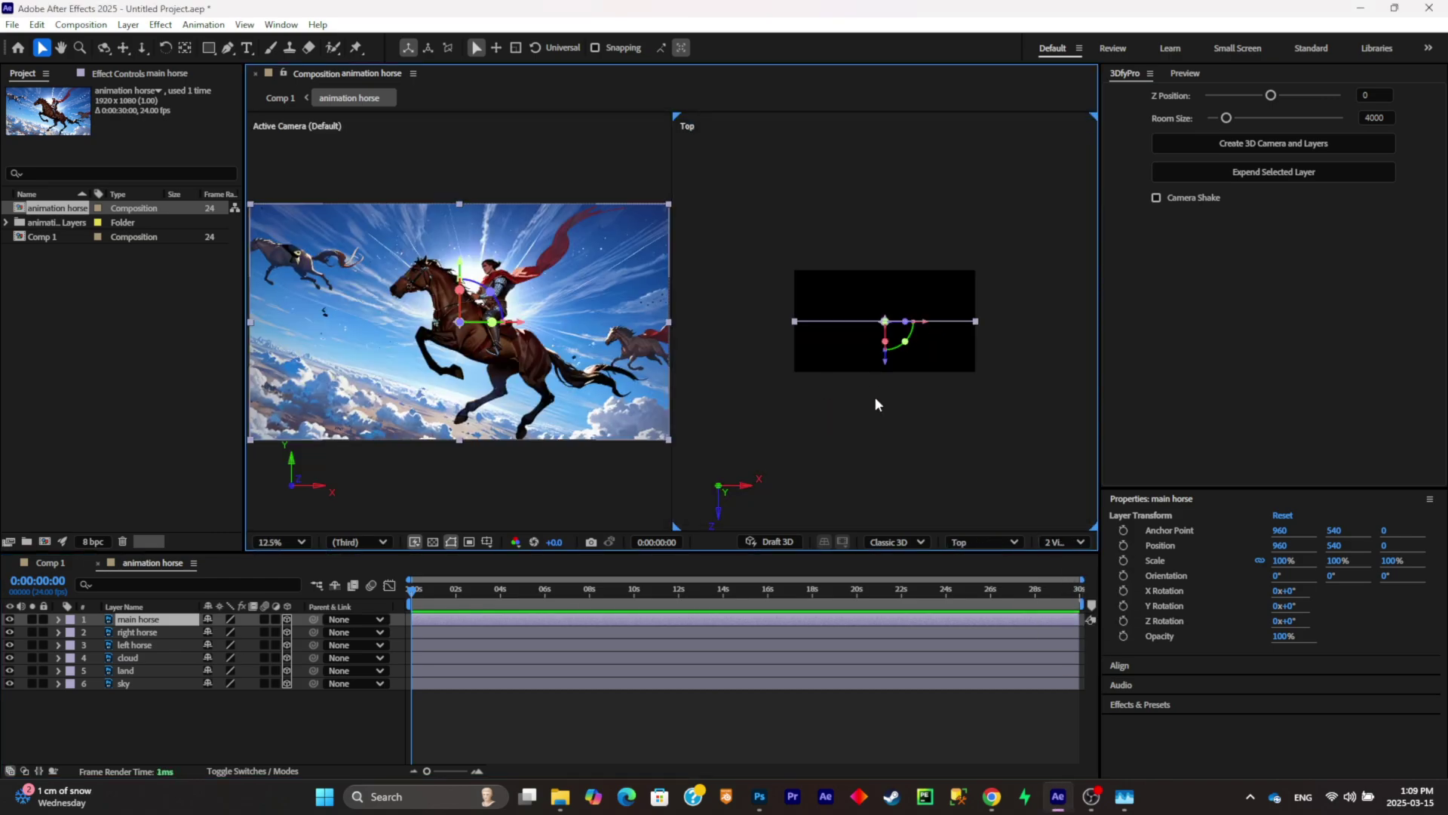
left_click(1070, 545)
left_click(1080, 598)
left_click(1064, 541)
left_click(1066, 606)
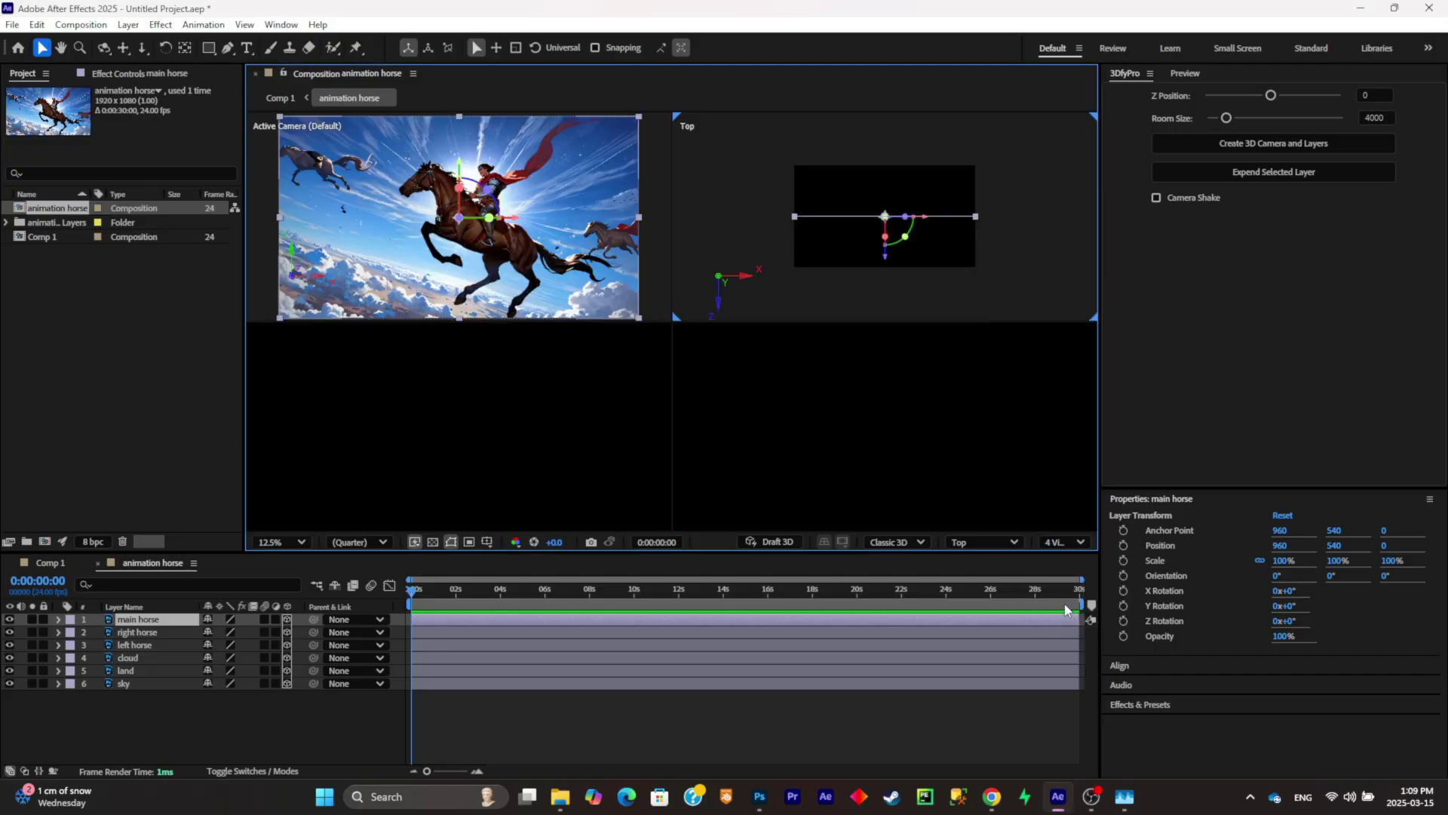
scroll(890, 266, "down", 1)
Step: Push the sky layer far back in depth and scale it up
left_click(890, 279)
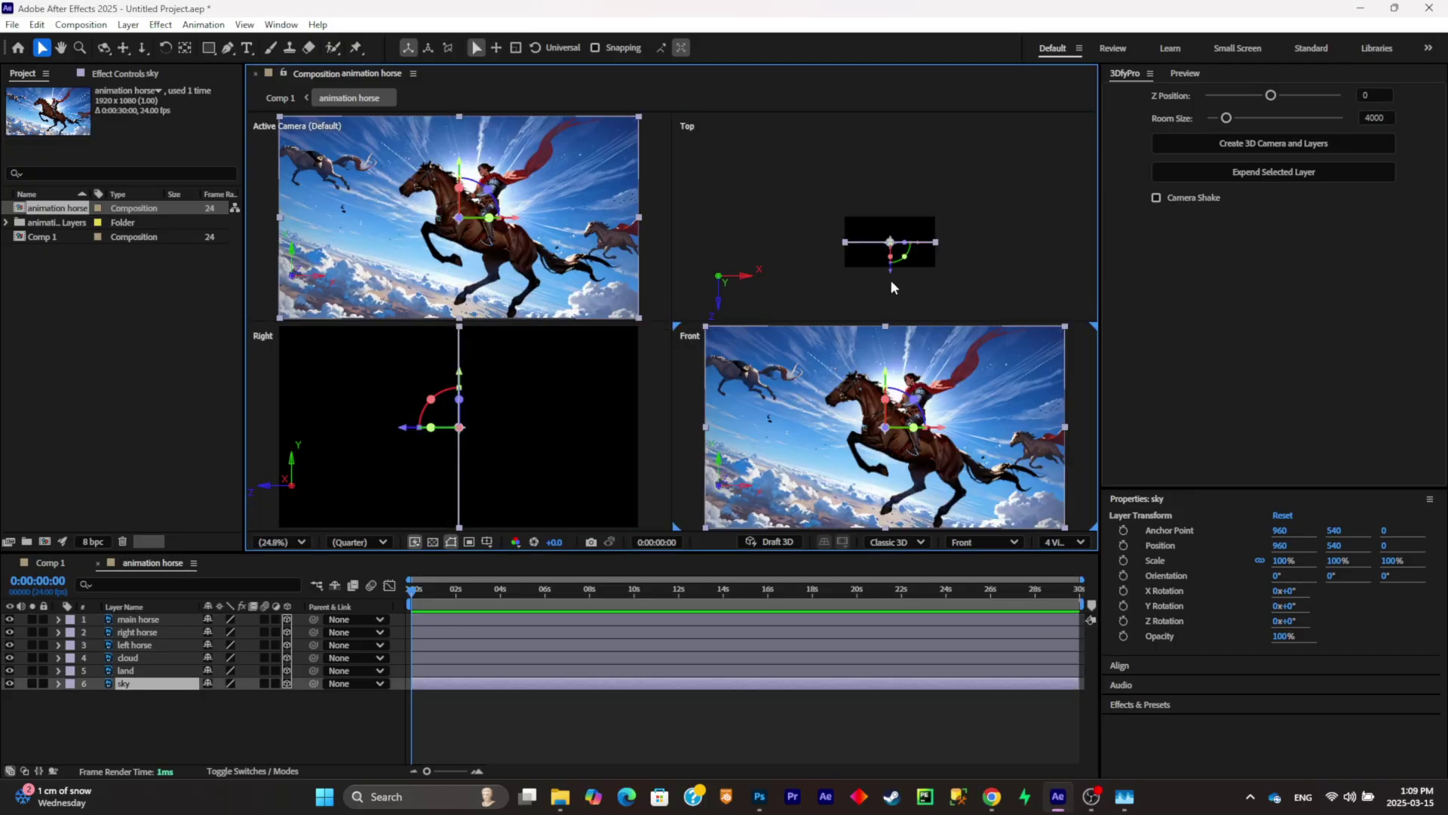
left_click_drag(890, 280, 886, 184)
left_click(167, 704)
left_click(125, 684)
scroll(884, 217, "down", 2)
key("s")
left_click_drag(227, 696, 384, 696)
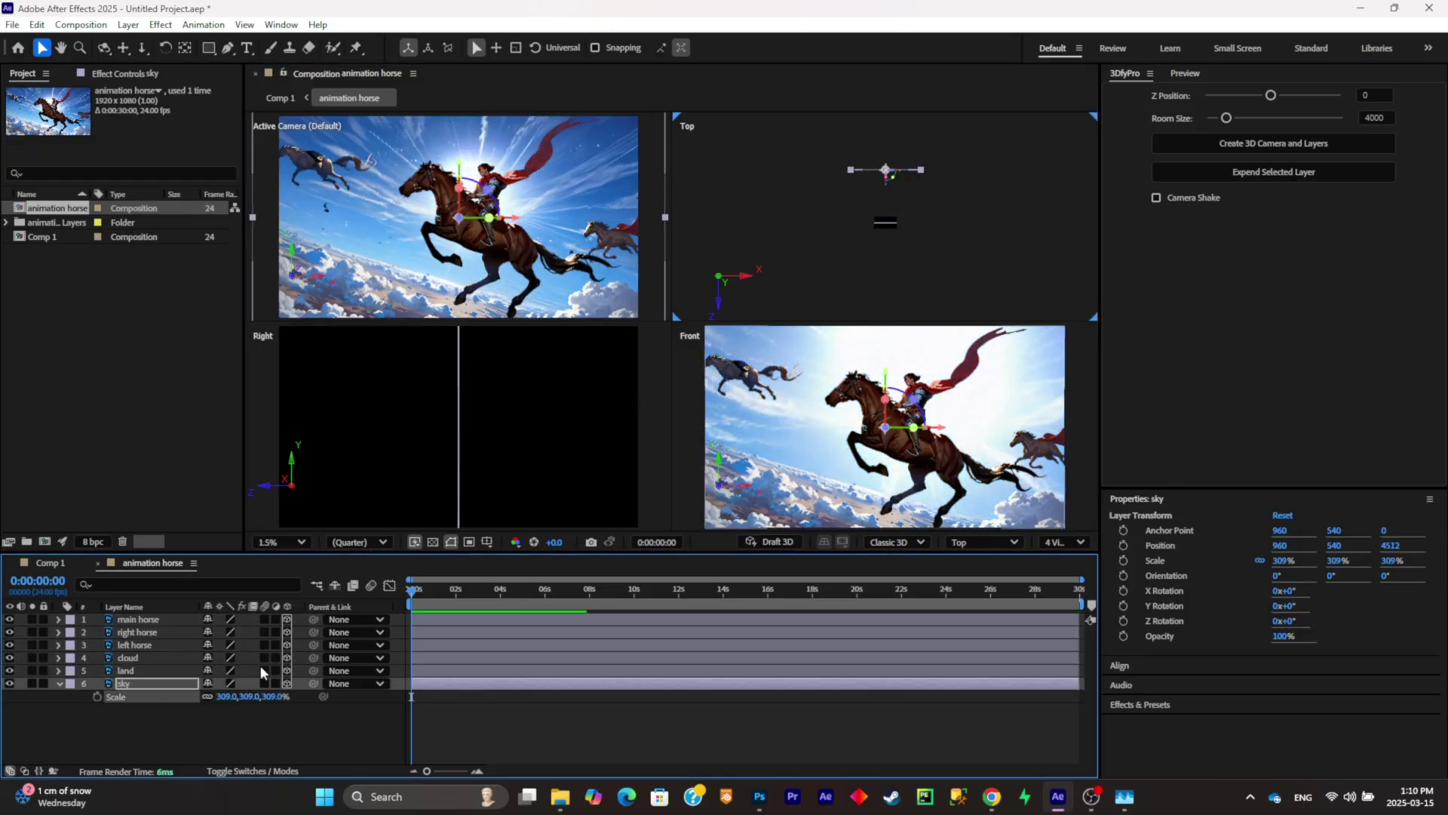
Step: Push the land and cloud layers back in depth and enlarge them to fill the frame
left_click(125, 670)
left_click_drag(885, 236, 885, 192)
key("s")
left_click_drag(240, 684, 355, 684)
left_click(128, 657)
key("s")
left_click_drag(886, 248, 886, 224)
Step: Push the left and right horses back and enlarge them, then return to a single active camera view
left_click(135, 645)
key("s")
left_click_drag(240, 658, 275, 658)
left_click(138, 632)
left_click_drag(887, 248, 886, 227)
key("s")
left_click_drag(243, 644, 273, 645)
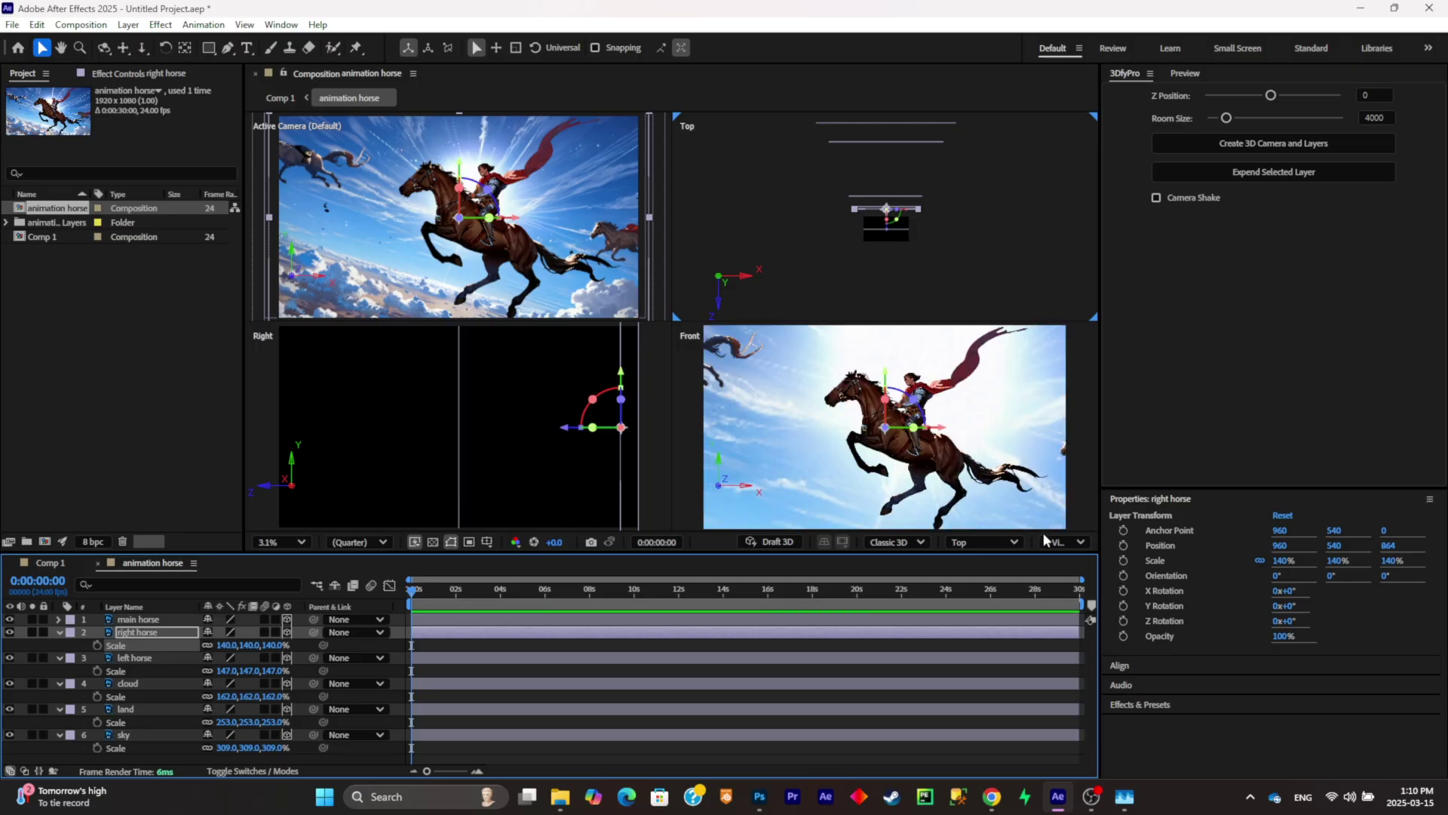
left_click(1055, 542)
left_click(1066, 567)
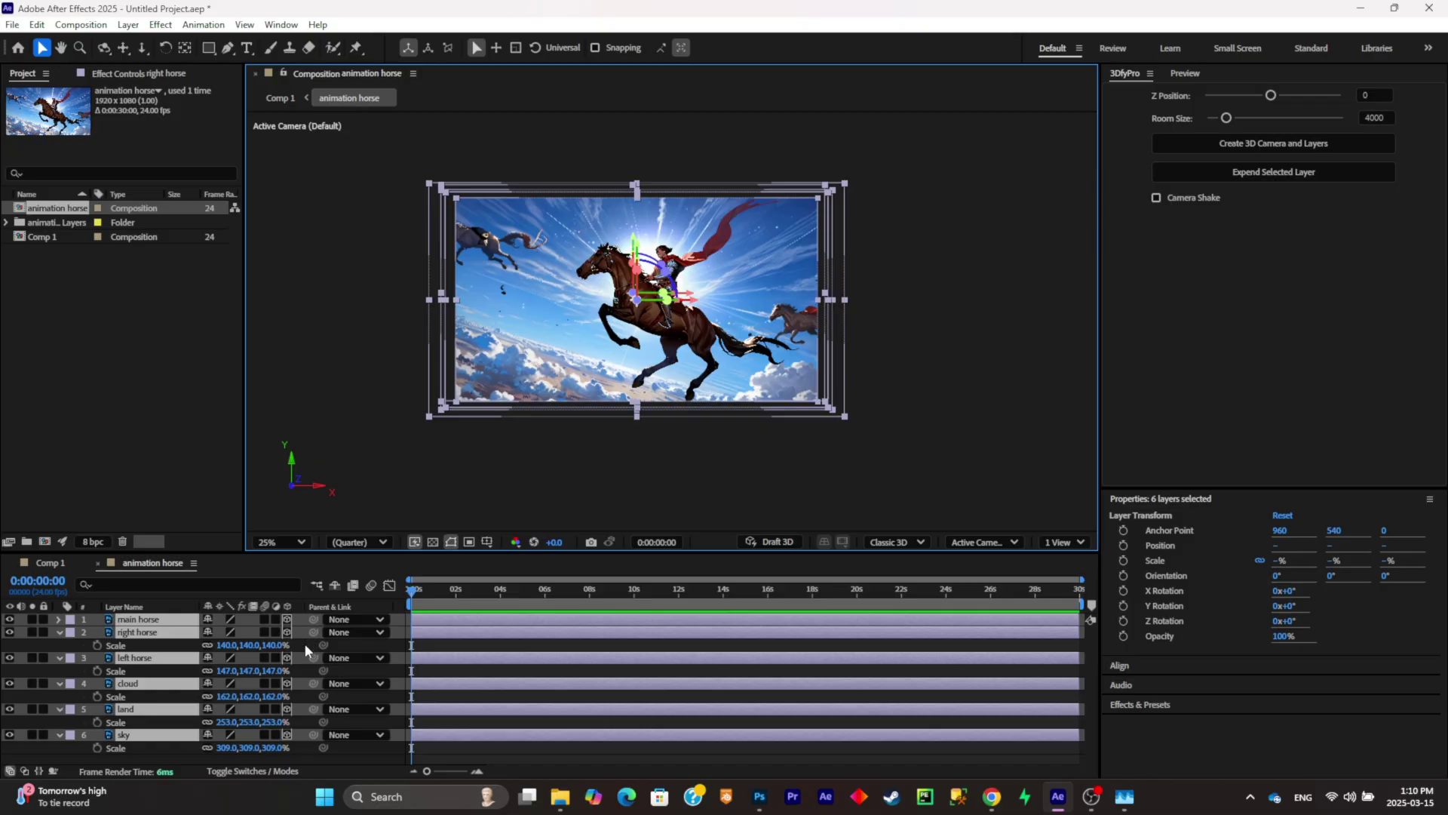
Step: Collapse the layer properties and add Camera 1, a two-node camera with the 50mm preset
key("ctrl+a")
key("s")
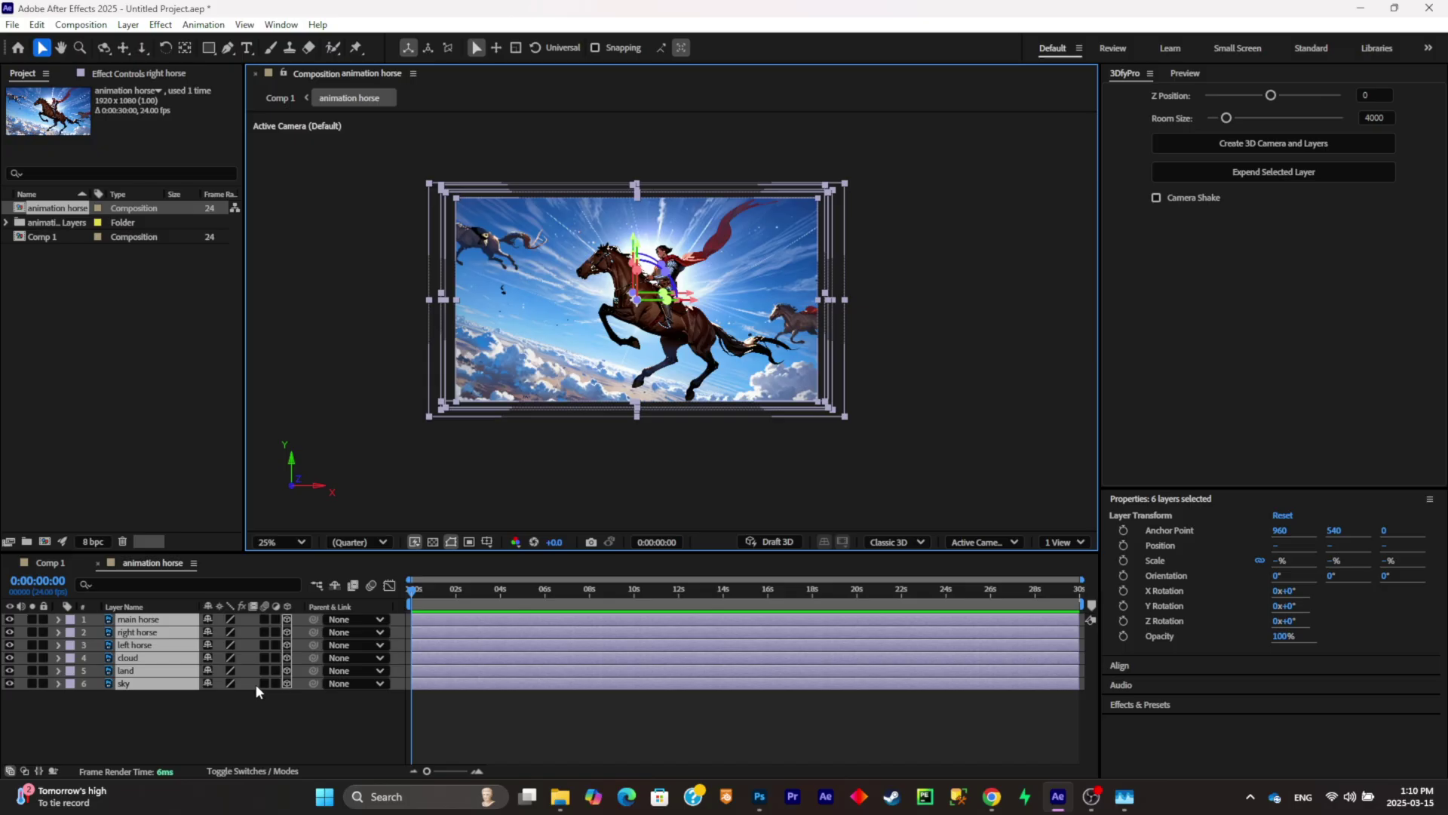
right_click(248, 705)
mouse_move(310, 518)
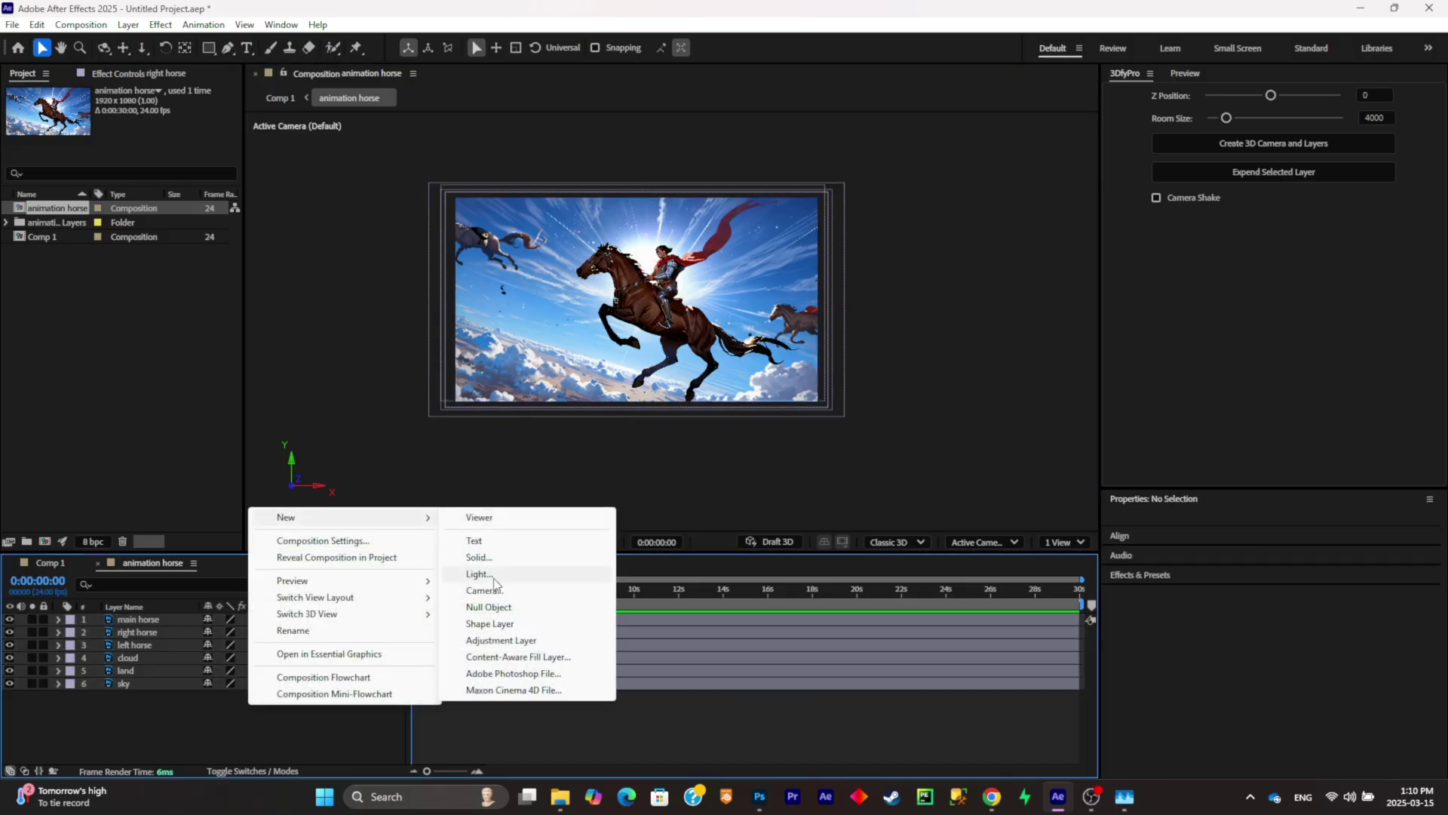
left_click(484, 590)
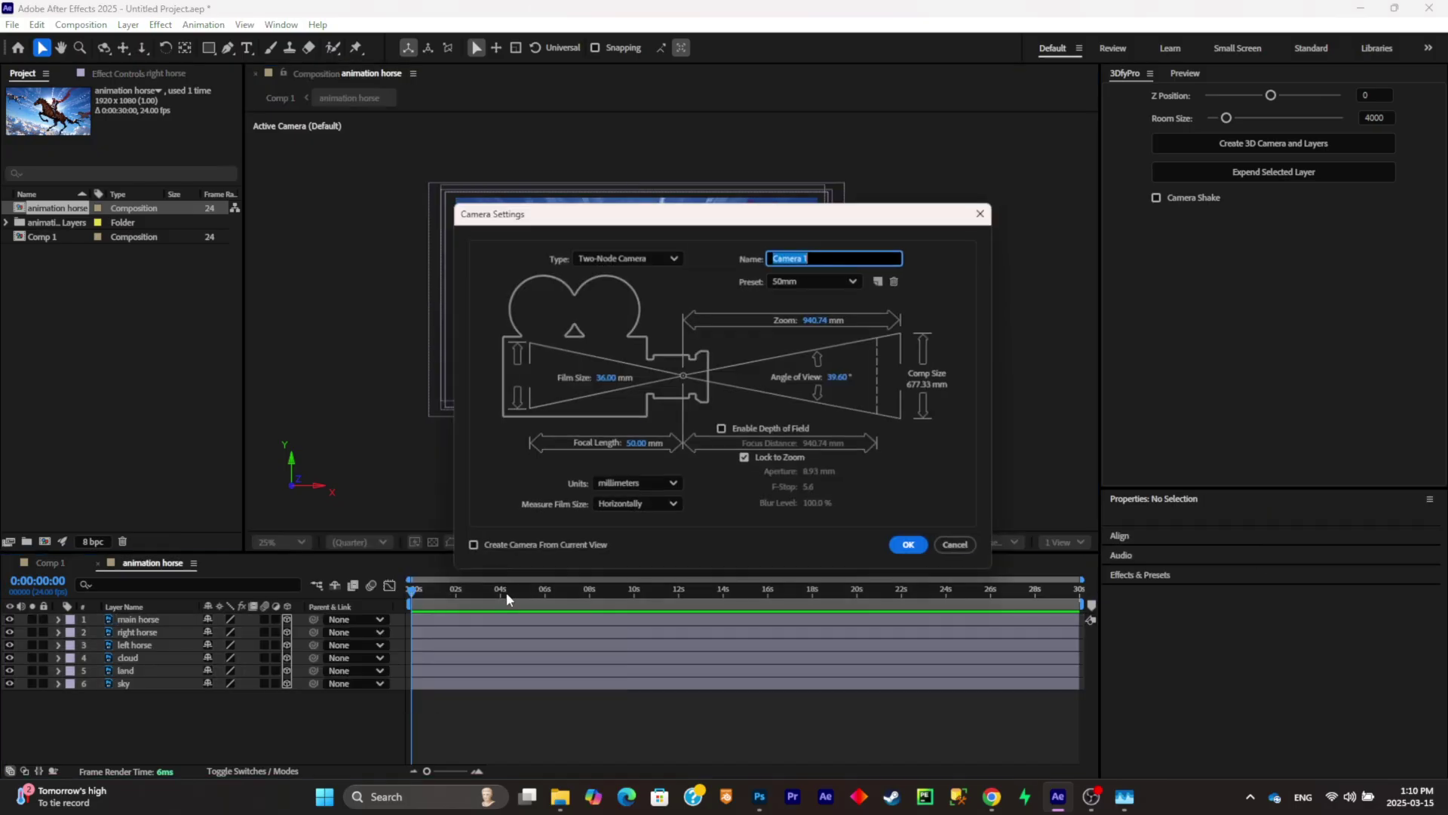
left_click(912, 549)
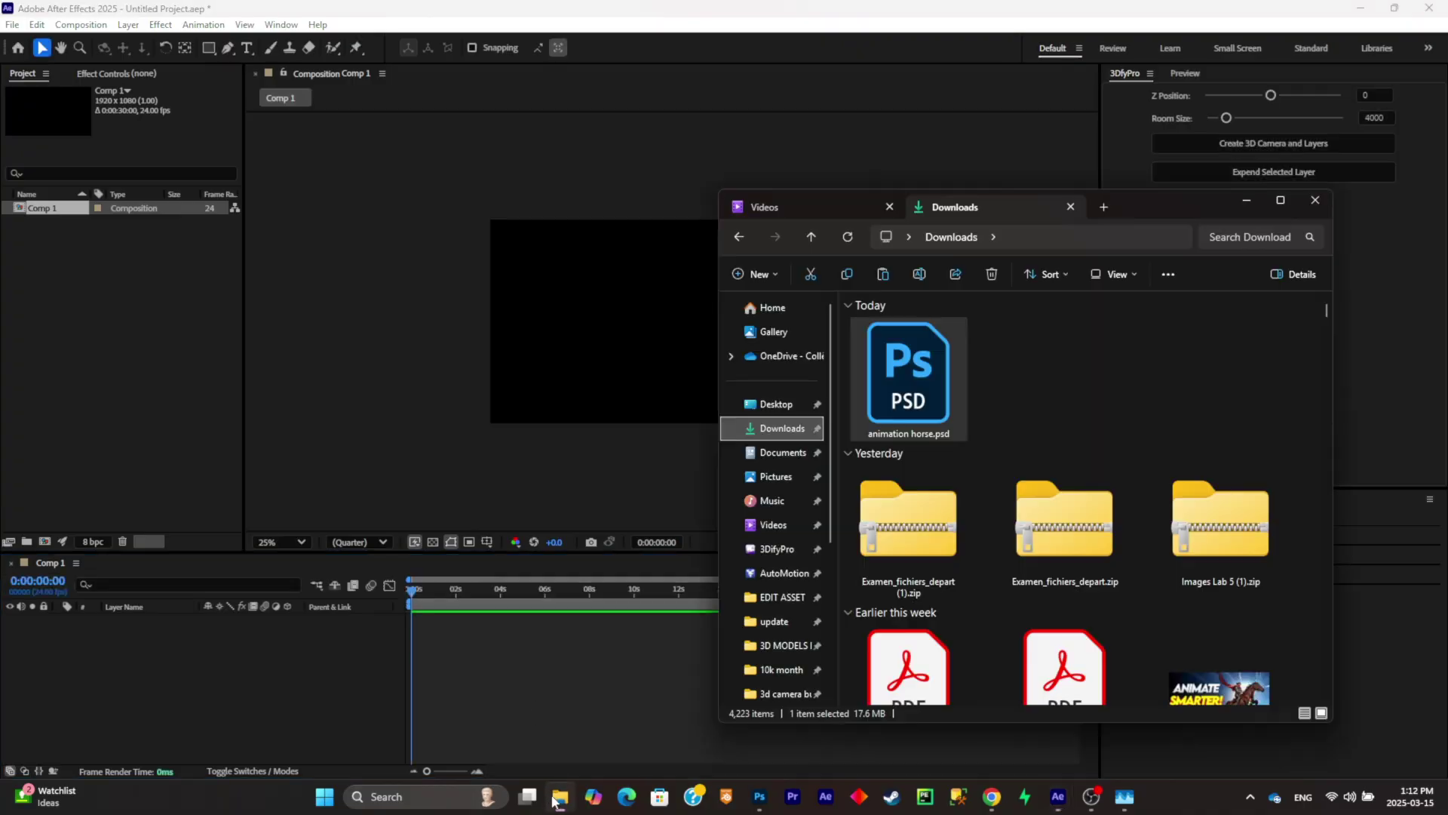
Step: Import animation horse.psd as a layered composition and open the animation horse composition
left_click_drag(595, 411, 596, 413)
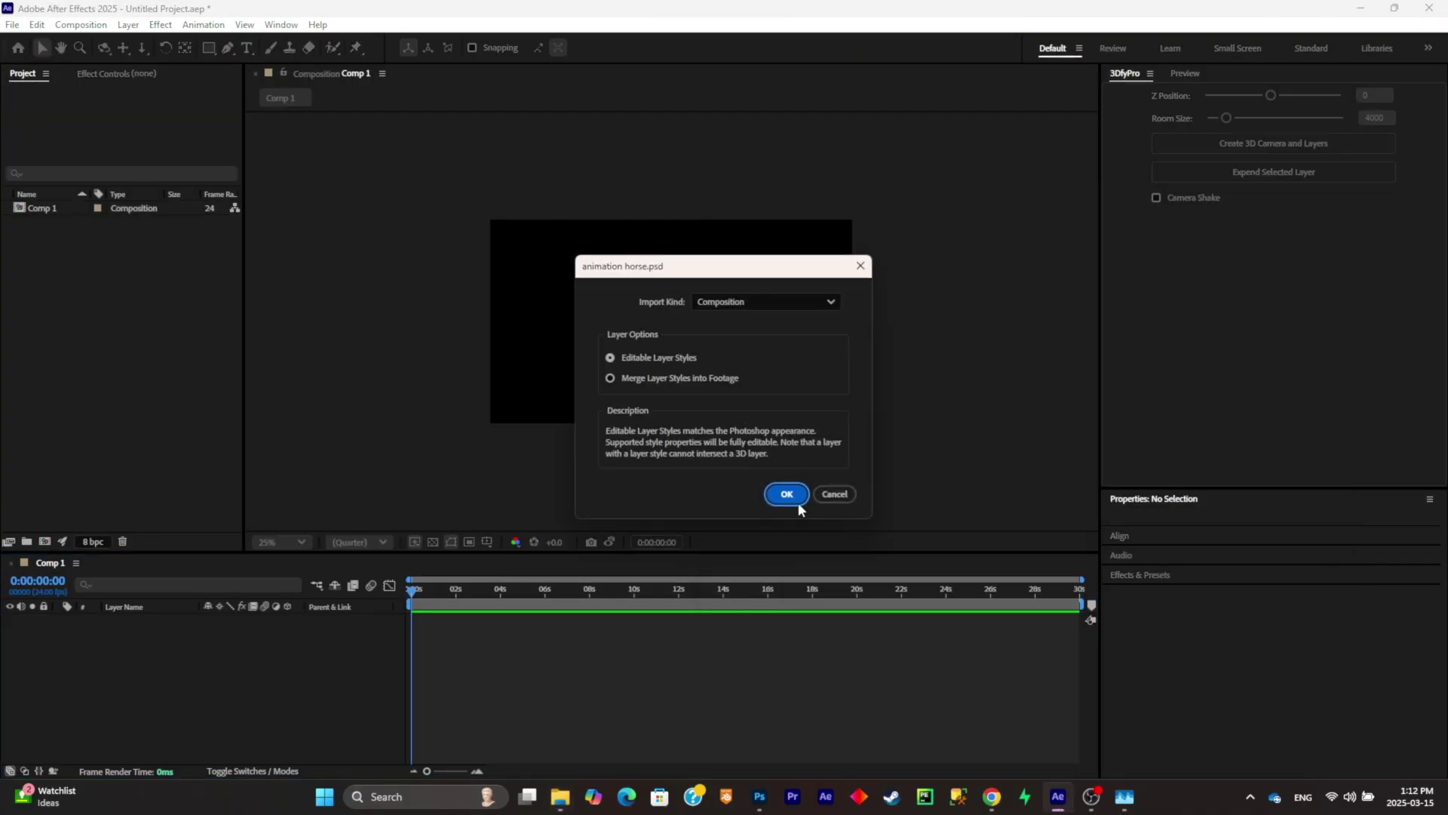
left_click(785, 489)
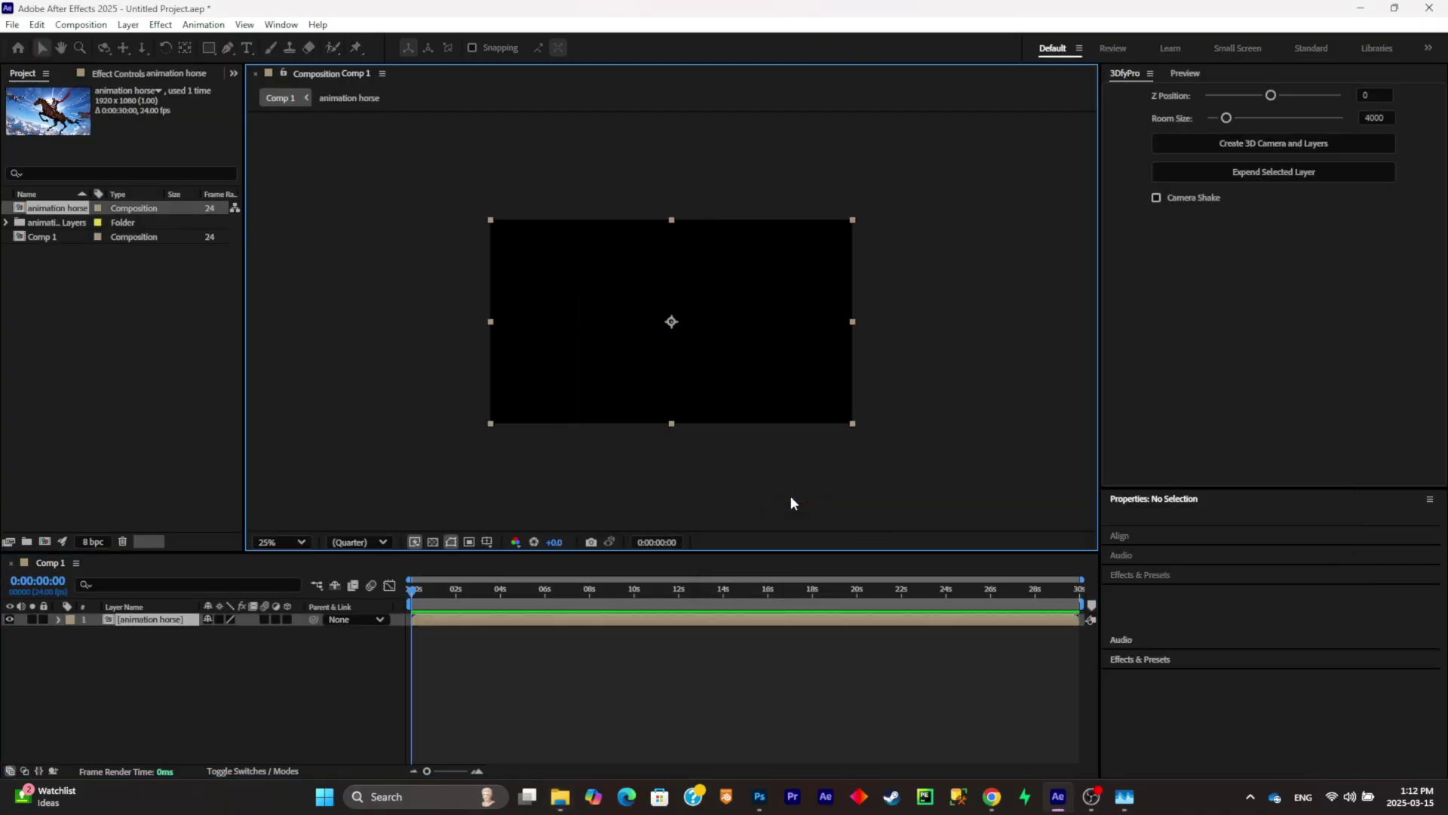
double_click(179, 621)
Step: Generate the 3DfyPro 3D Camera and Camera Controller, redoing it once, then select the Camera Controller layer
left_click(1253, 145)
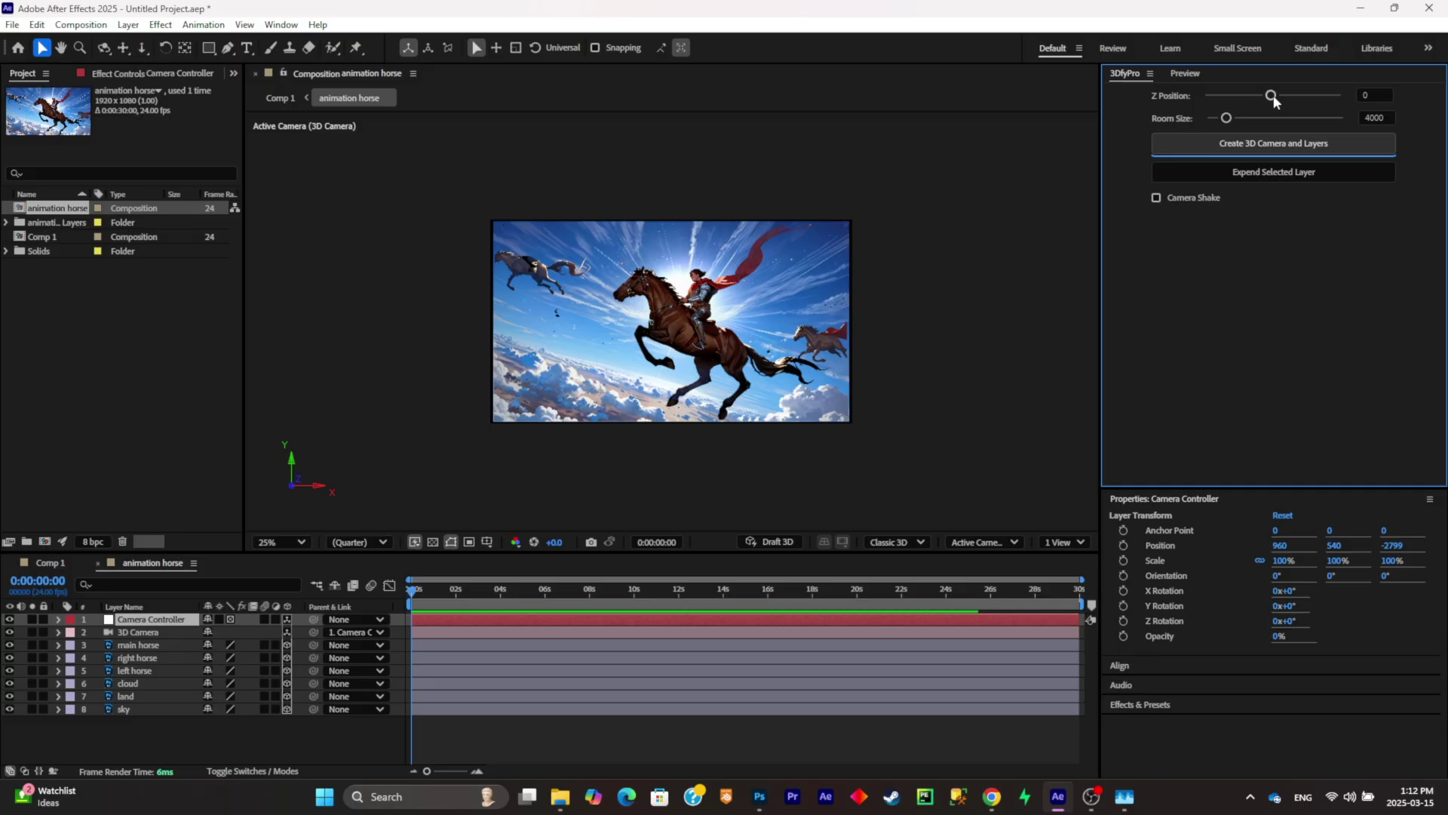
left_click_drag(1138, 90, 1143, 99)
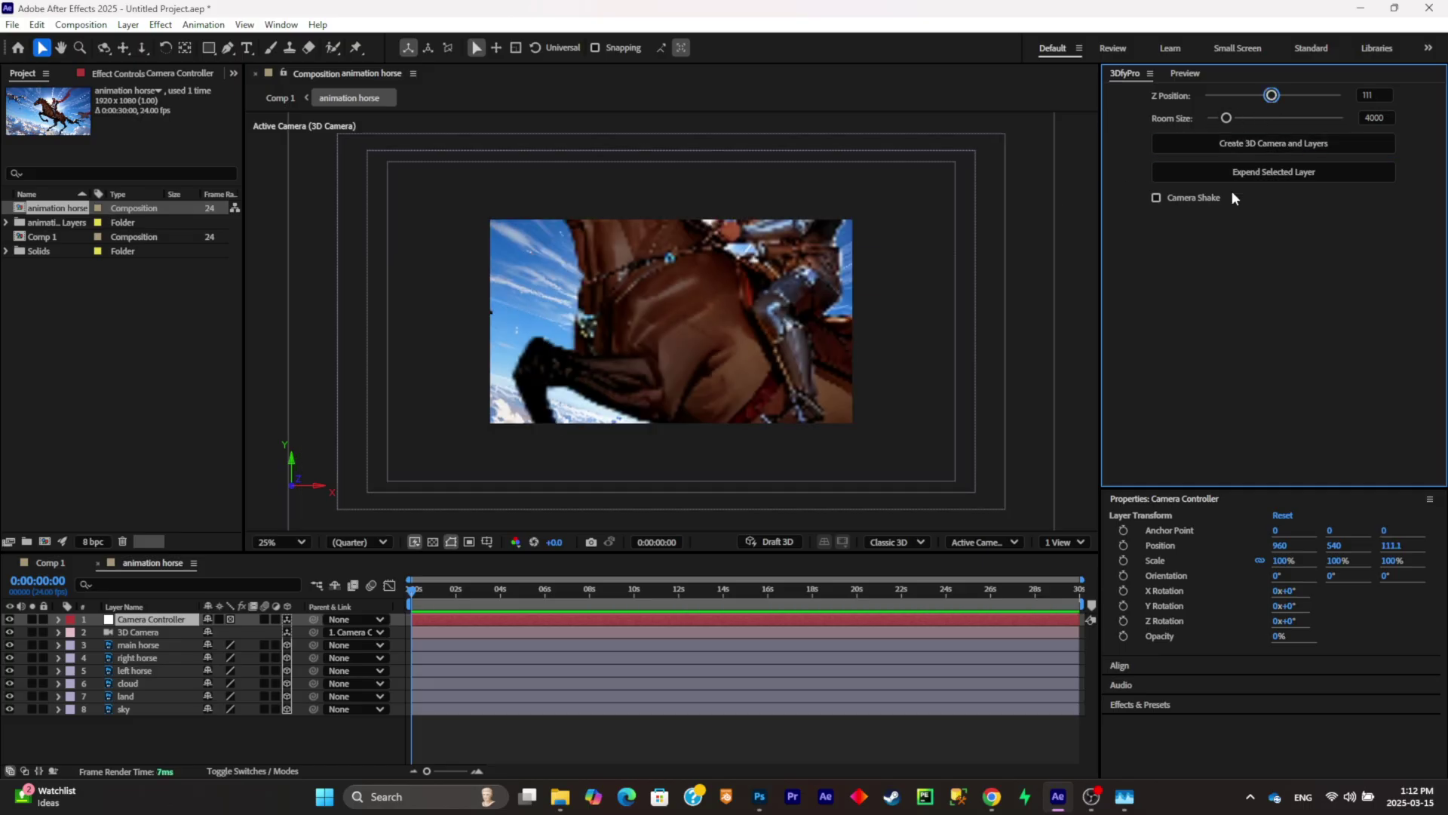
key("ctrl+z")
key("ctrl+z")
key("ctrl+z")
key("ctrl+z")
key("ctrl+z")
key("ctrl+z")
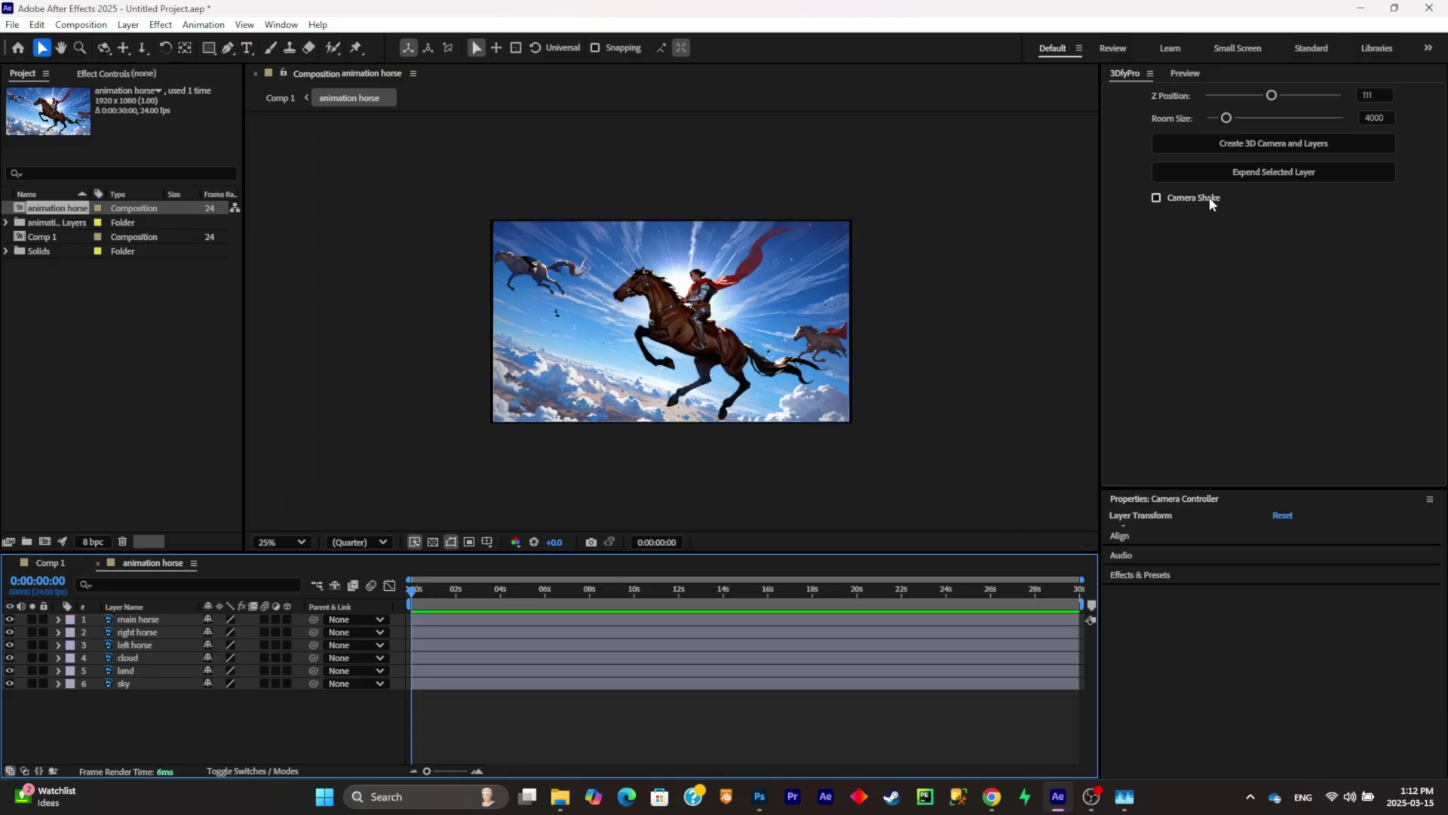
left_click(1274, 144)
left_click(124, 635)
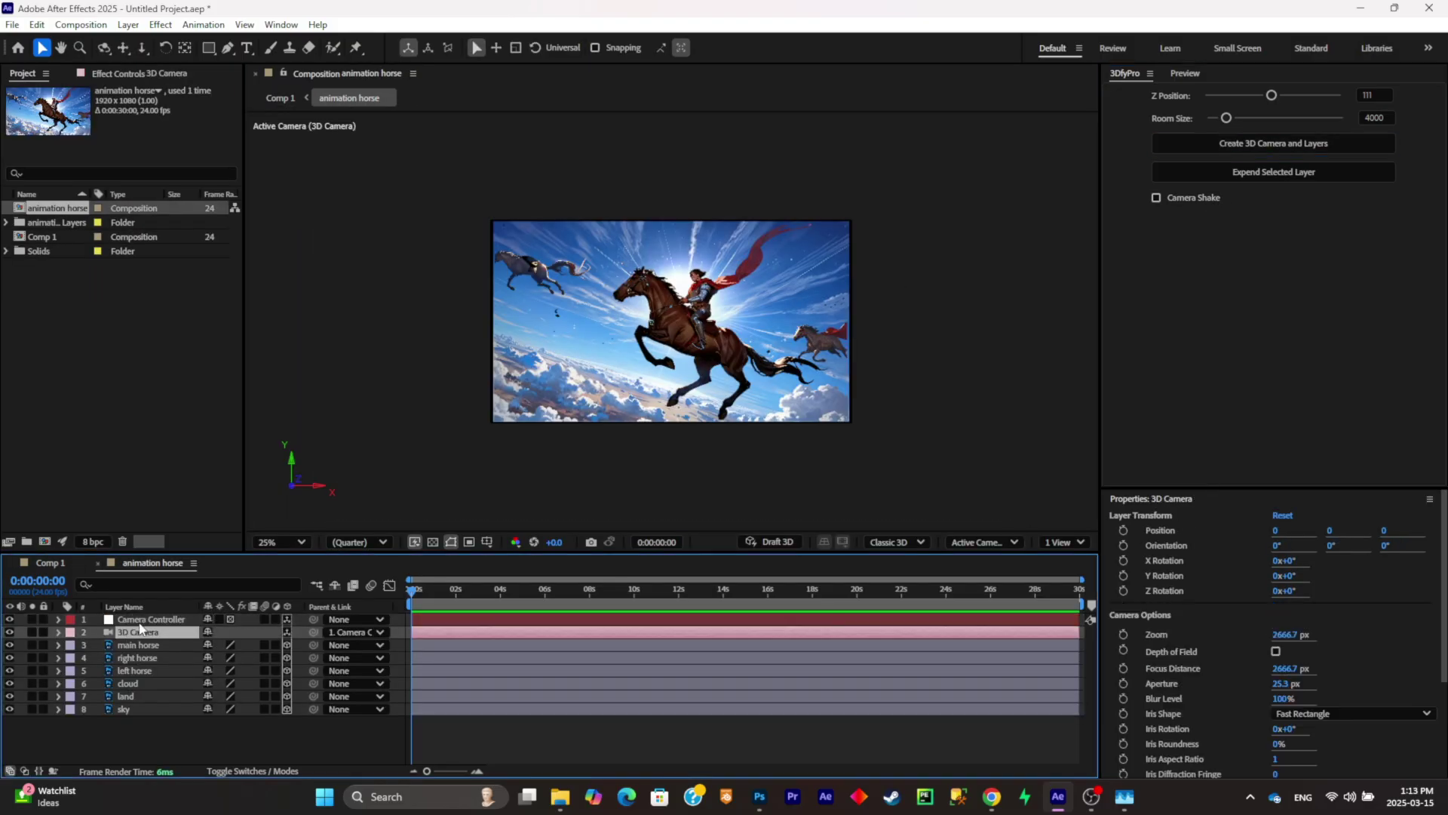
left_click(142, 620)
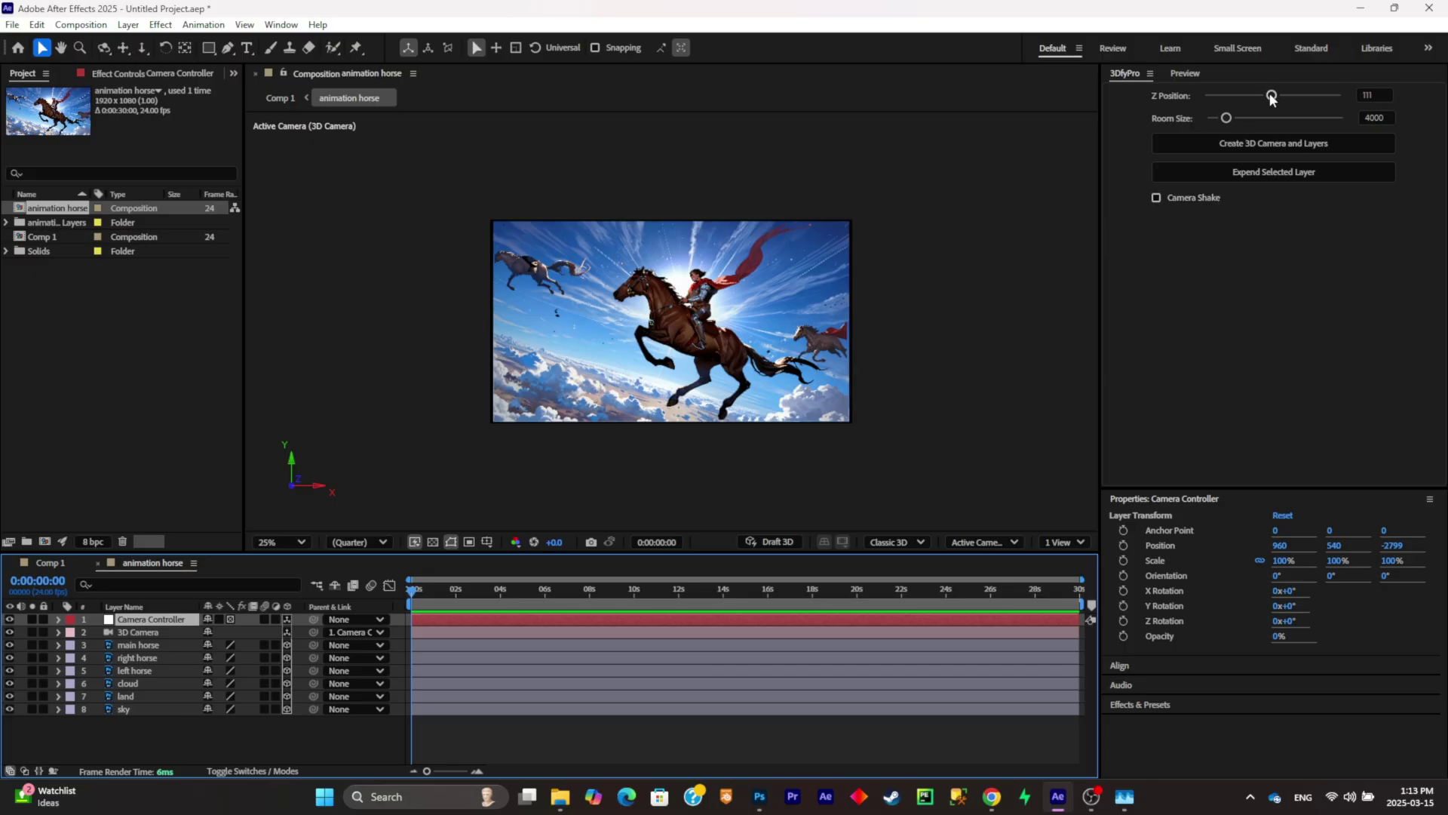
Step: Switch the viewer to a side-by-side camera and Top view layout
left_click(1063, 541)
left_click(1056, 592)
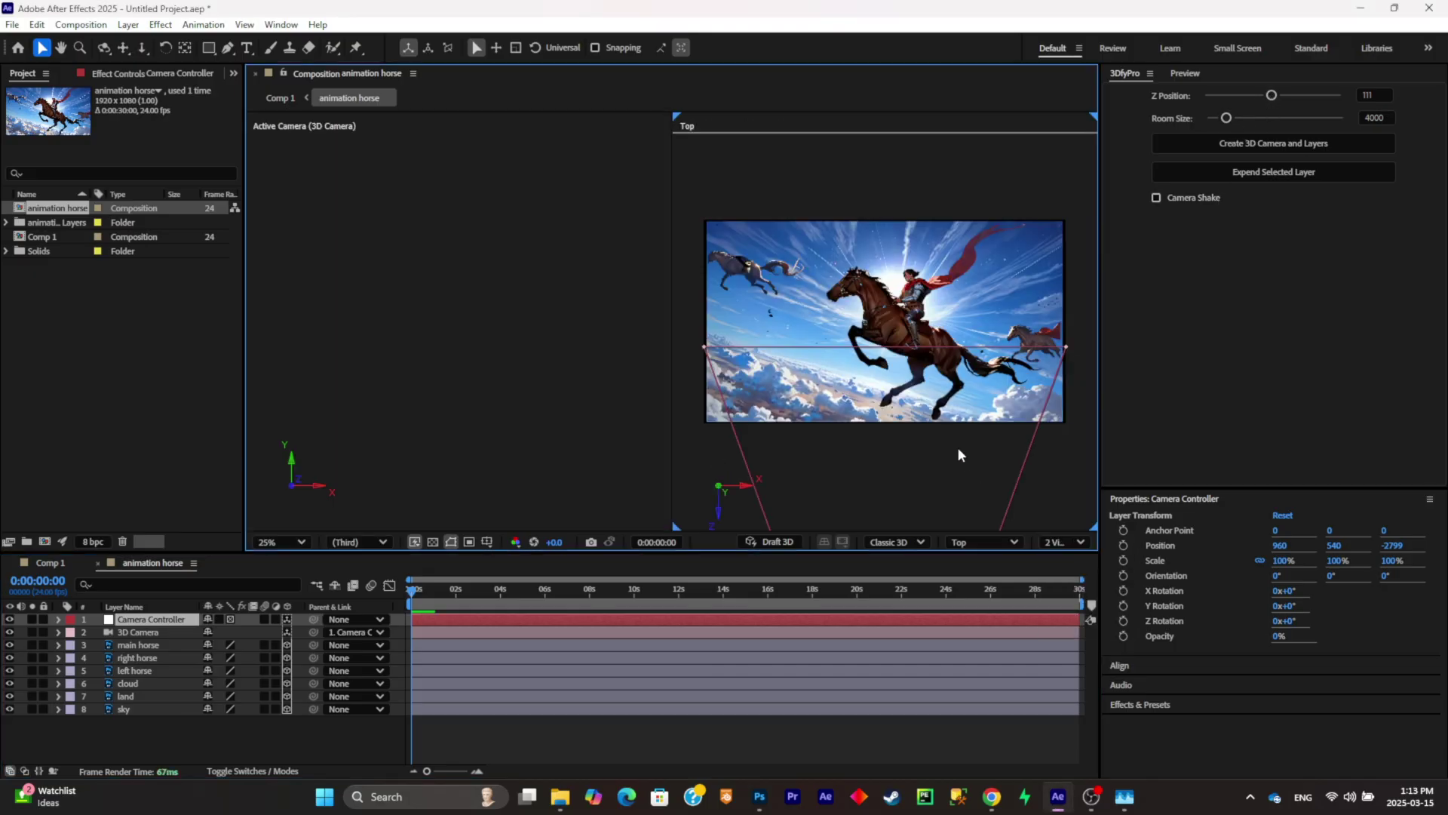
scroll(904, 374, "up", 6)
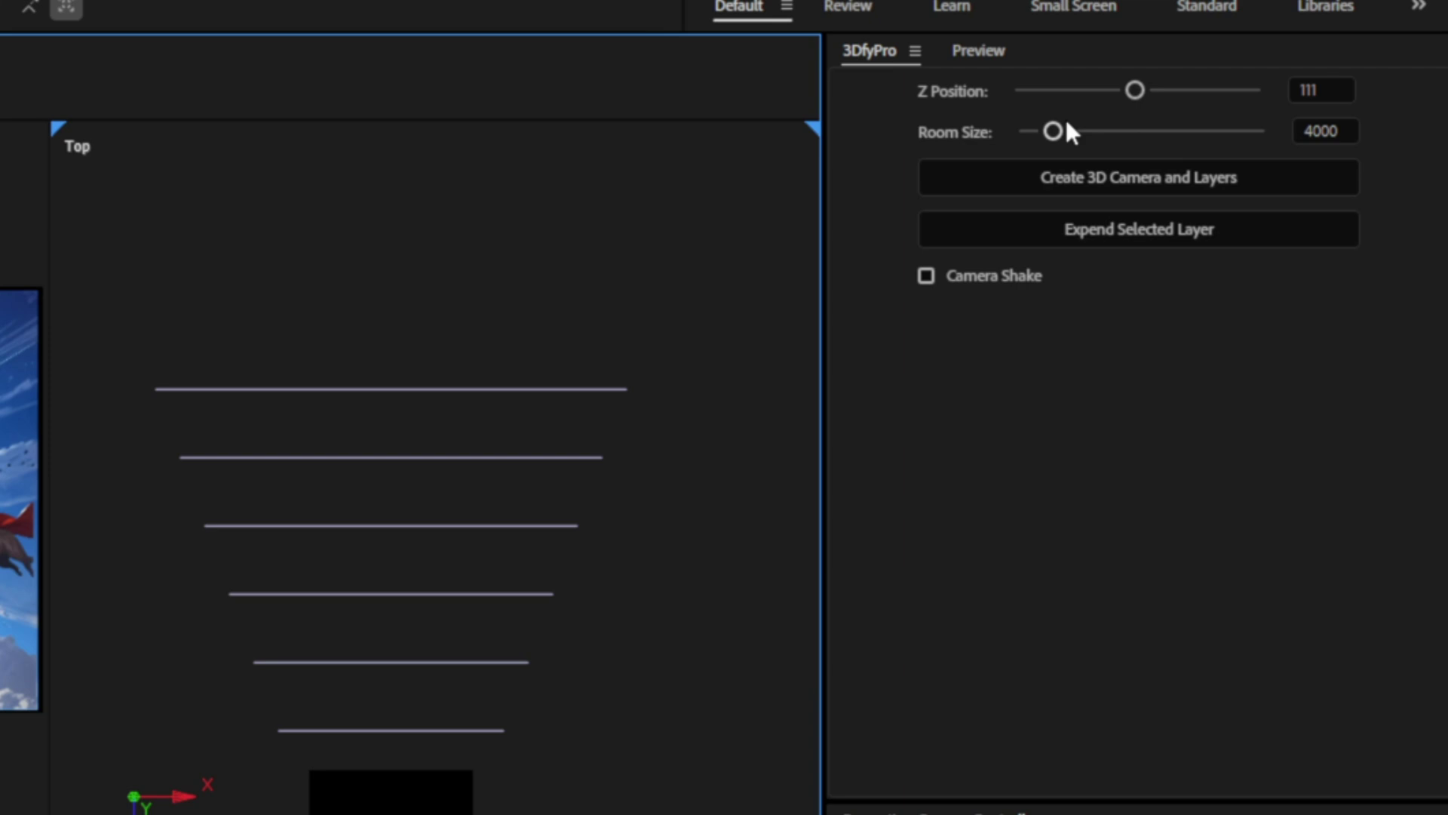
Step: Widen the 3DfyPro Room Size to 15250 and move the scene Z Position to -1778
left_click_drag(1231, 119, 1240, 117)
left_click_drag(1080, 129, 1202, 137)
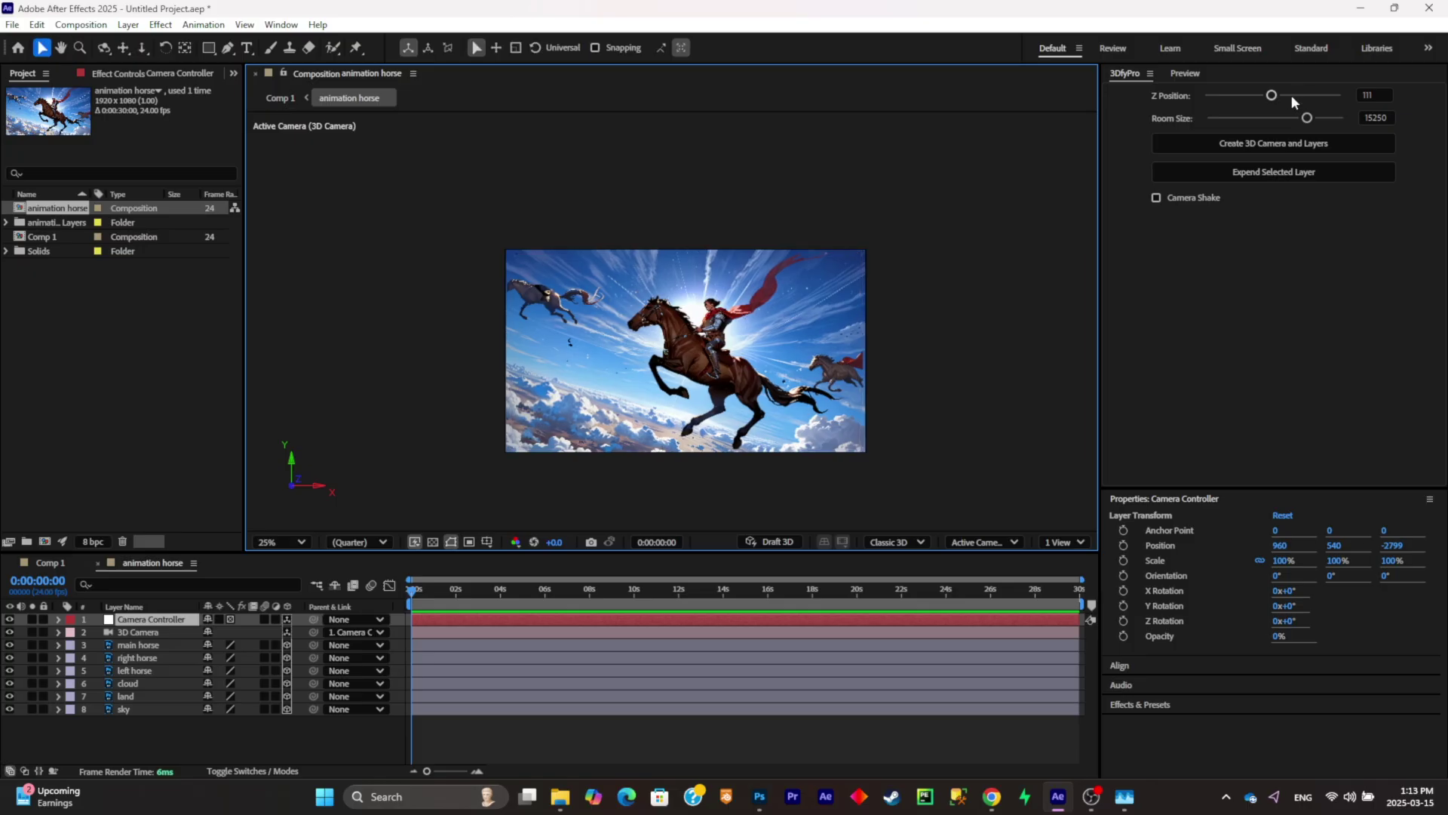
left_click_drag(1279, 95, 1274, 95)
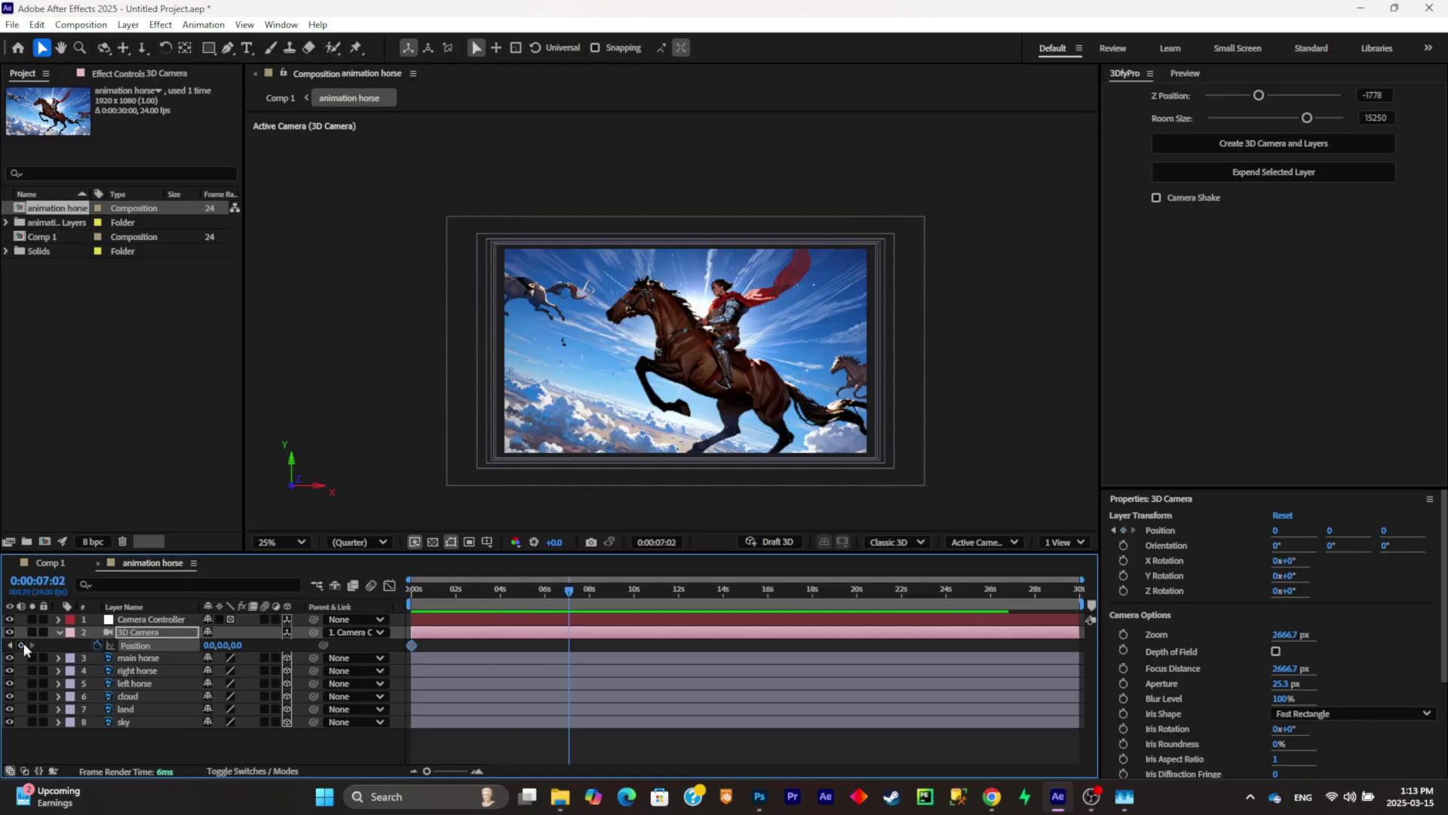
Step: Keyframe the 3D Camera Position from 0s to about 6s, ending at 20, -350, 15471, and preview the push
left_click_drag(237, 645, 727, 482)
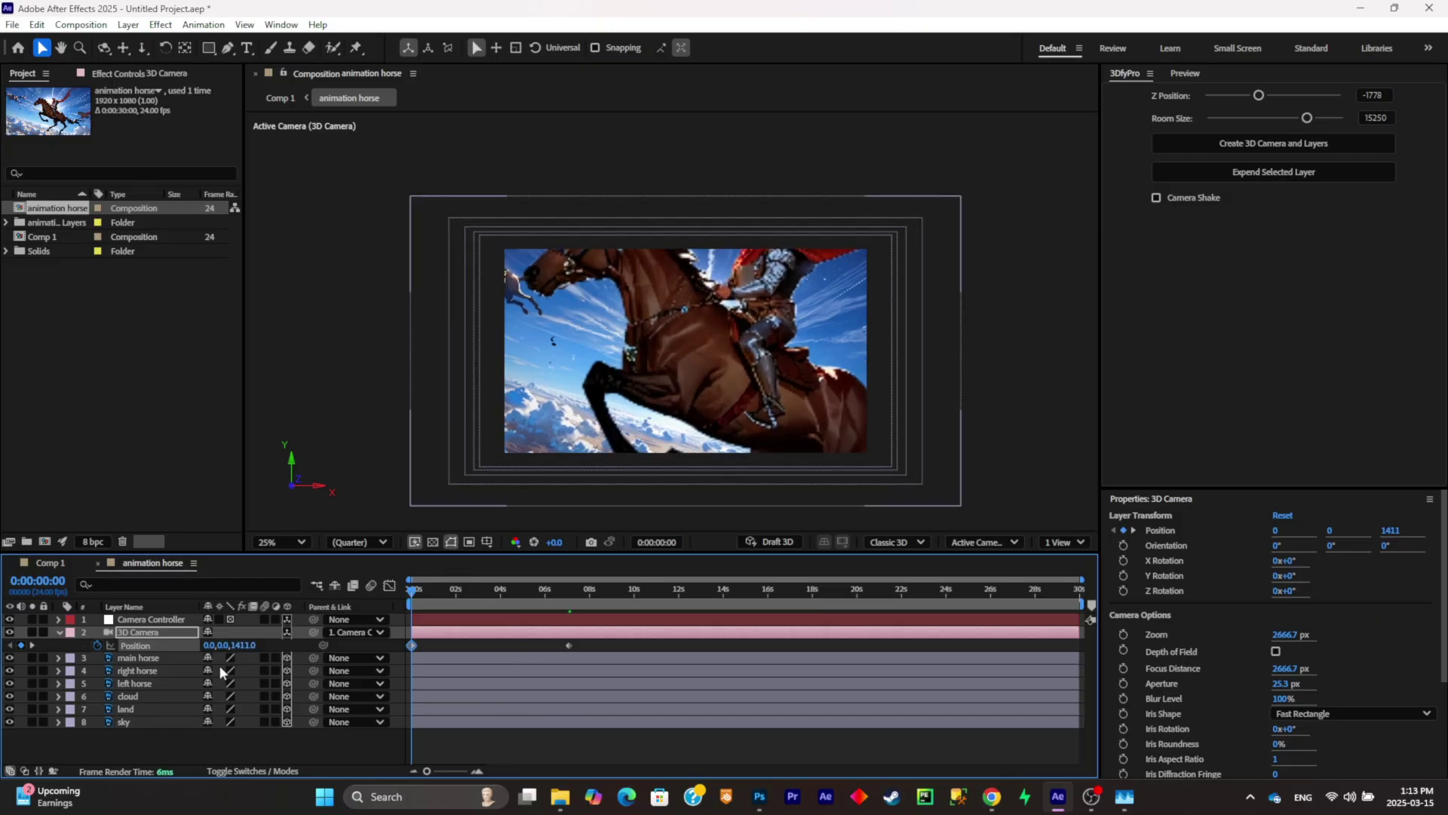
left_click_drag(226, 647, 298, 567)
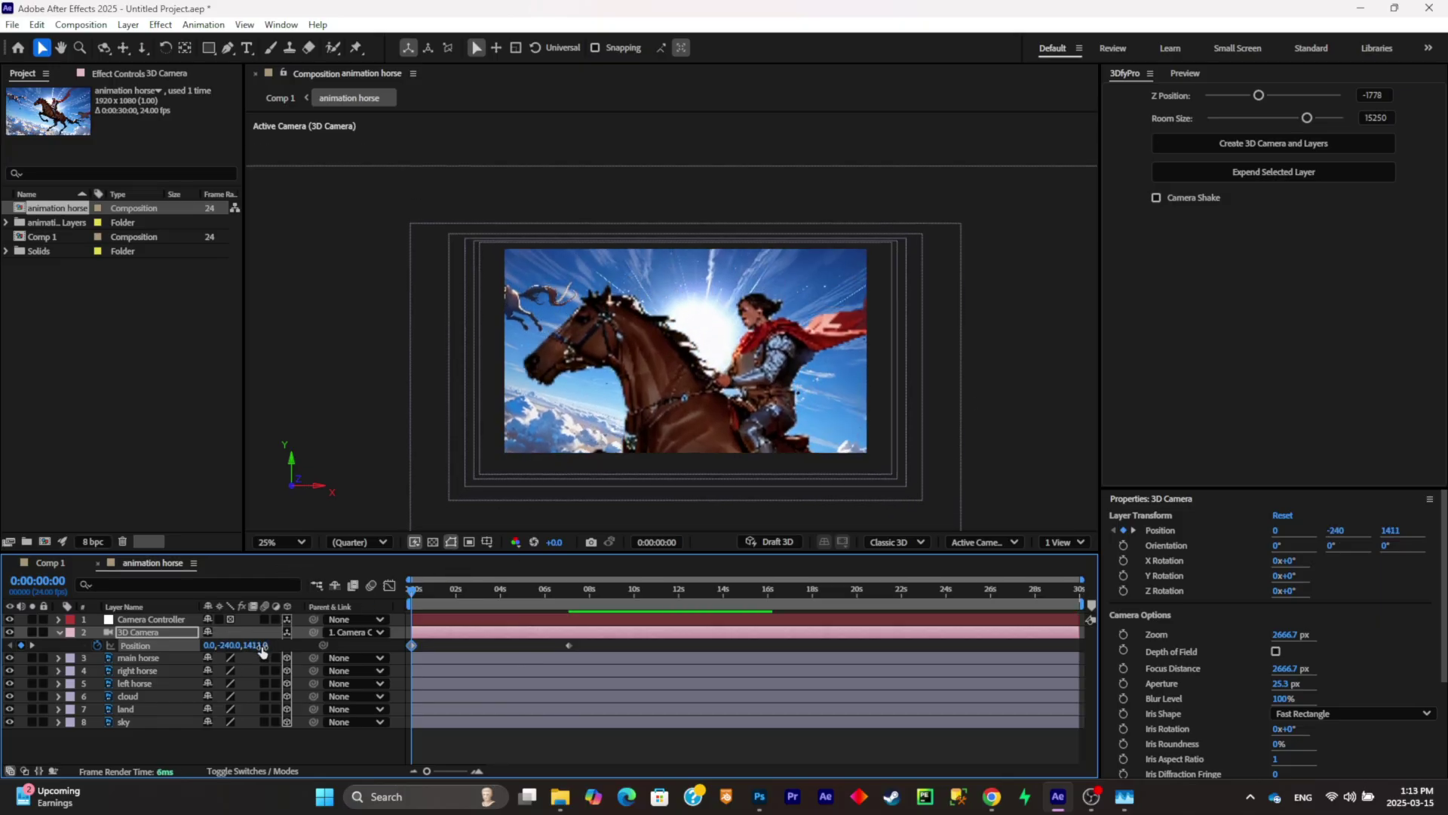
left_click_drag(262, 652, 395, 617)
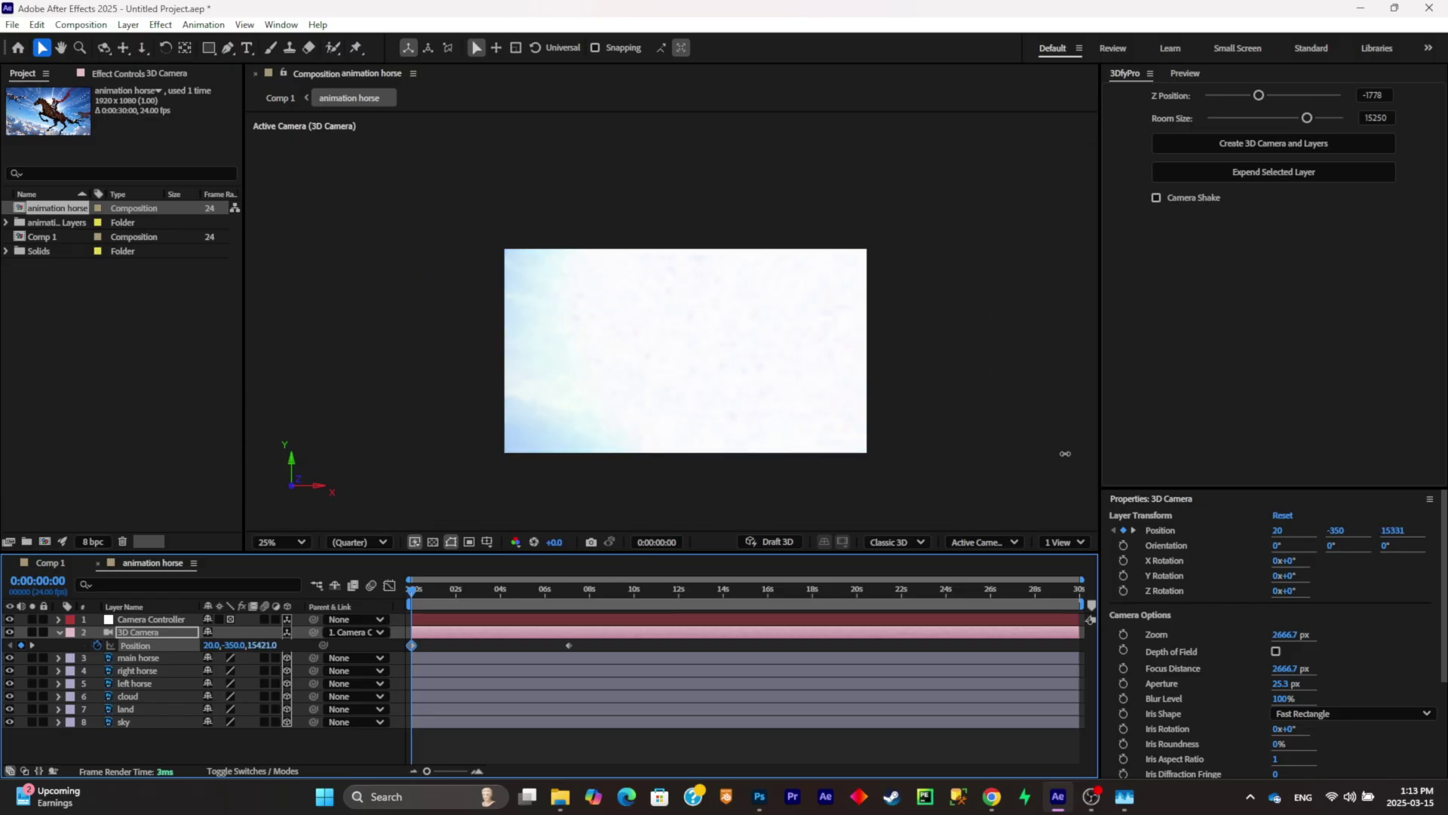
key("space")
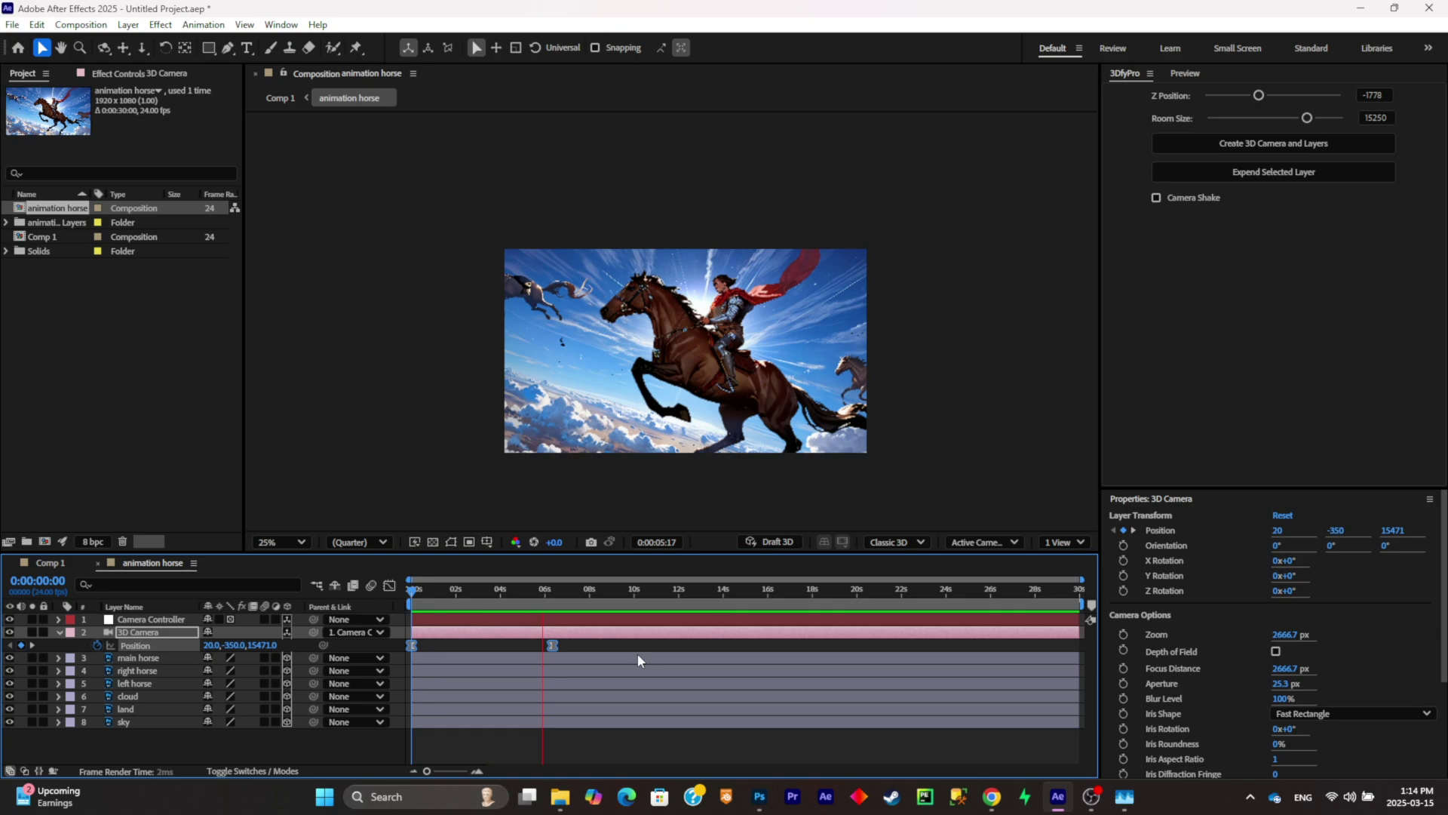
Step: Enable Camera Shake in 3DfyPro and preview the shaking camera from about 4 seconds
key("space")
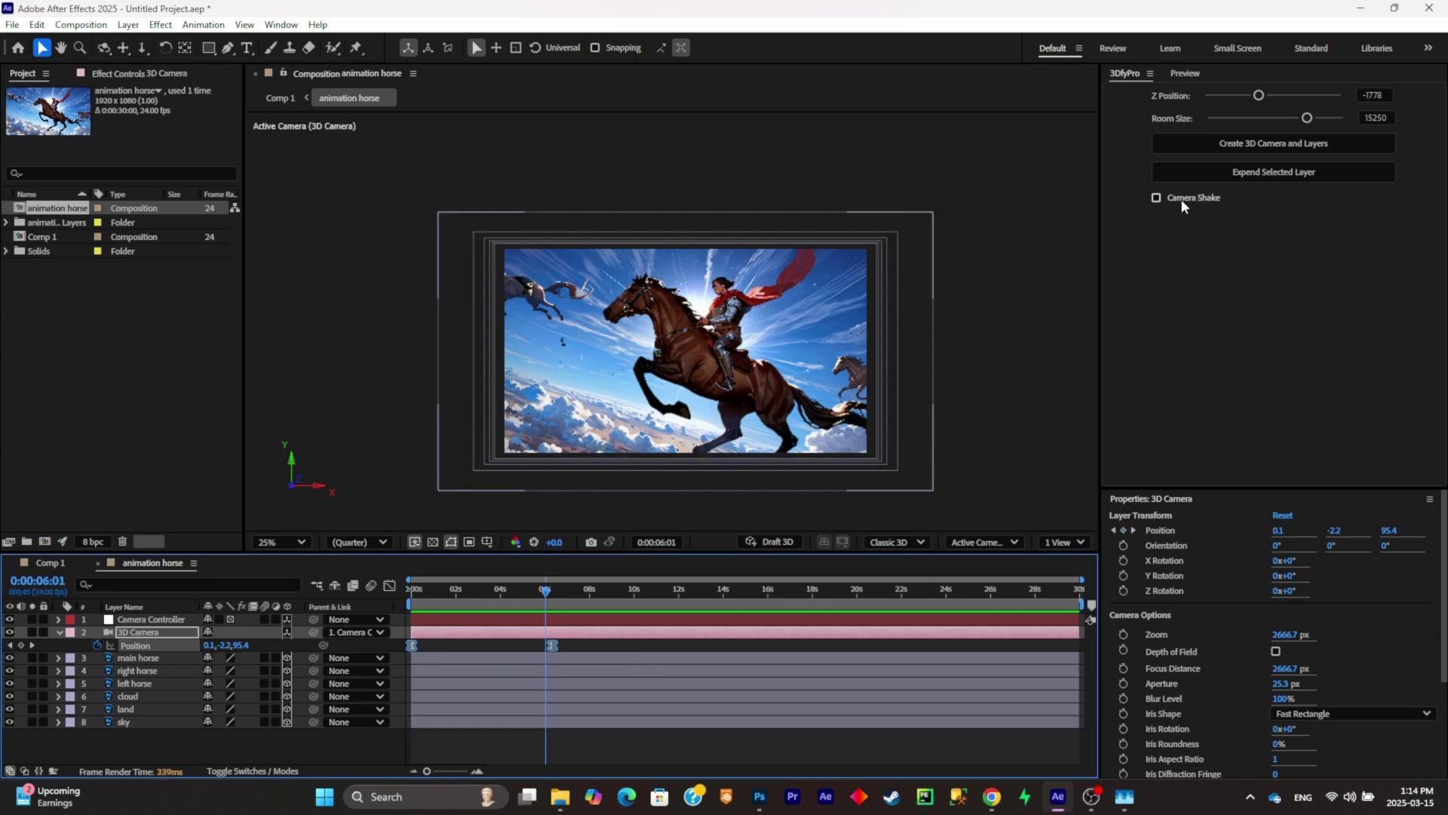
left_click(1156, 197)
left_click(510, 593)
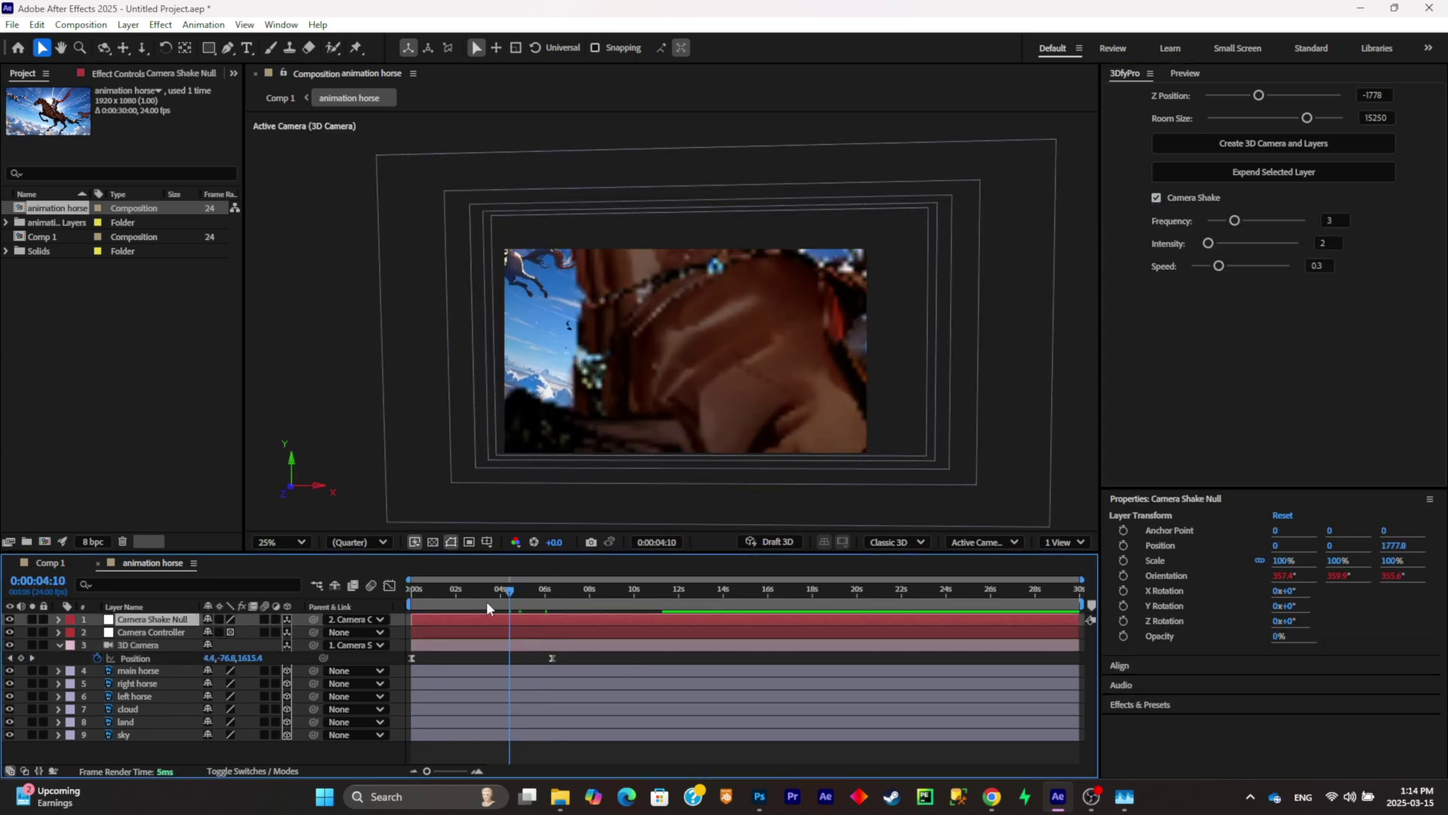
key("space")
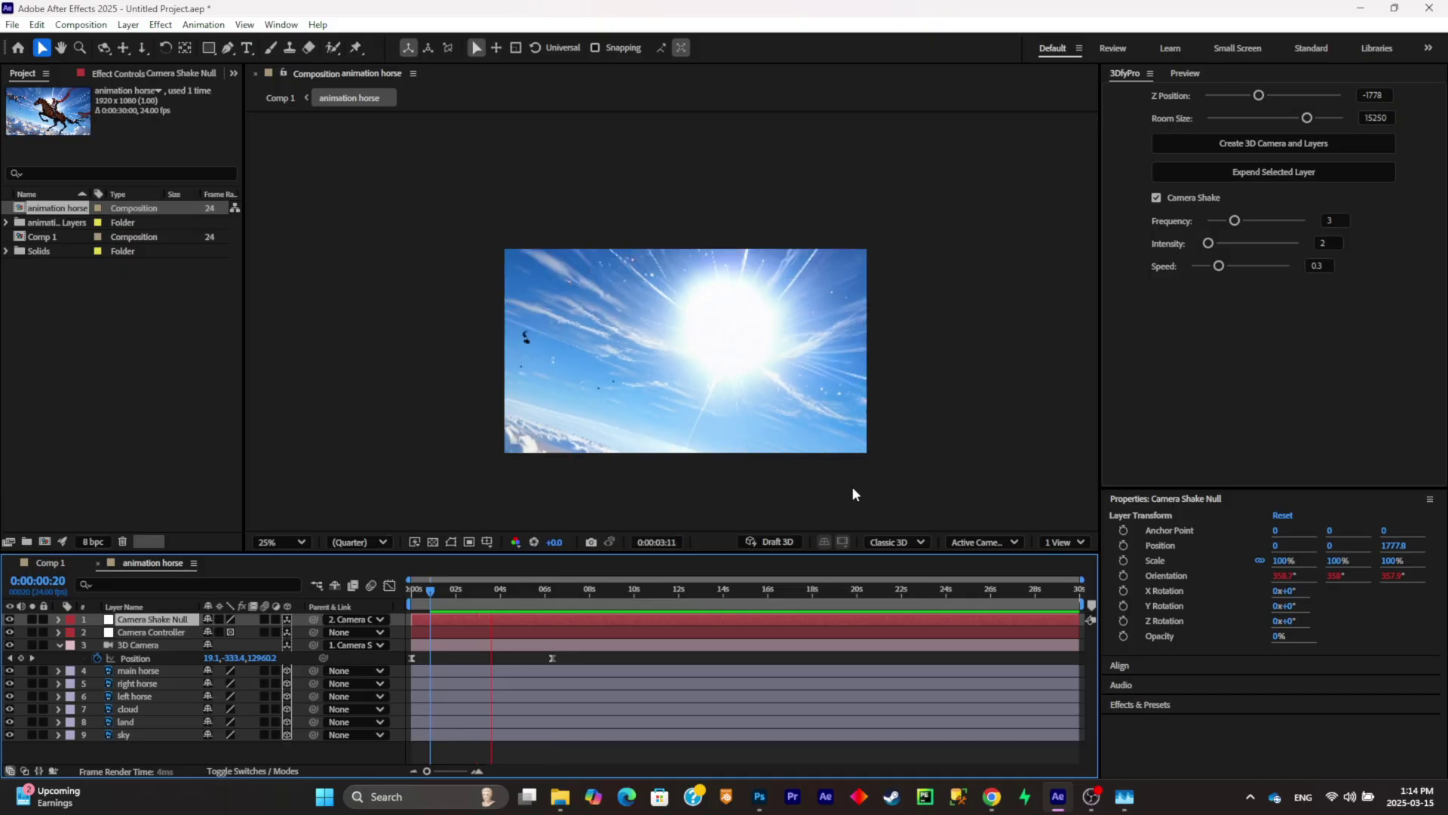
key("space")
Step: Tune the camera shake to frequency 2.1 and intensity 0.9
left_click_drag(1207, 242, 1200, 243)
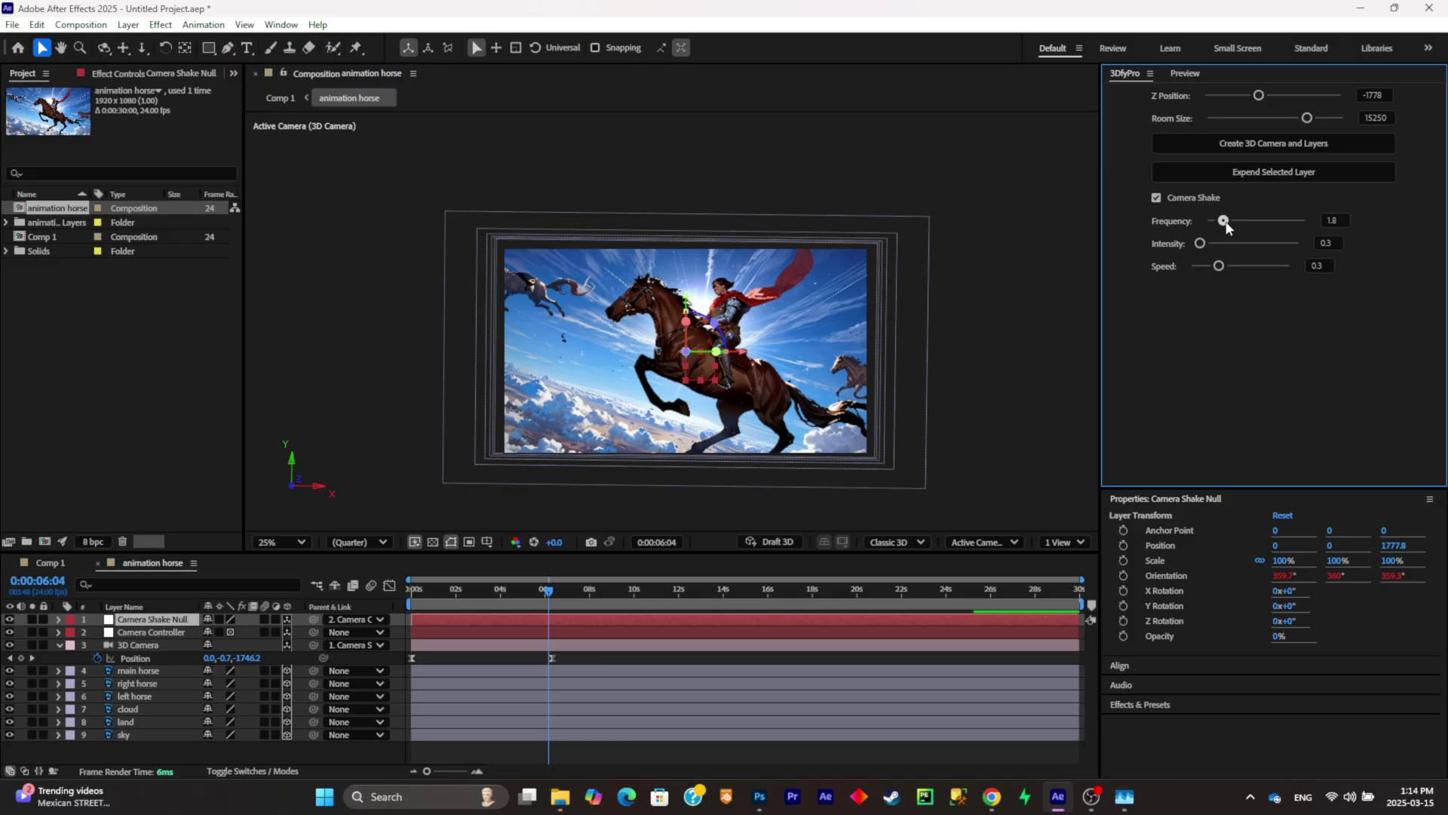
left_click_drag(1226, 223, 1227, 222)
left_click(412, 589)
key("space")
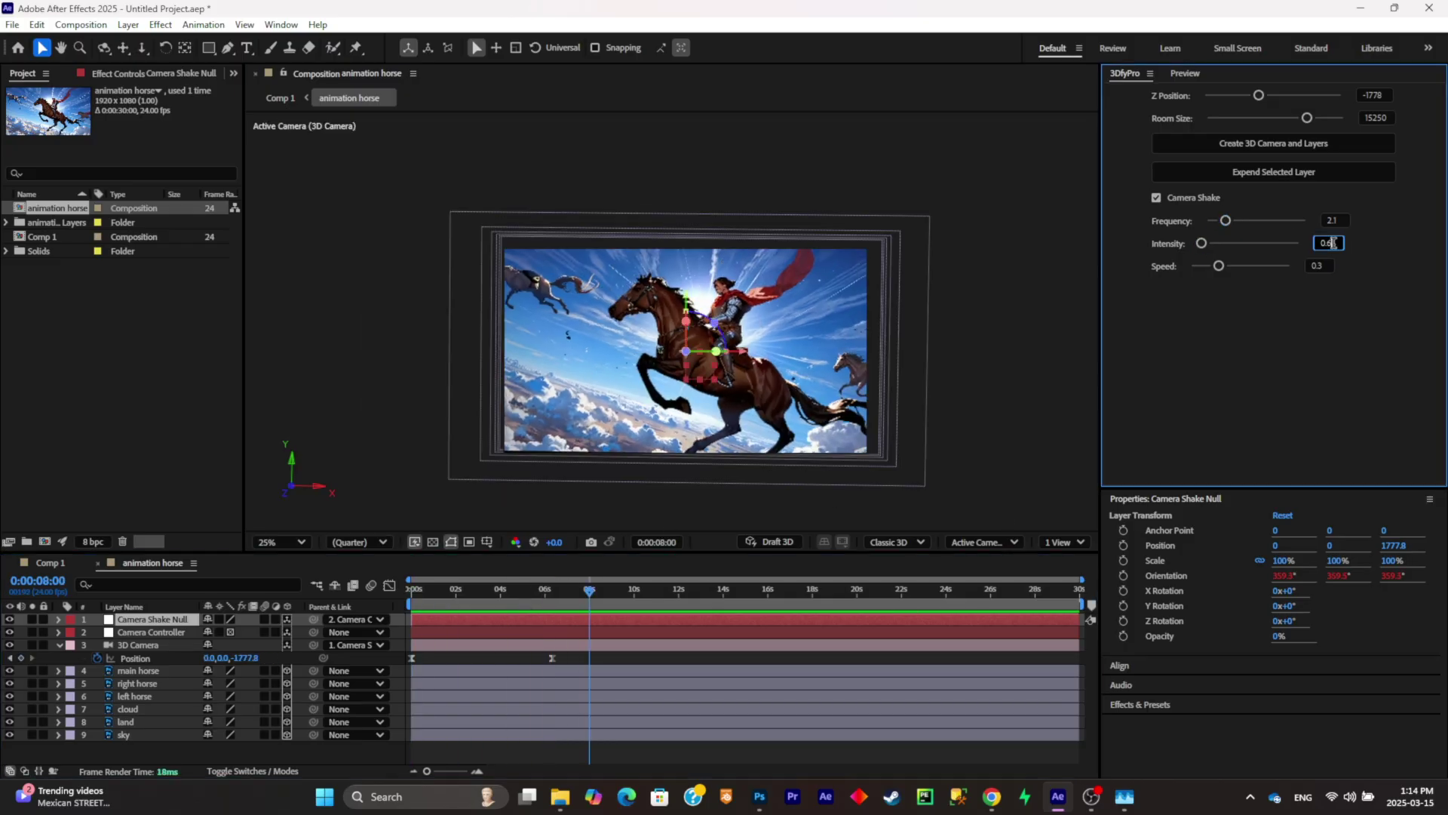
key("Return")
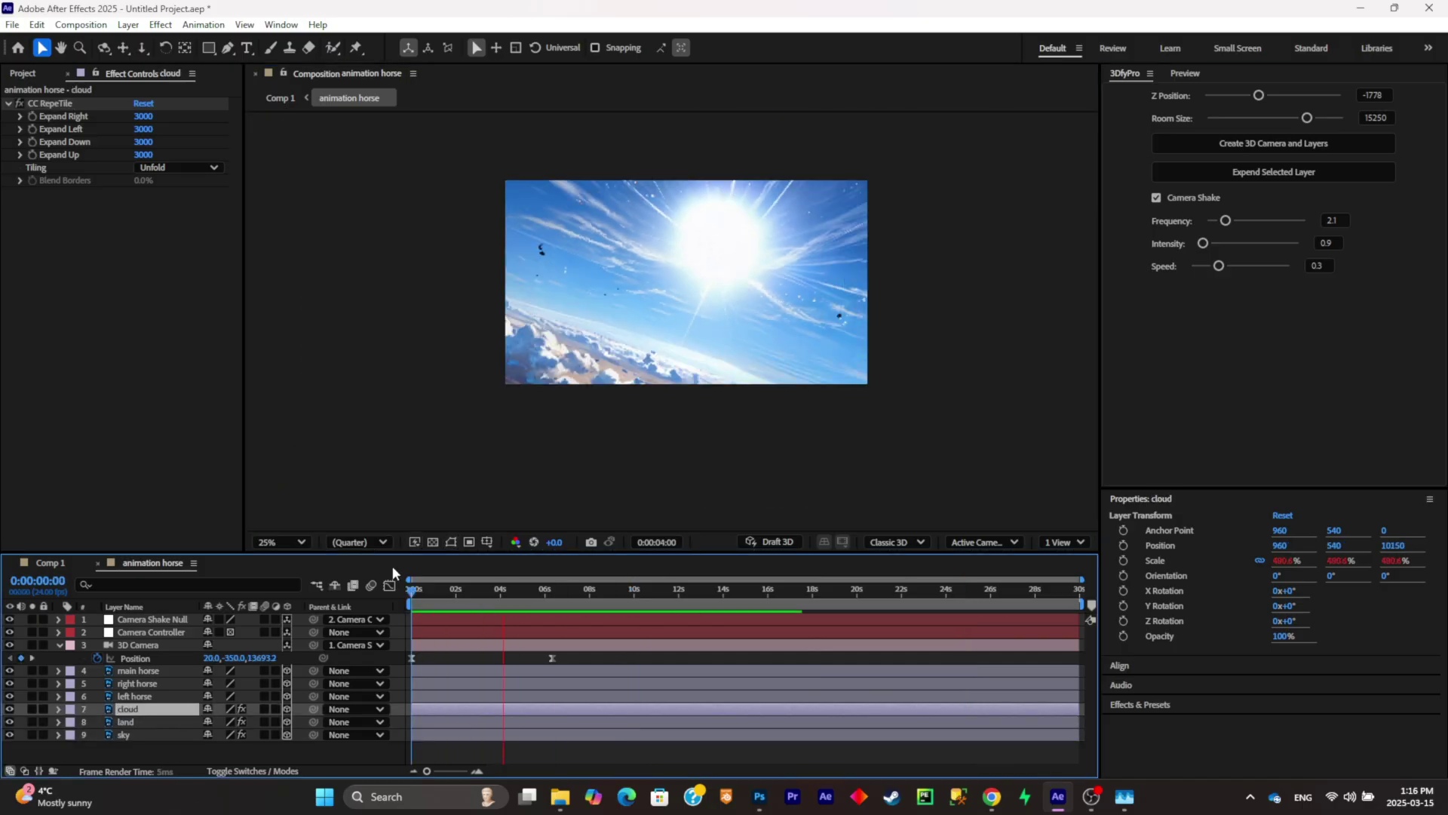
Step: Select the main horse layer
left_click(155, 671)
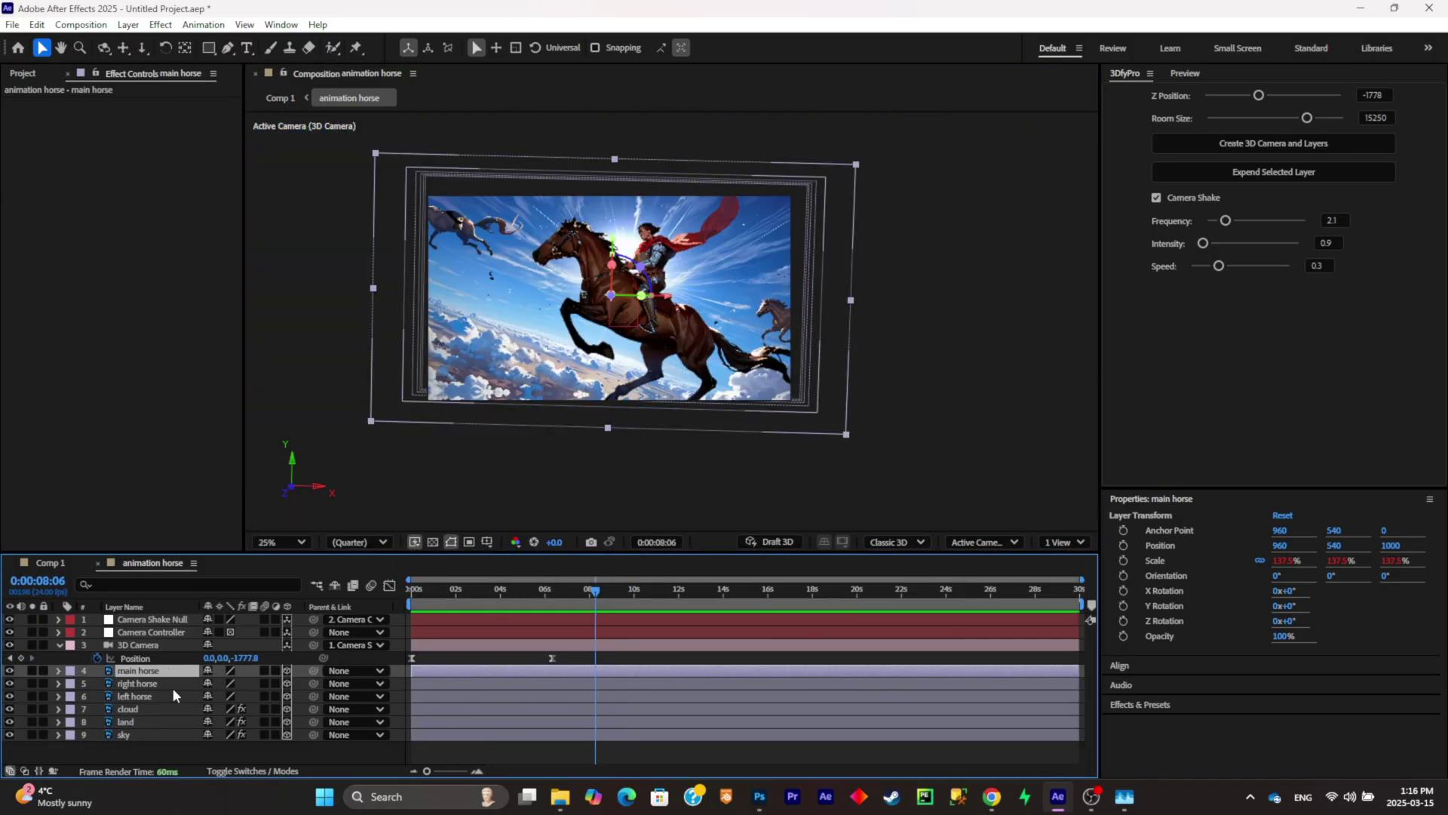